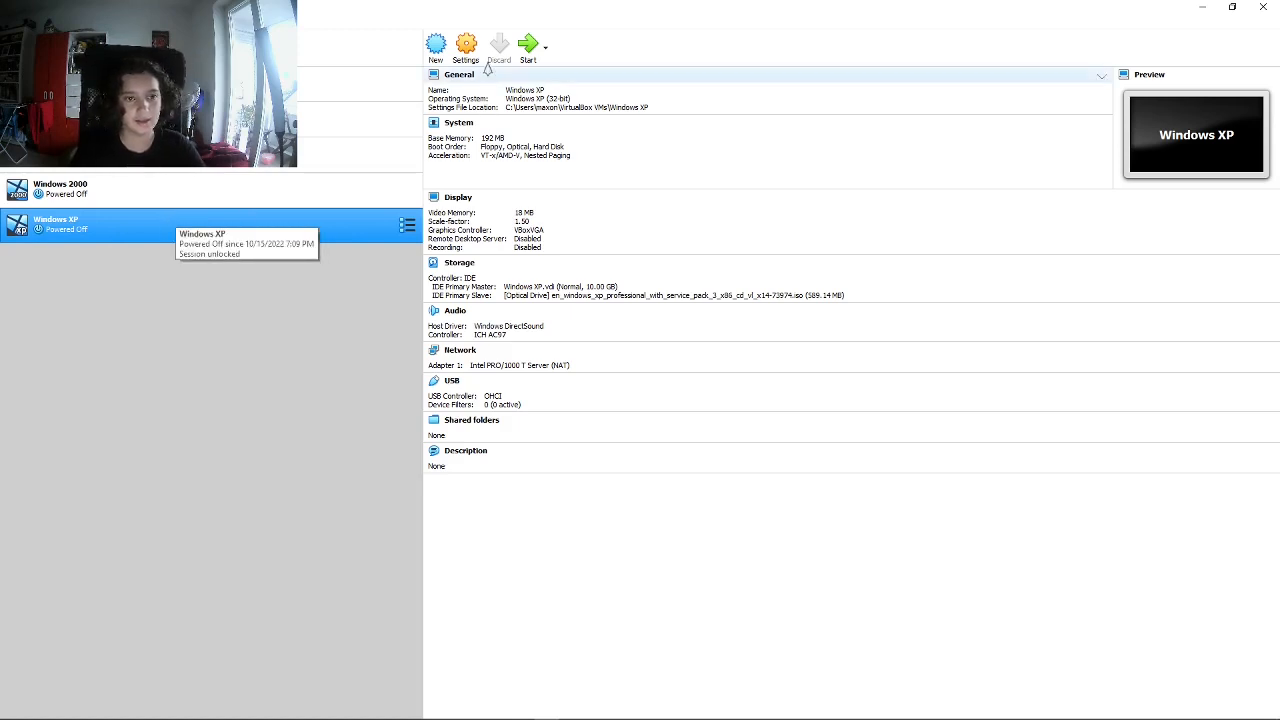
- Name the new machine 'Windows XP Tutorial' and set its version to Windows XP (64-bit)
{"action": "left_click", "coordinate": [436, 46]}
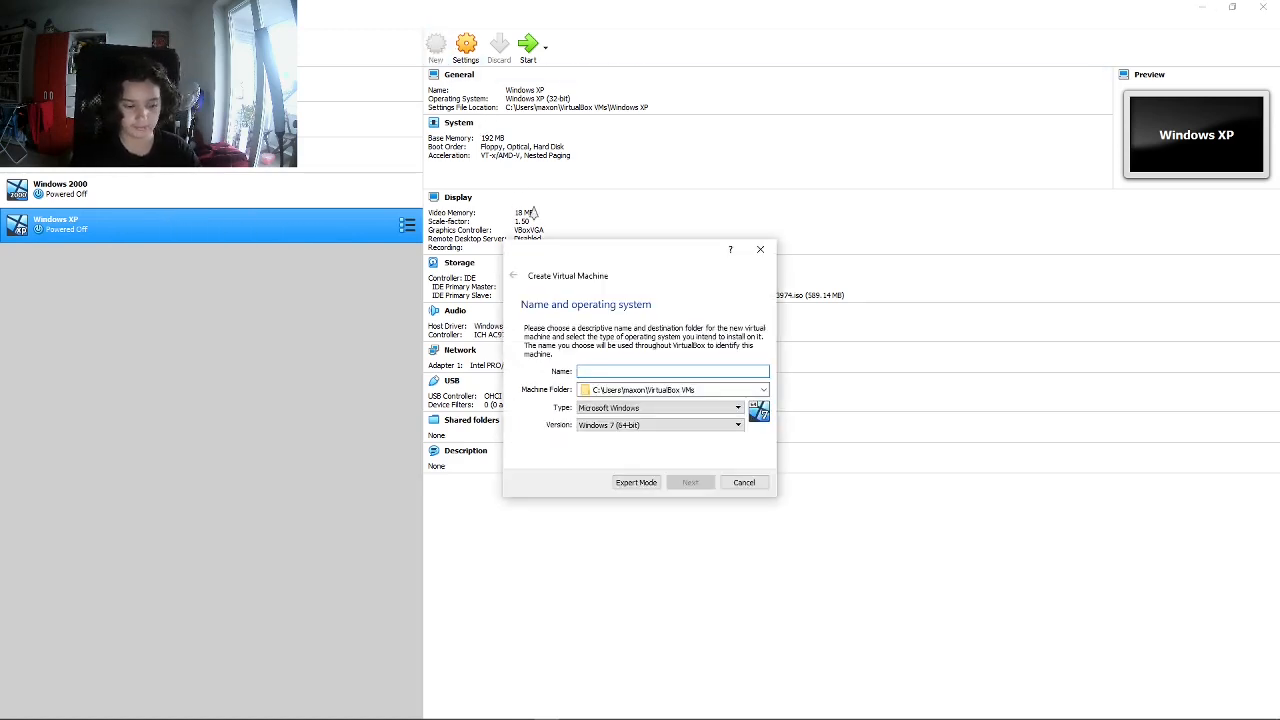
{"action": "type", "text": "Windows"}
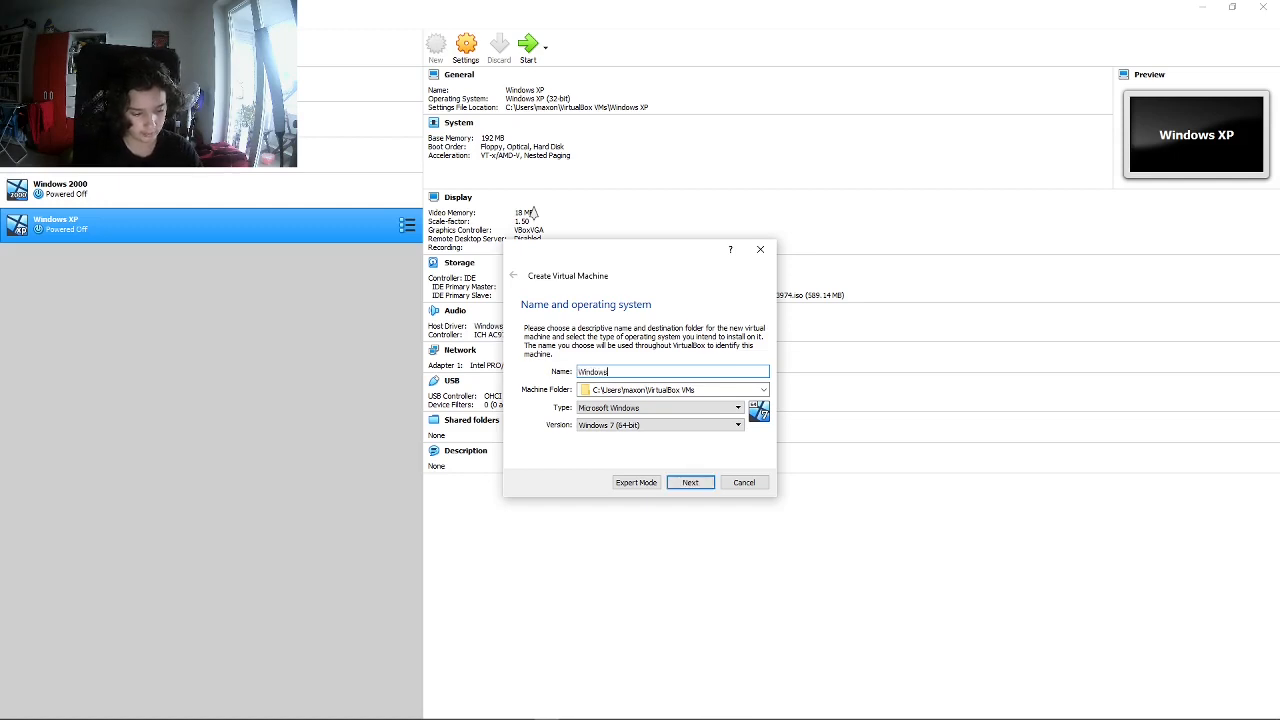
{"action": "type", "text": " XP "}
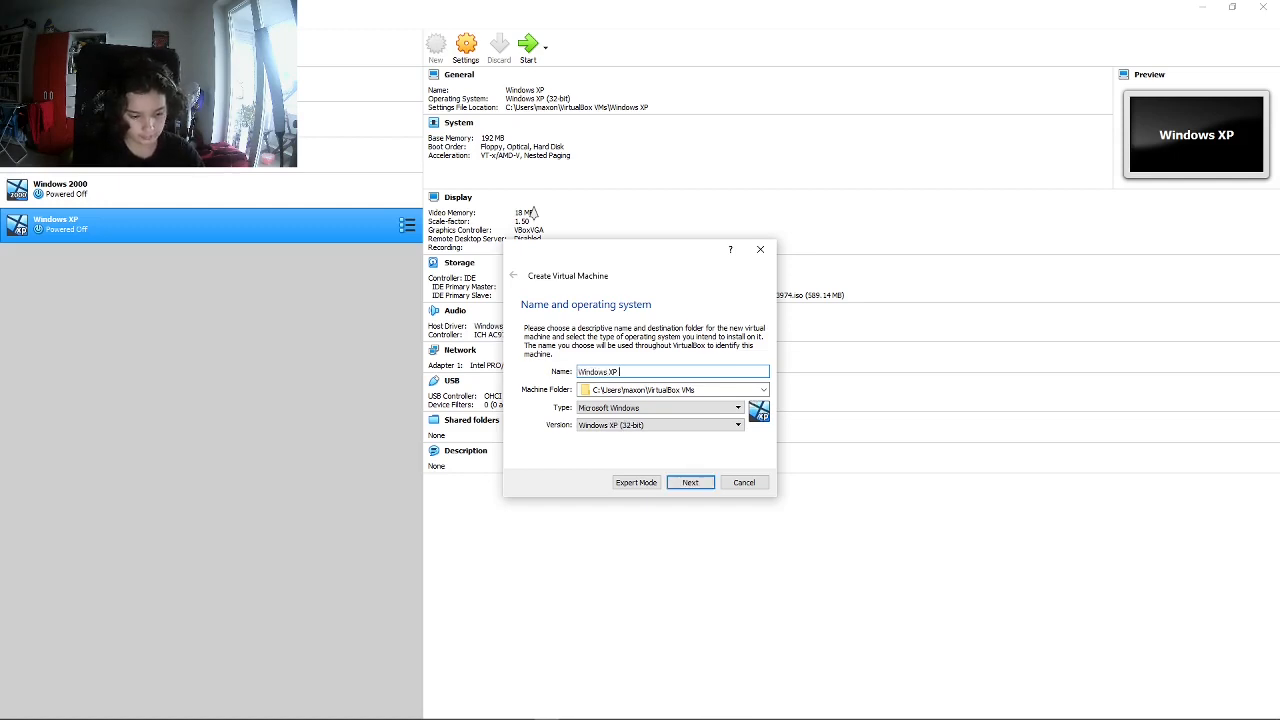
{"action": "type", "text": "Tutorial"}
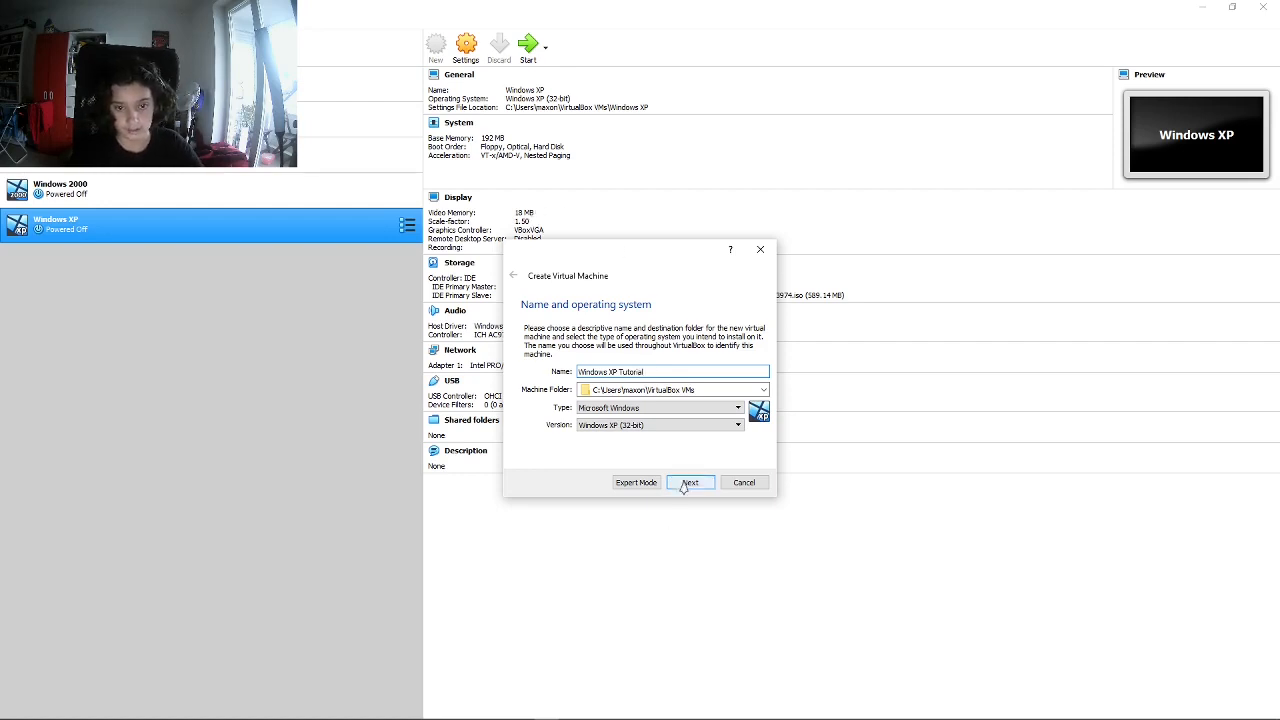
{"action": "left_click", "coordinate": [641, 424]}
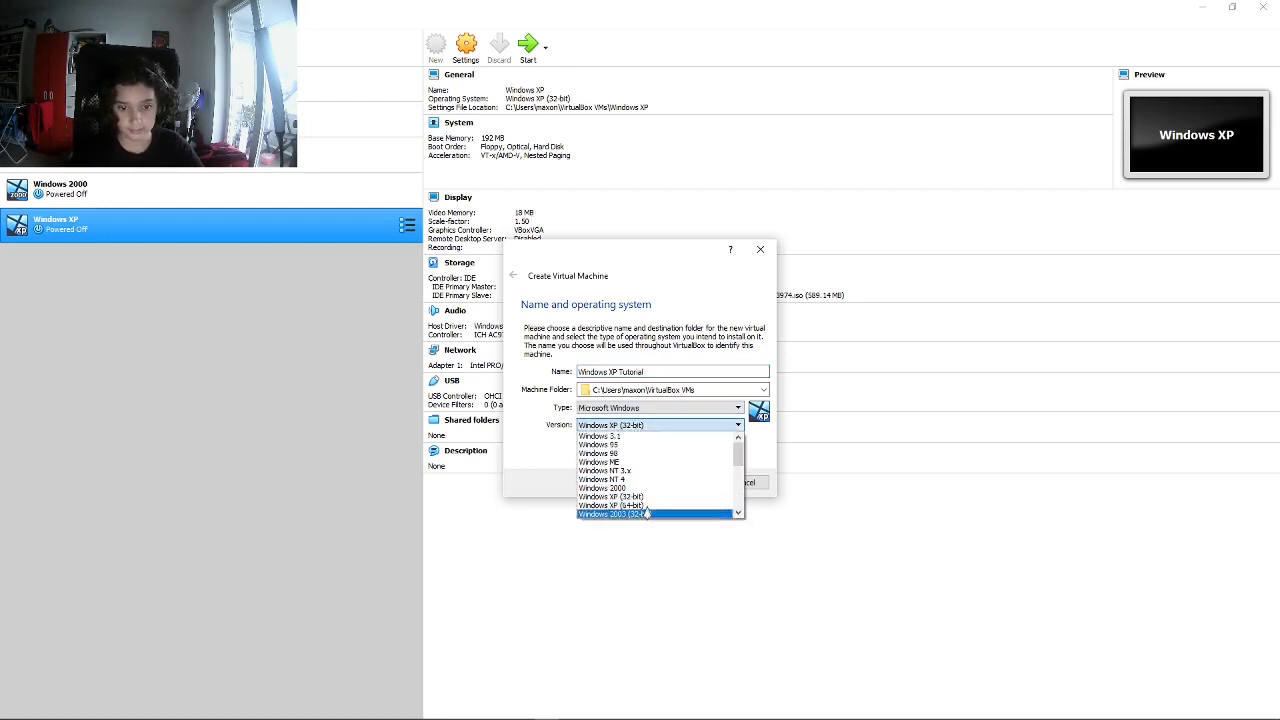
{"action": "left_click", "coordinate": [645, 497]}
- Keep the default memory and create a 10 GB VDI virtual hard disk to finish the machine
{"action": "left_click", "coordinate": [688, 483]}
{"action": "left_click", "coordinate": [688, 483]}
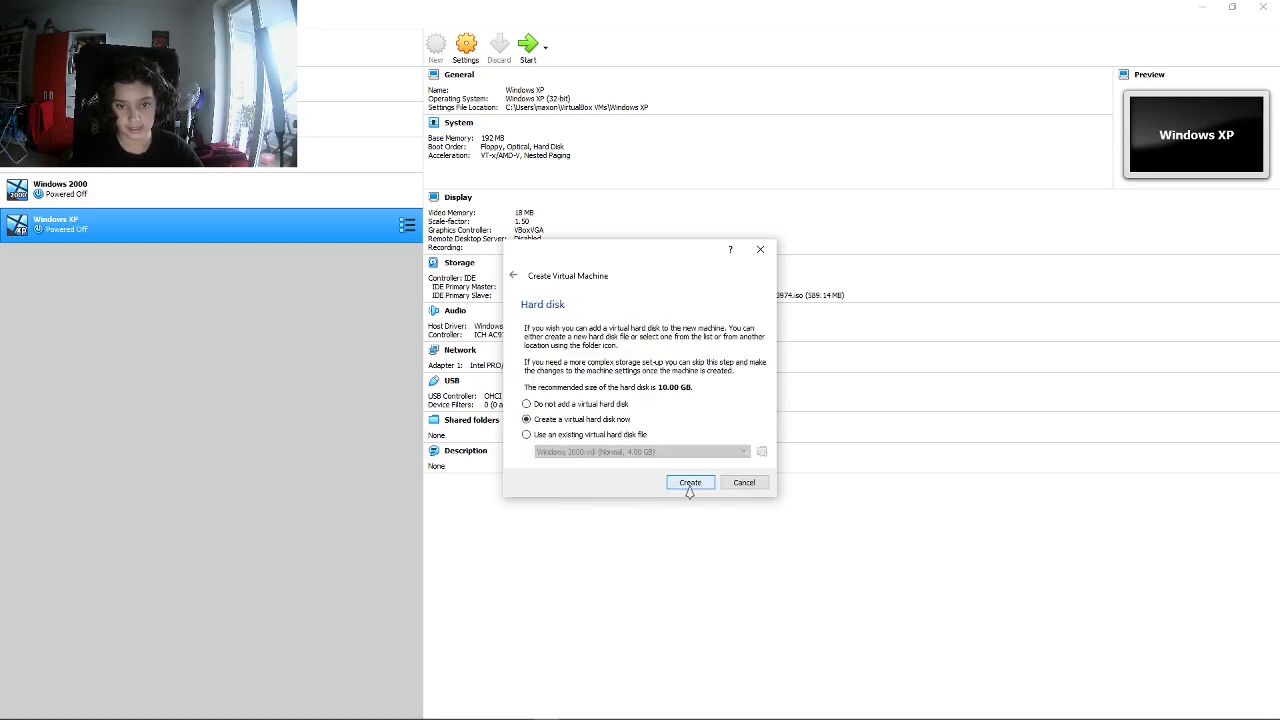
{"action": "left_click", "coordinate": [688, 483]}
{"action": "left_click", "coordinate": [692, 503]}
{"action": "left_click", "coordinate": [692, 503]}
{"action": "left_click", "coordinate": [692, 503]}
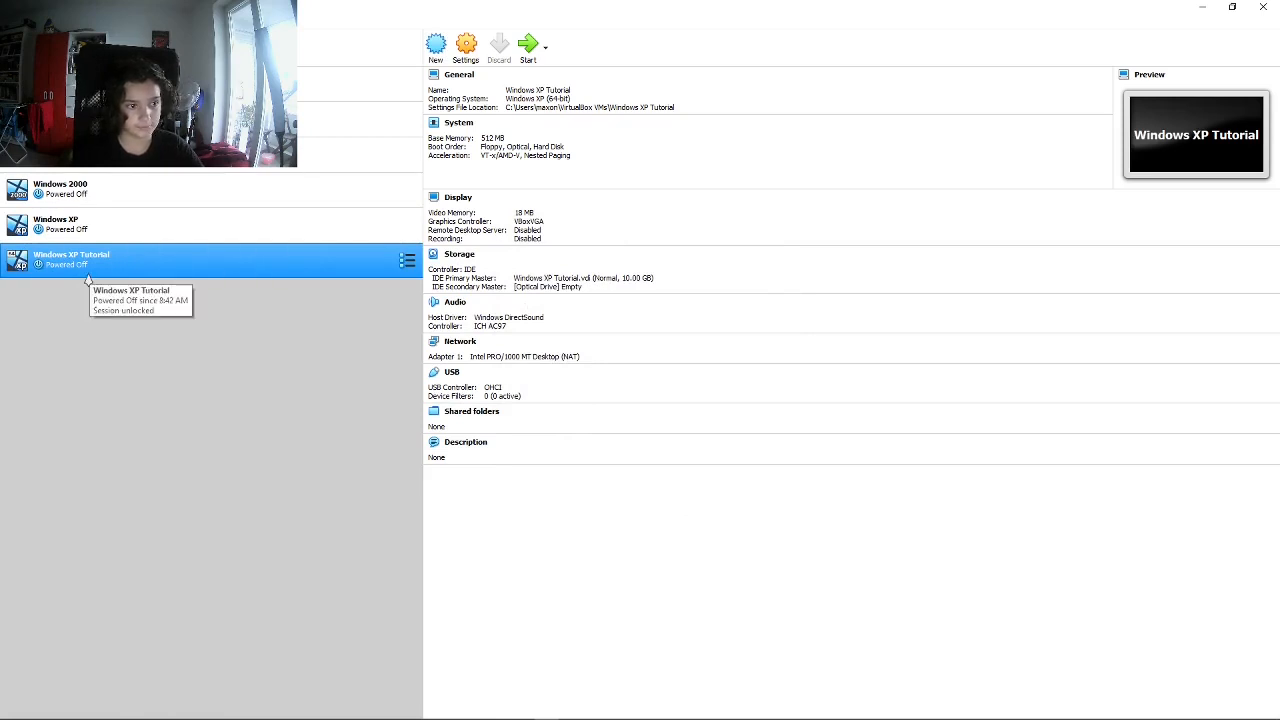
{"action": "right_click", "coordinate": [102, 278]}
- Remove the old Windows XP Tutorial machine and name a new one 'Windows XP Tutorial'
{"action": "left_click", "coordinate": [180, 354]}
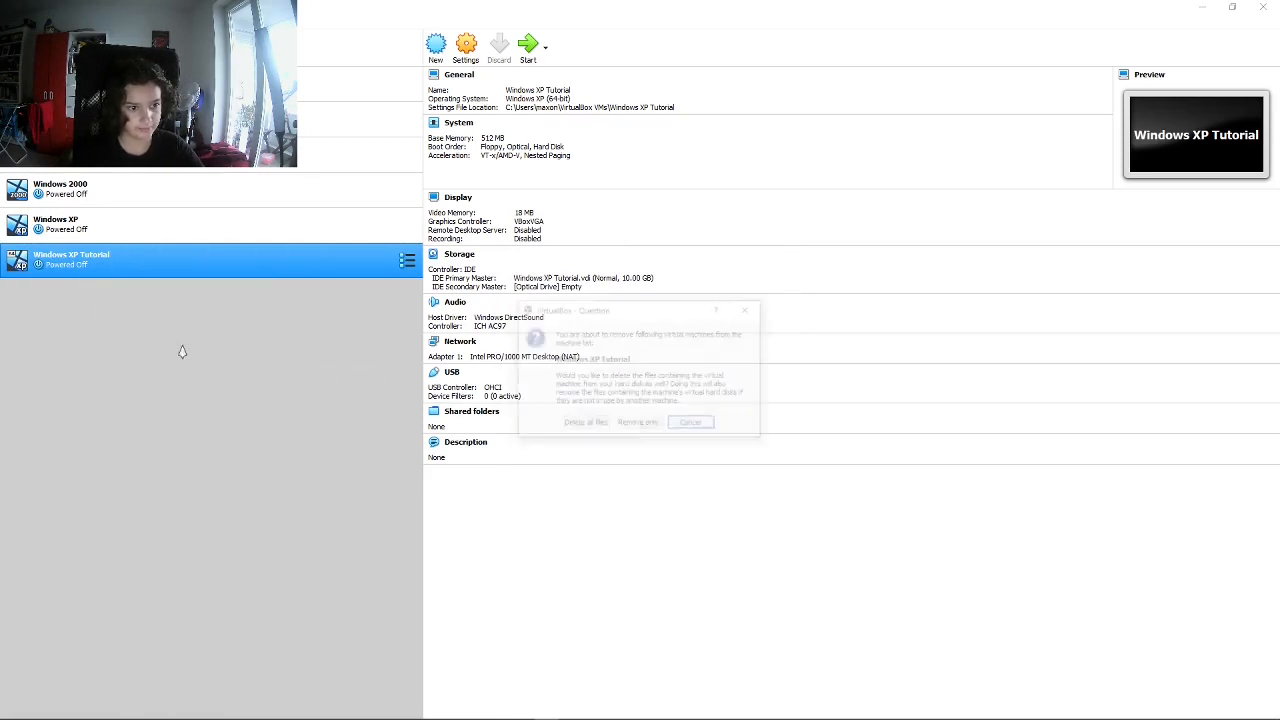
{"action": "left_click", "coordinate": [588, 426]}
{"action": "left_click", "coordinate": [435, 45]}
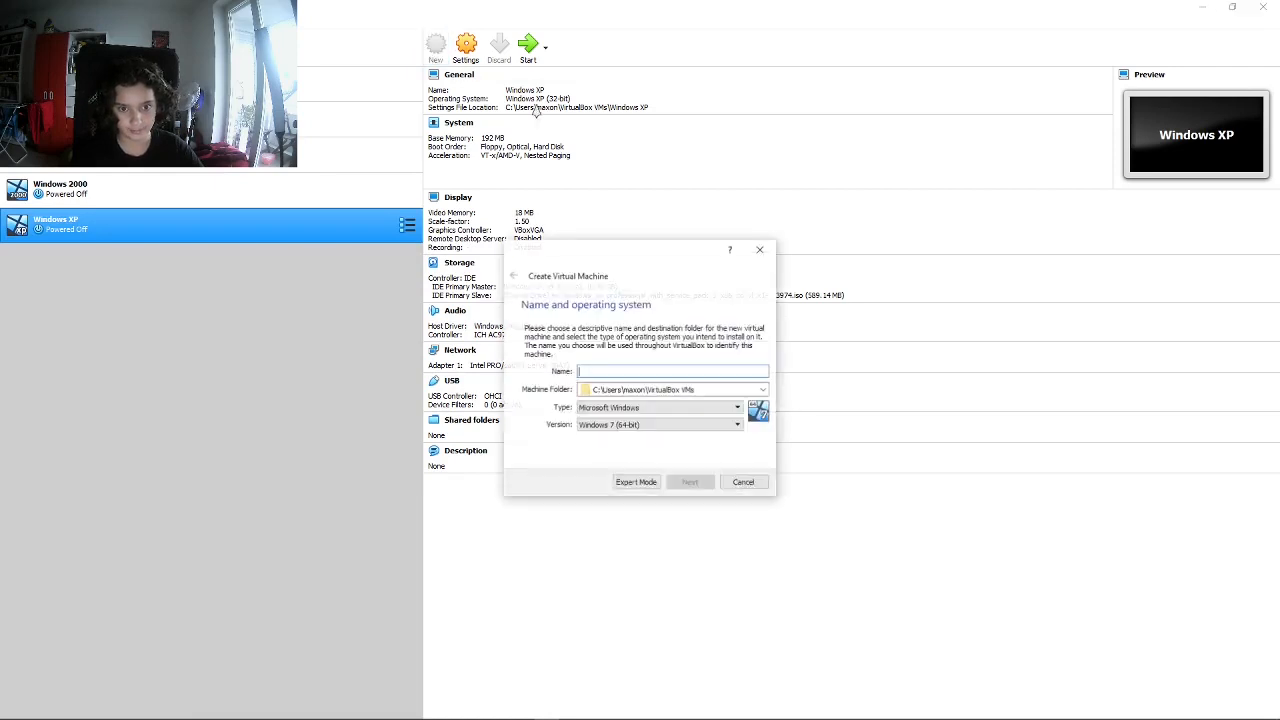
{"action": "type", "text": "Wi"}
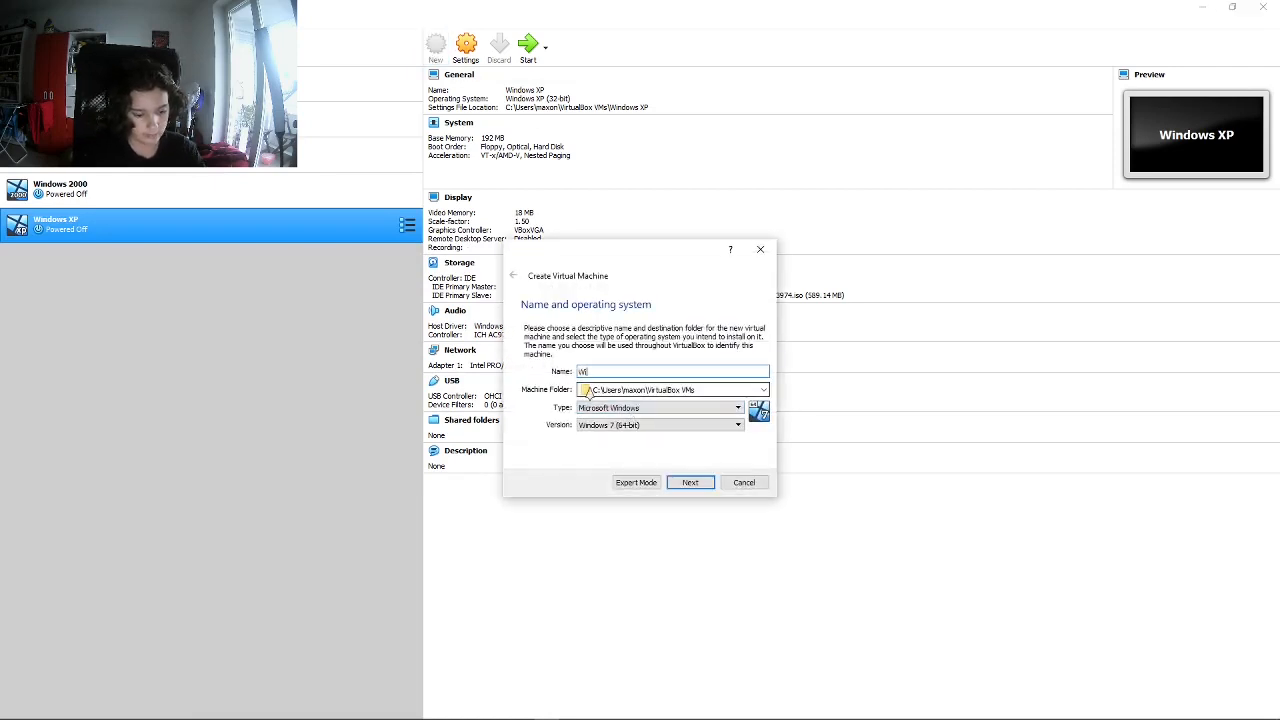
{"action": "type", "text": "ndows XP "}
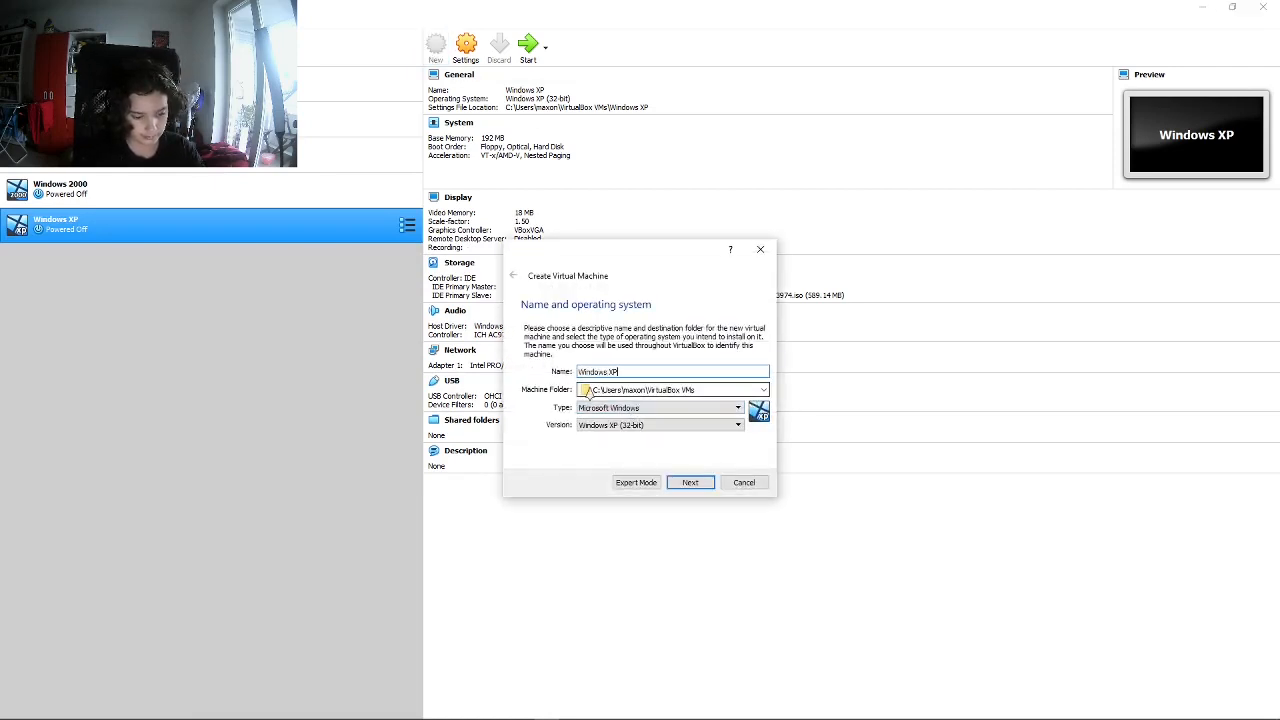
{"action": "type", "text": "Tutor"}
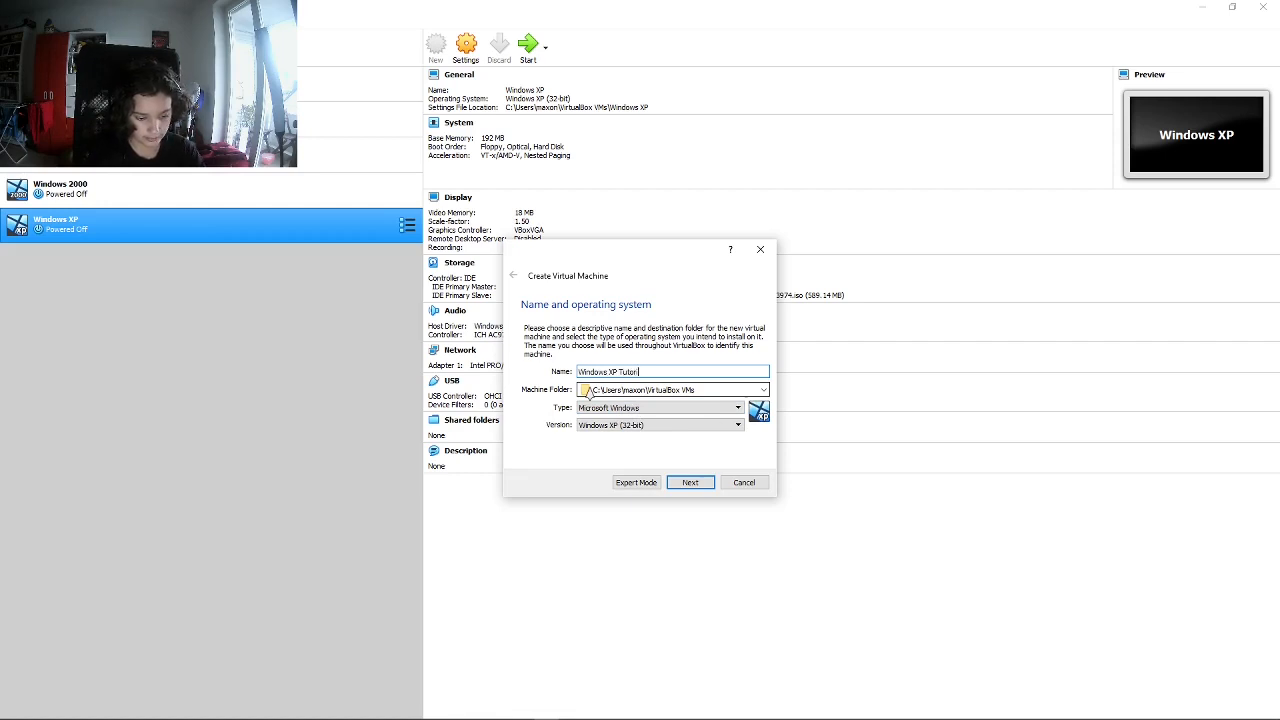
{"action": "type", "text": "ial"}
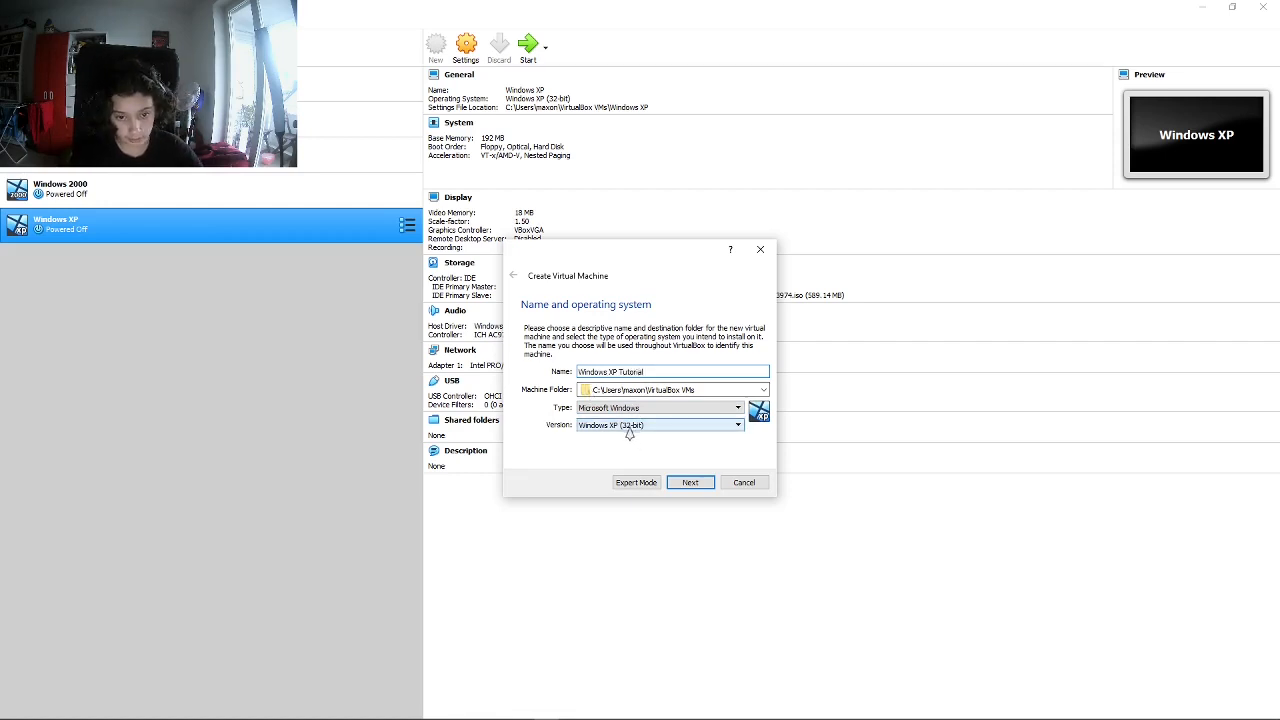
- Keep Windows XP (32-bit) and 192 MB memory, and create a 10 GB VDI disk
{"action": "left_click", "coordinate": [689, 484]}
{"action": "left_click", "coordinate": [688, 484]}
{"action": "left_click", "coordinate": [689, 483]}
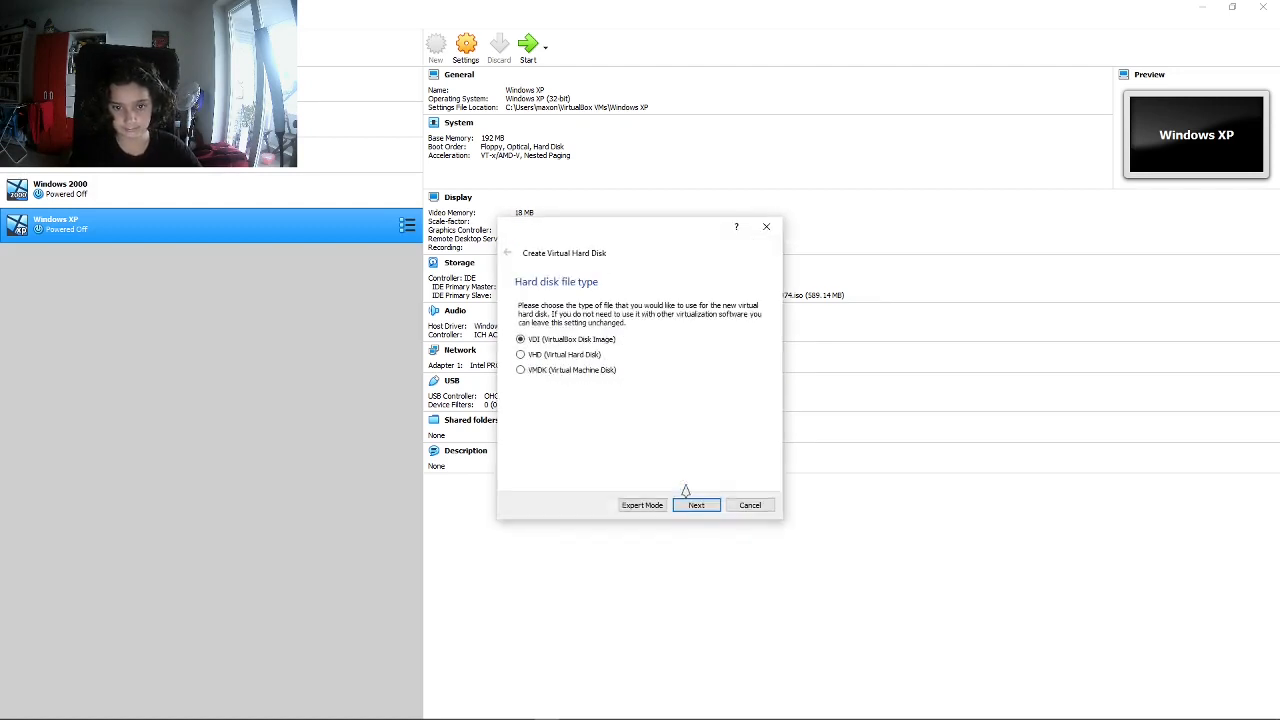
{"action": "left_click", "coordinate": [694, 505]}
{"action": "left_click", "coordinate": [696, 505]}
{"action": "left_click", "coordinate": [694, 505]}
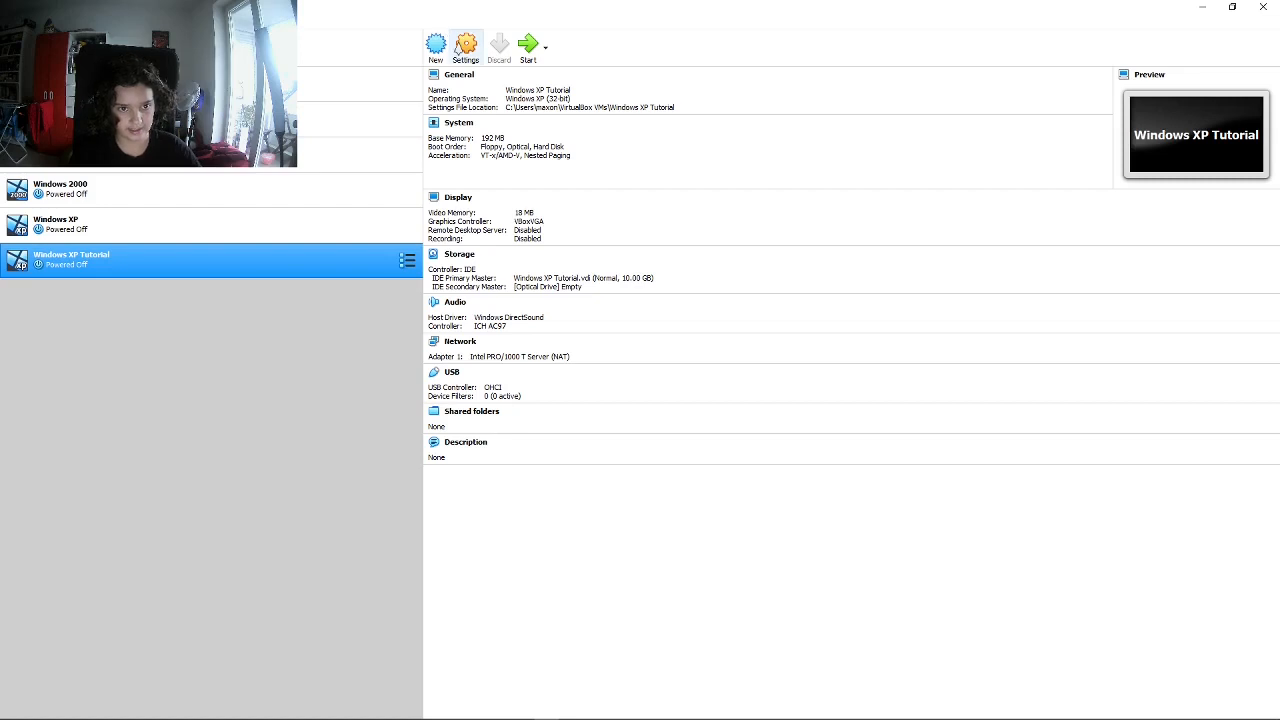
- Insert the Windows XP Professional SP3 ISO into the empty optical drive under Storage settings
{"action": "left_click", "coordinate": [464, 46]}
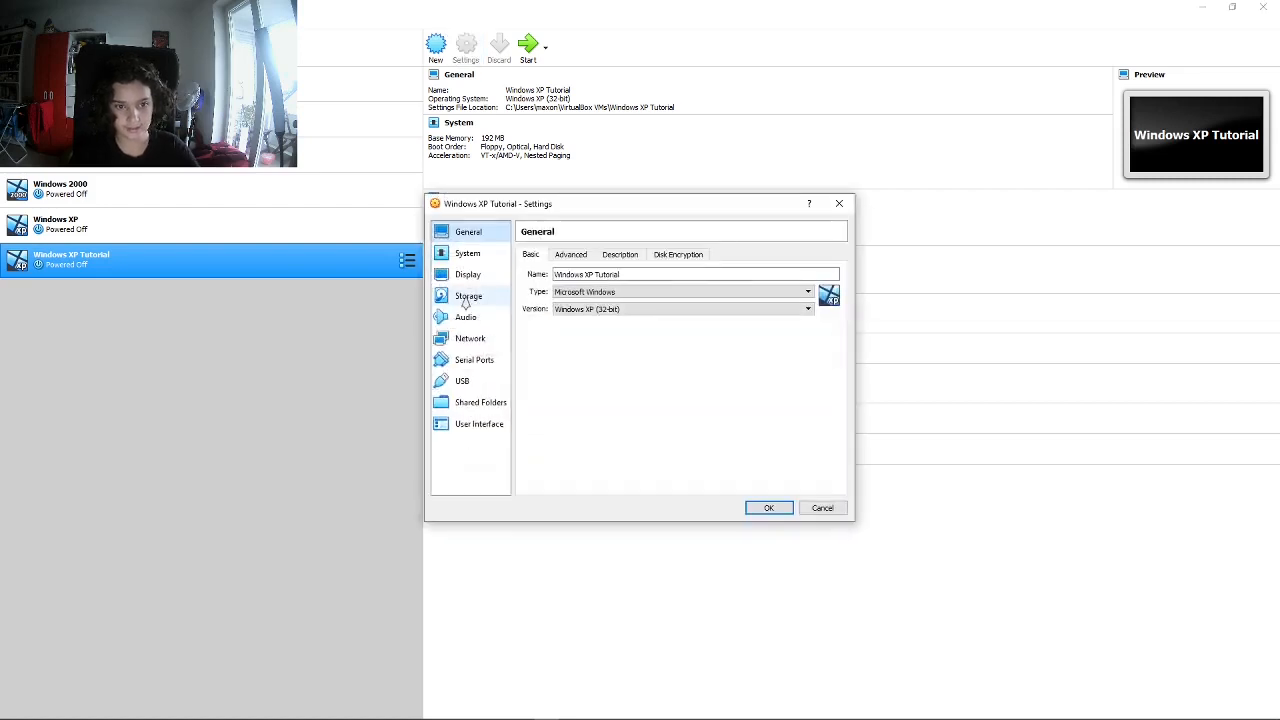
{"action": "left_click", "coordinate": [467, 296]}
{"action": "left_click", "coordinate": [555, 302]}
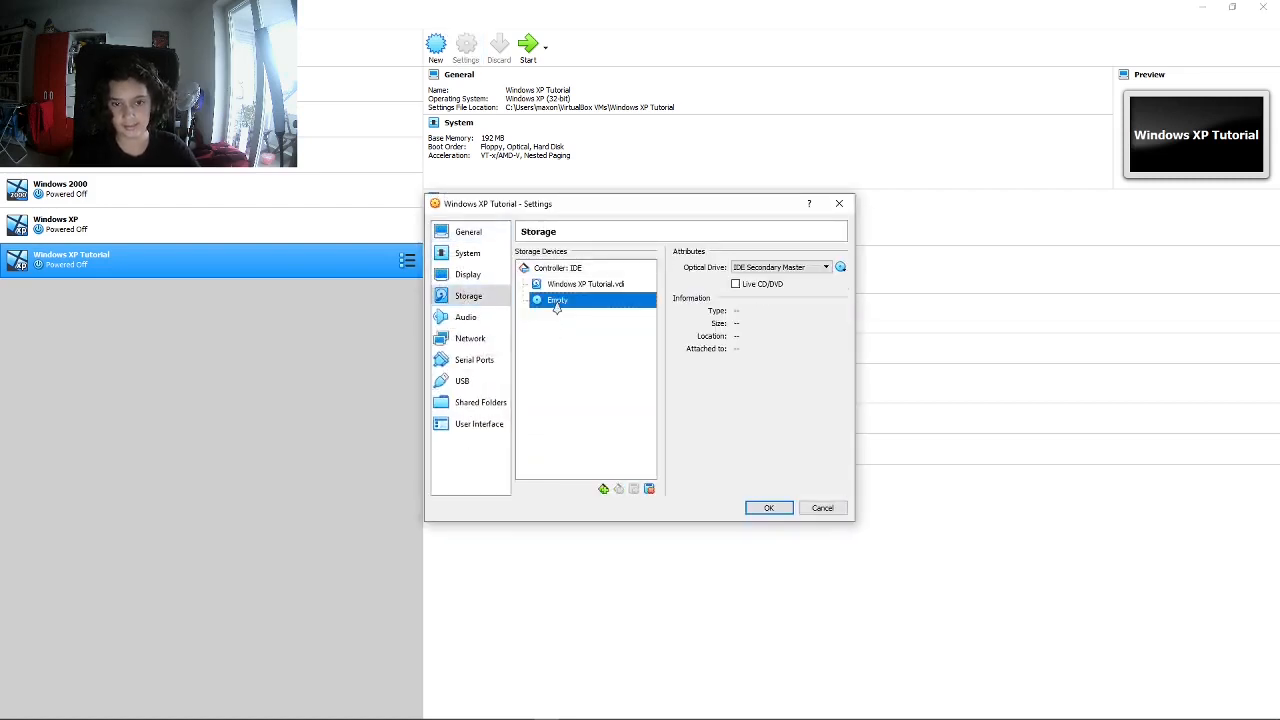
{"action": "left_click", "coordinate": [840, 267]}
{"action": "left_click", "coordinate": [900, 284]}
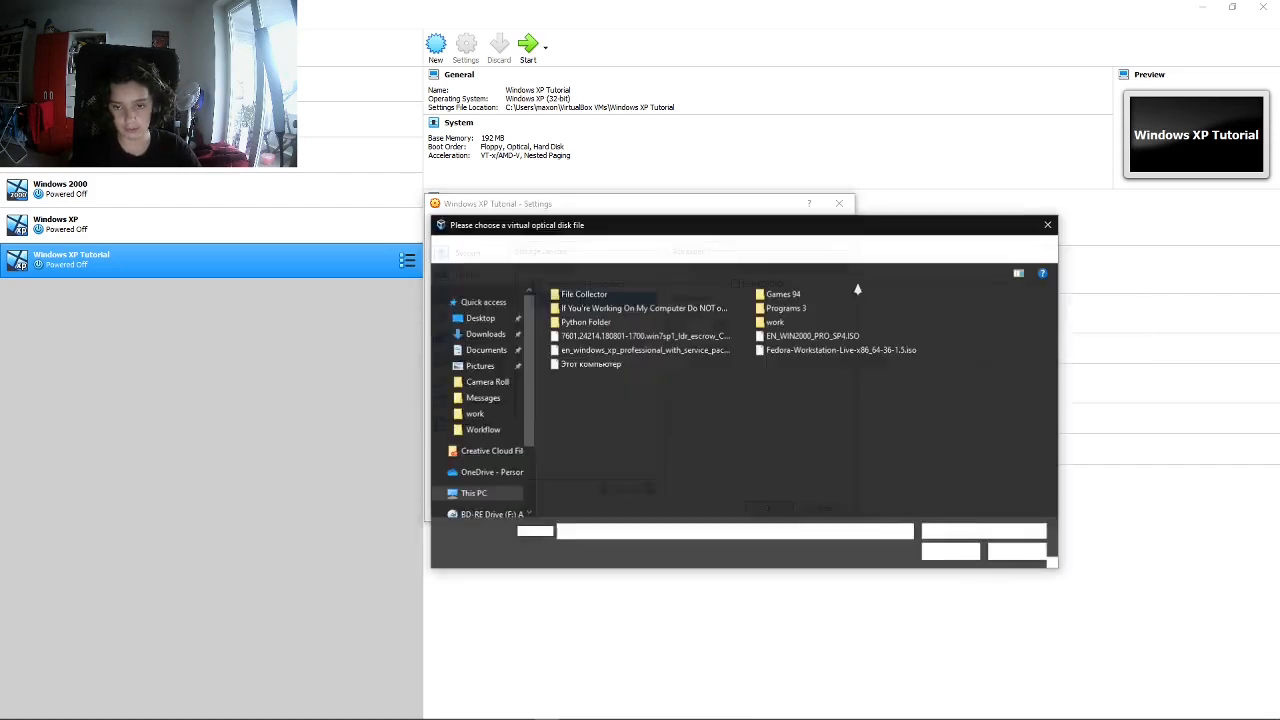
{"action": "left_click", "coordinate": [676, 351]}
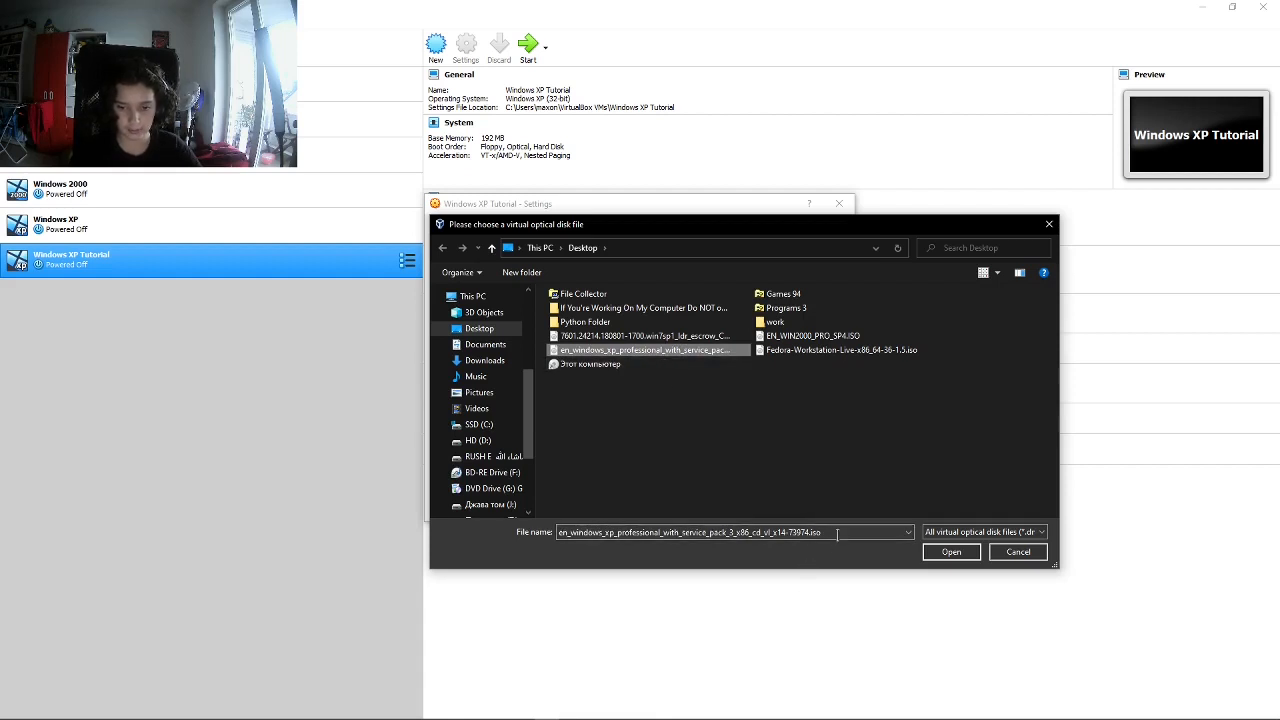
{"action": "left_click", "coordinate": [950, 553]}
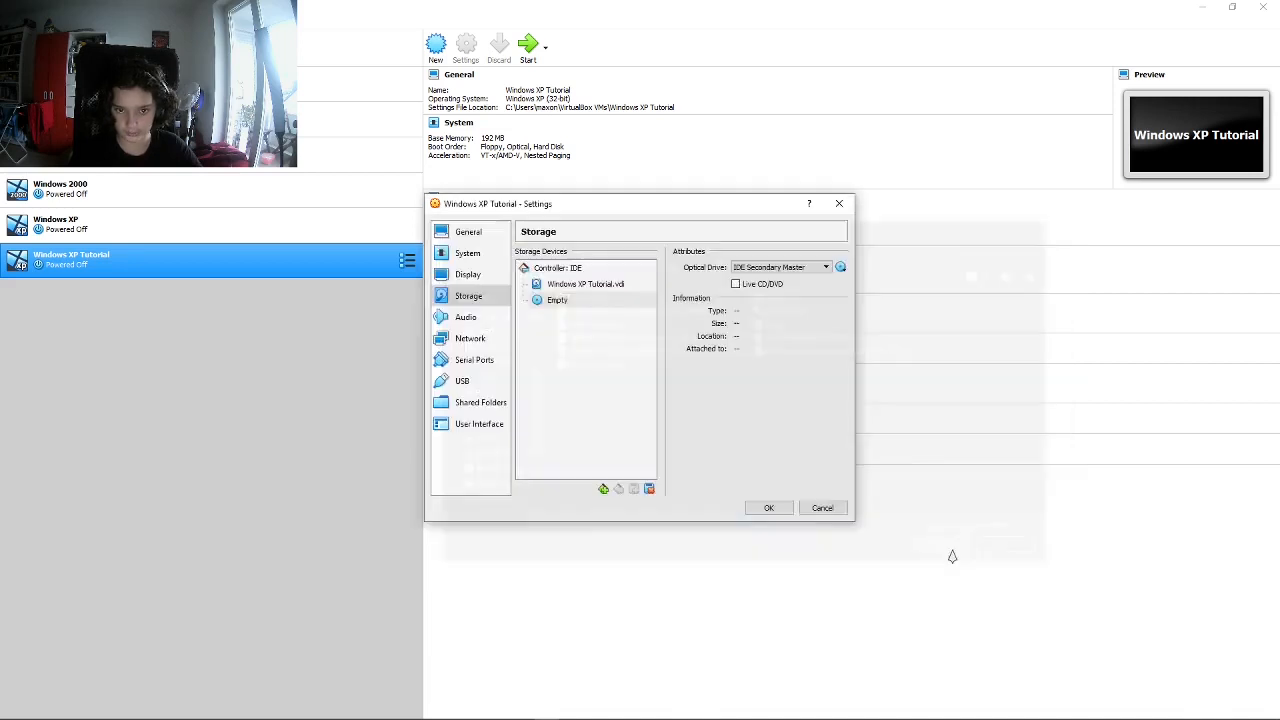
{"action": "left_click", "coordinate": [769, 508]}
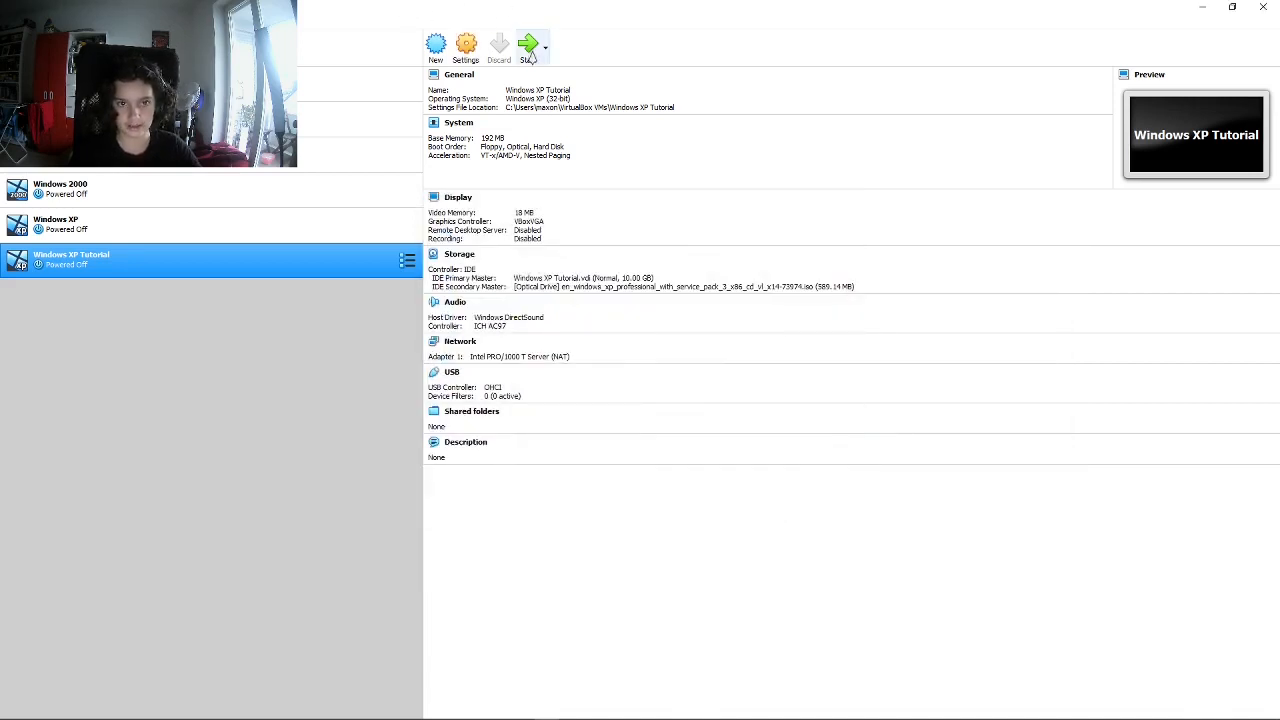
- Start the machine, maximize its window, scale the display to 175%, and switch to full-screen
{"action": "left_click", "coordinate": [528, 52]}
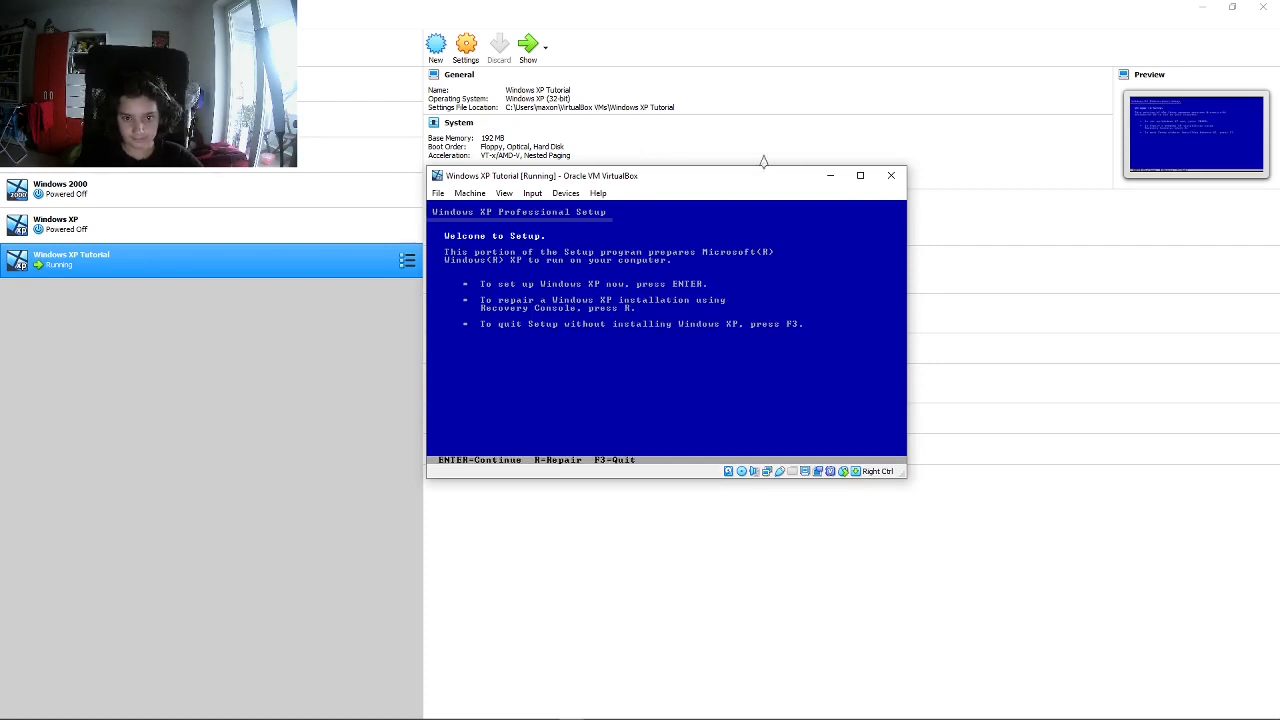
{"action": "left_click", "coordinate": [860, 176]}
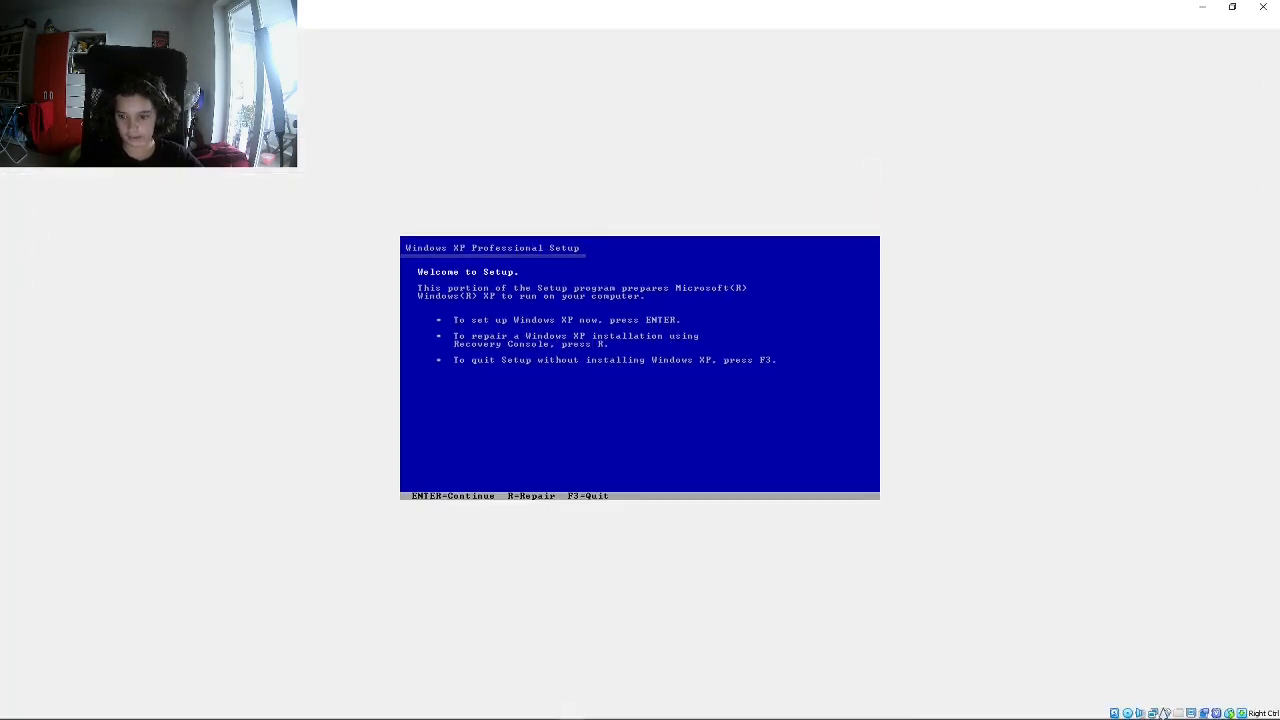
{"action": "left_click", "coordinate": [1178, 713]}
{"action": "mouse_move", "coordinate": [1185, 704]}
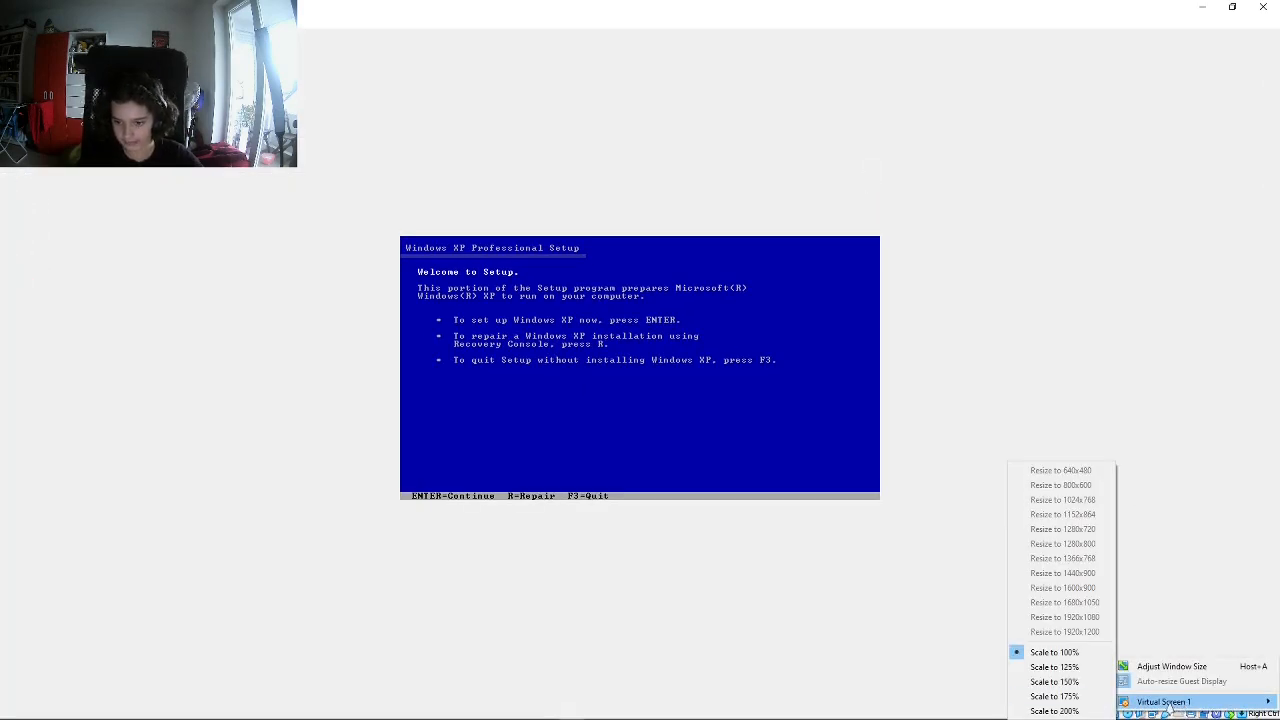
{"action": "left_click", "coordinate": [1076, 697]}
{"action": "left_click", "coordinate": [75, 21]}
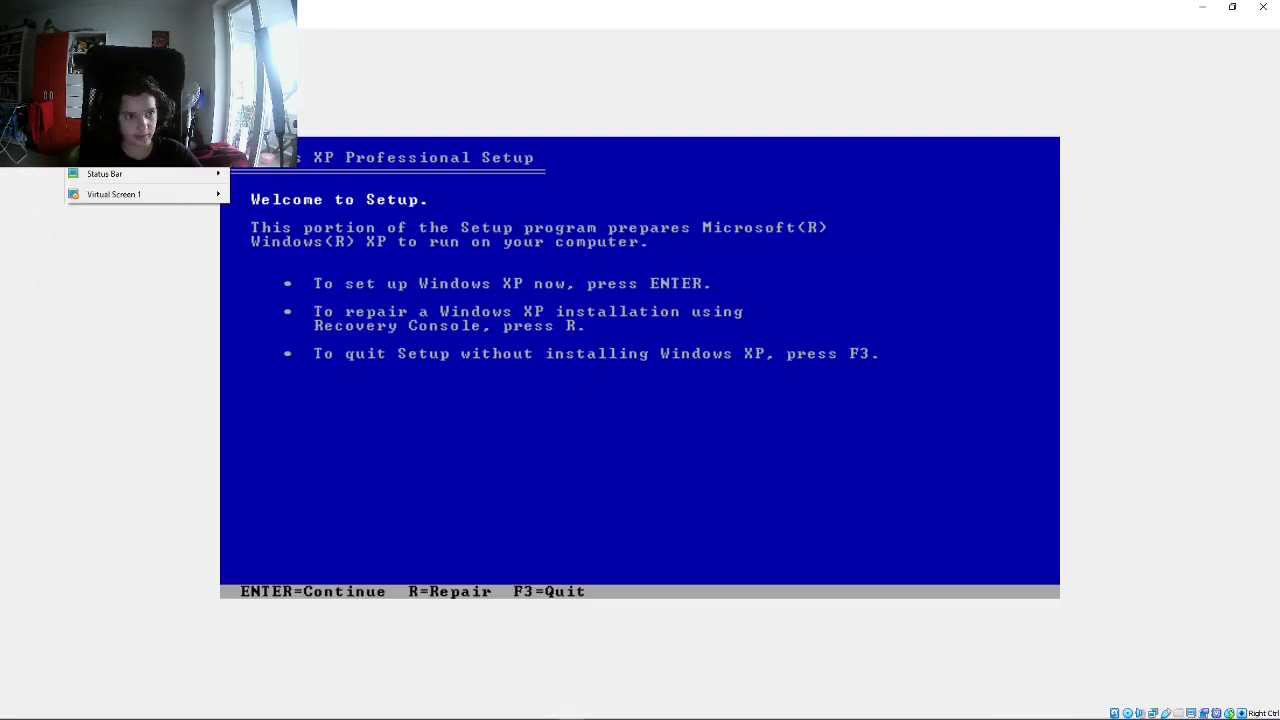
{"action": "left_click", "coordinate": [110, 36]}
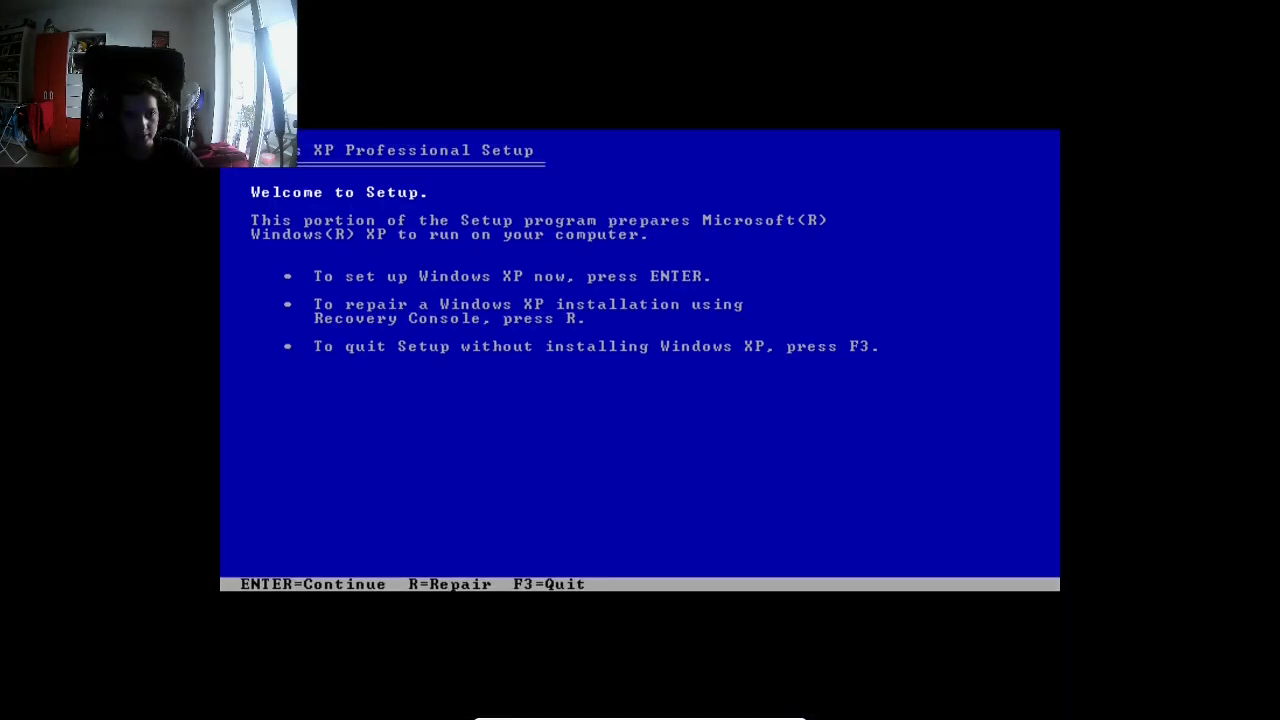
- Accept the licence, pick the 10237 MB unpartitioned space, and quick-format it as NTFS
{"action": "key", "text": "Return"}
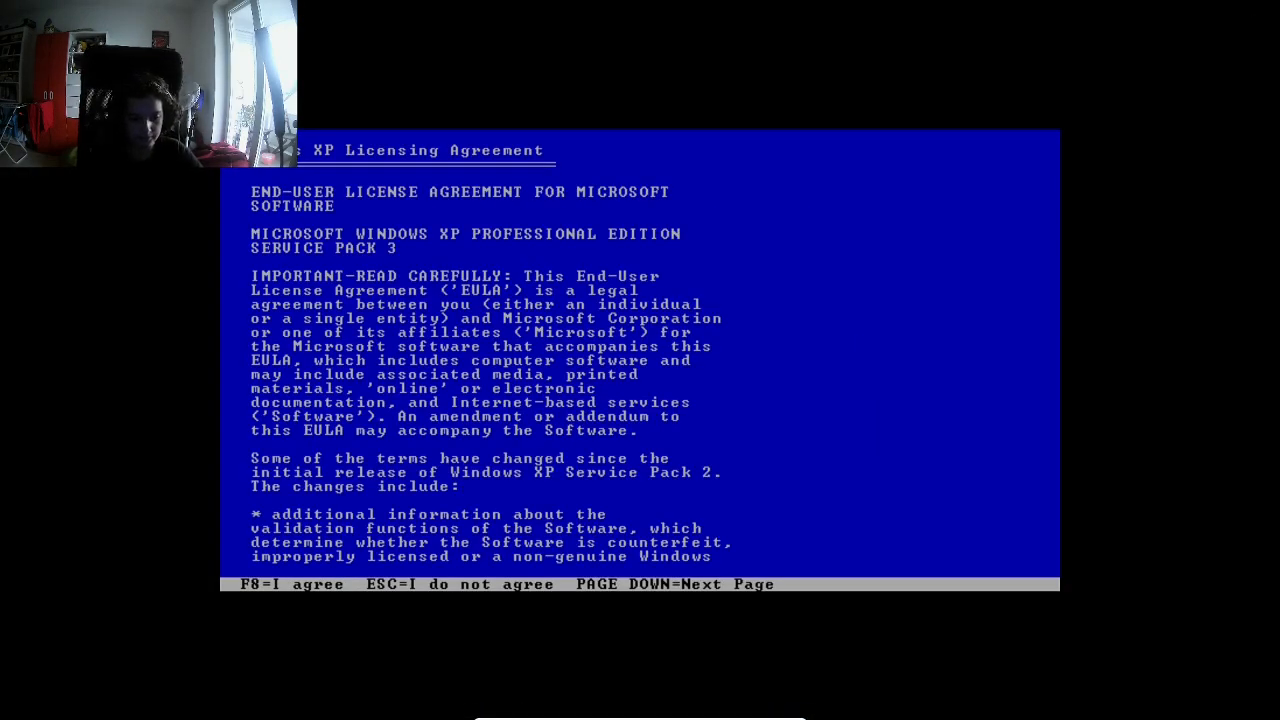
{"action": "key", "text": "F8"}
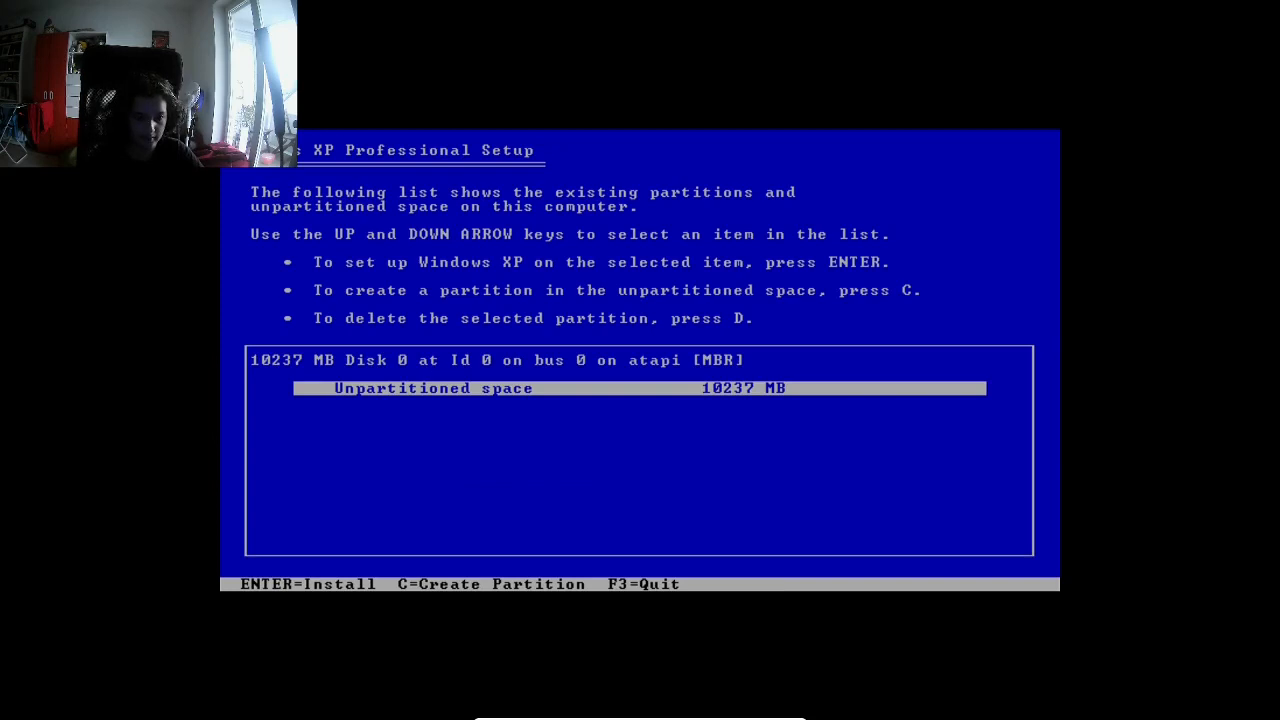
{"action": "key", "text": "Return"}
{"action": "key", "text": "Up"}
{"action": "key", "text": "Up"}
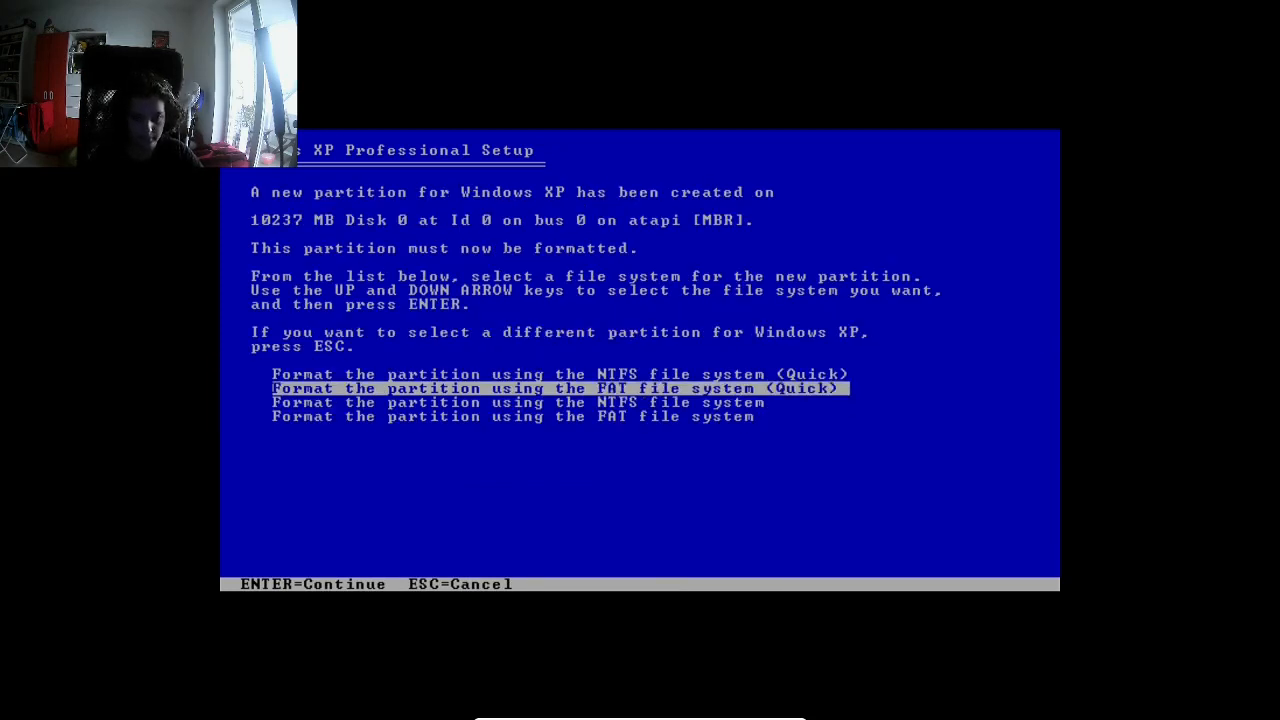
{"action": "key", "text": "Return"}
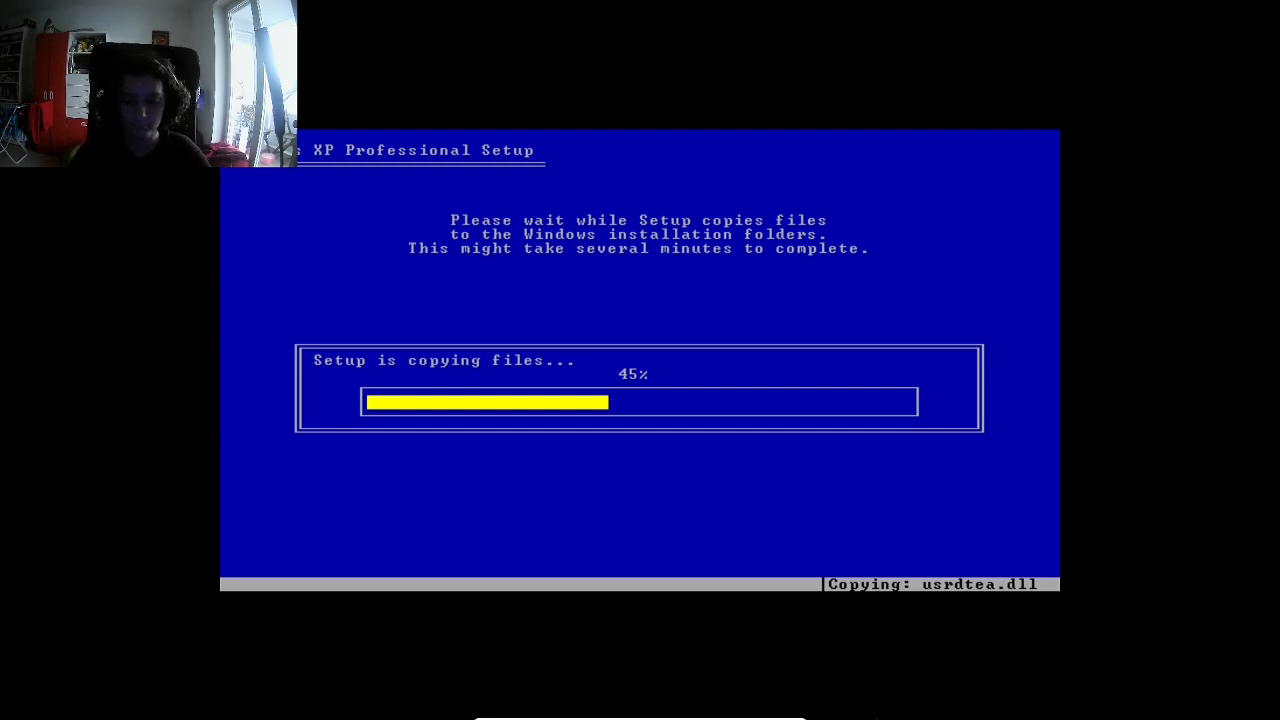
{"action": "mouse_move", "coordinate": [640, 716]}
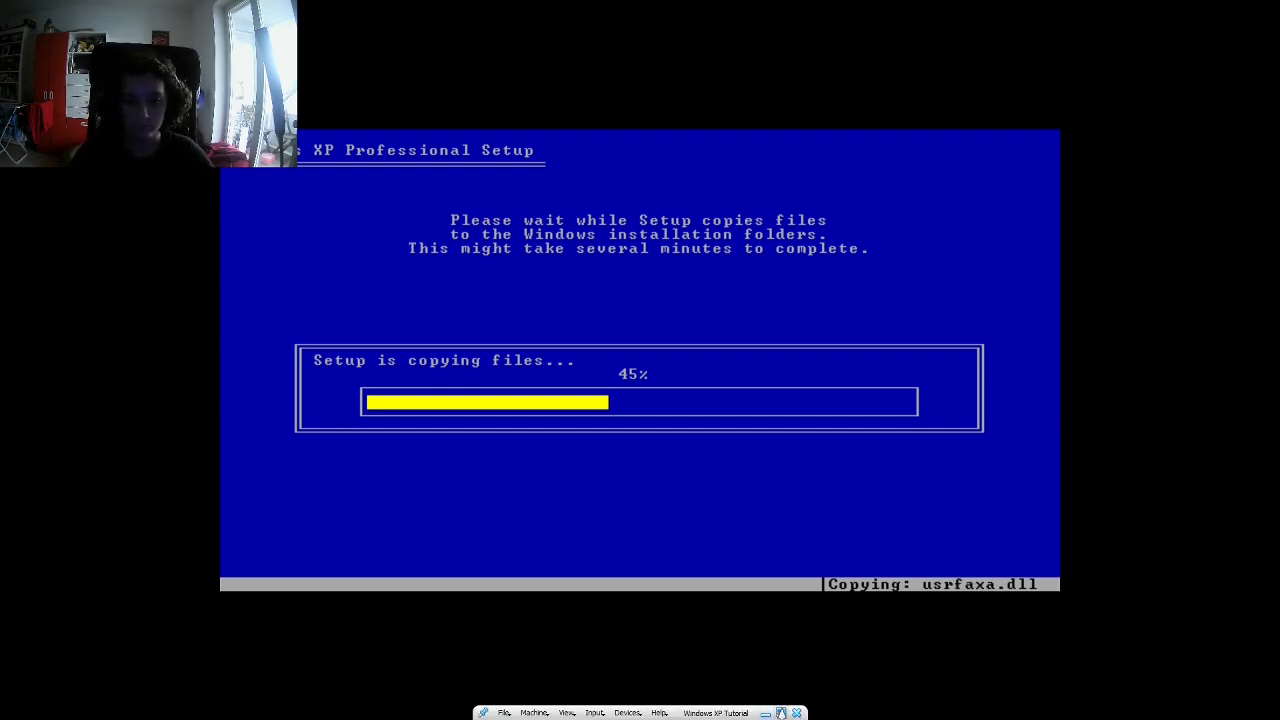
- Exit full-screen, let the machine reboot from the setup CD, then power it off
{"action": "left_click", "coordinate": [781, 713]}
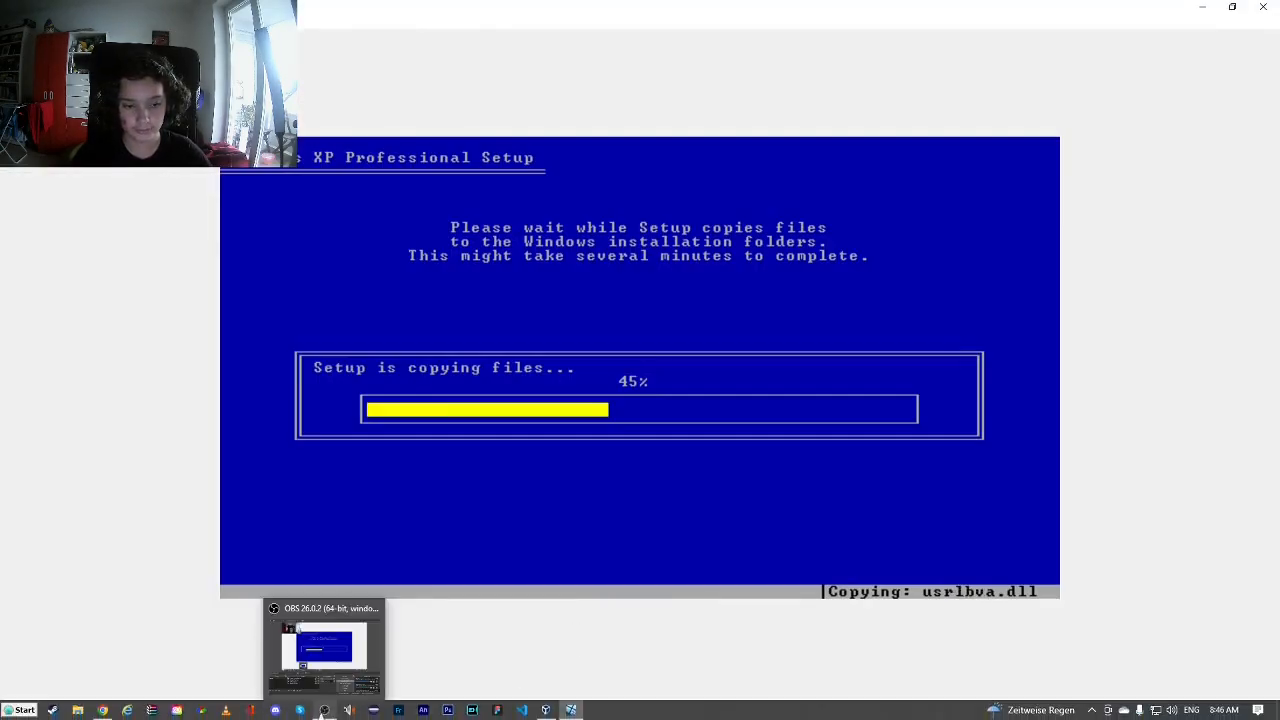
{"action": "left_click", "coordinate": [347, 711]}
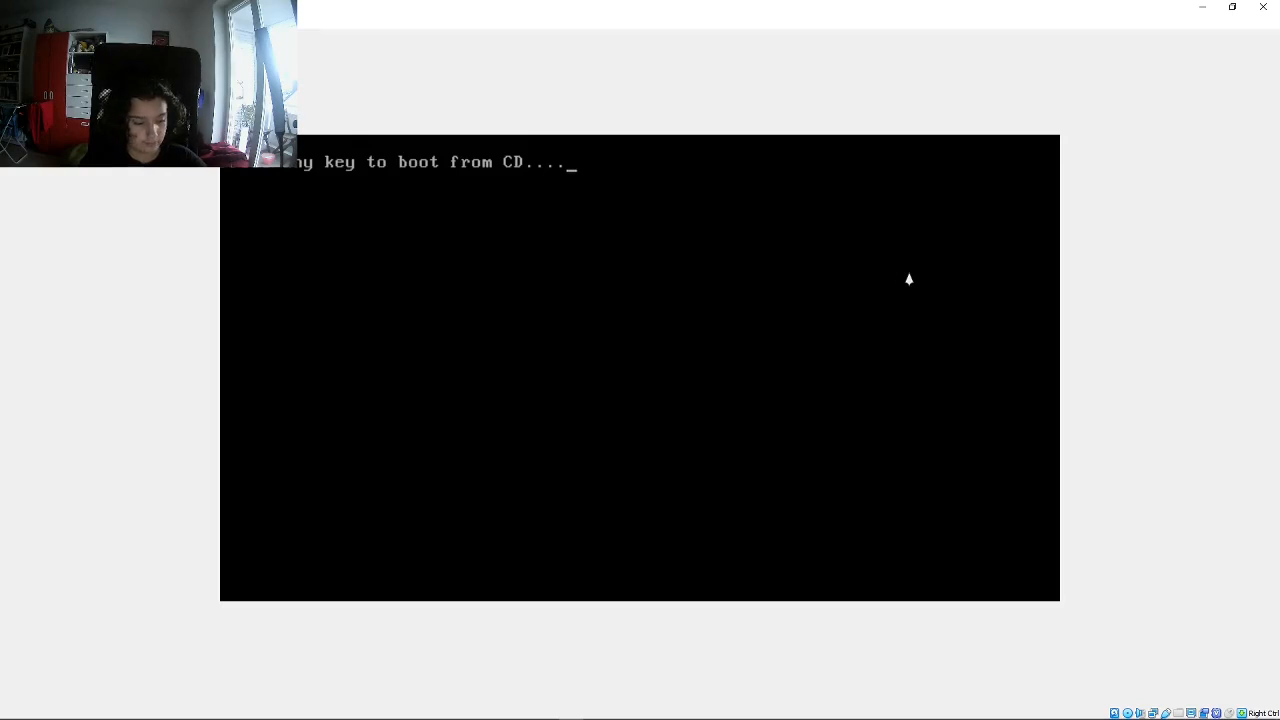
{"action": "key", "text": "Return"}
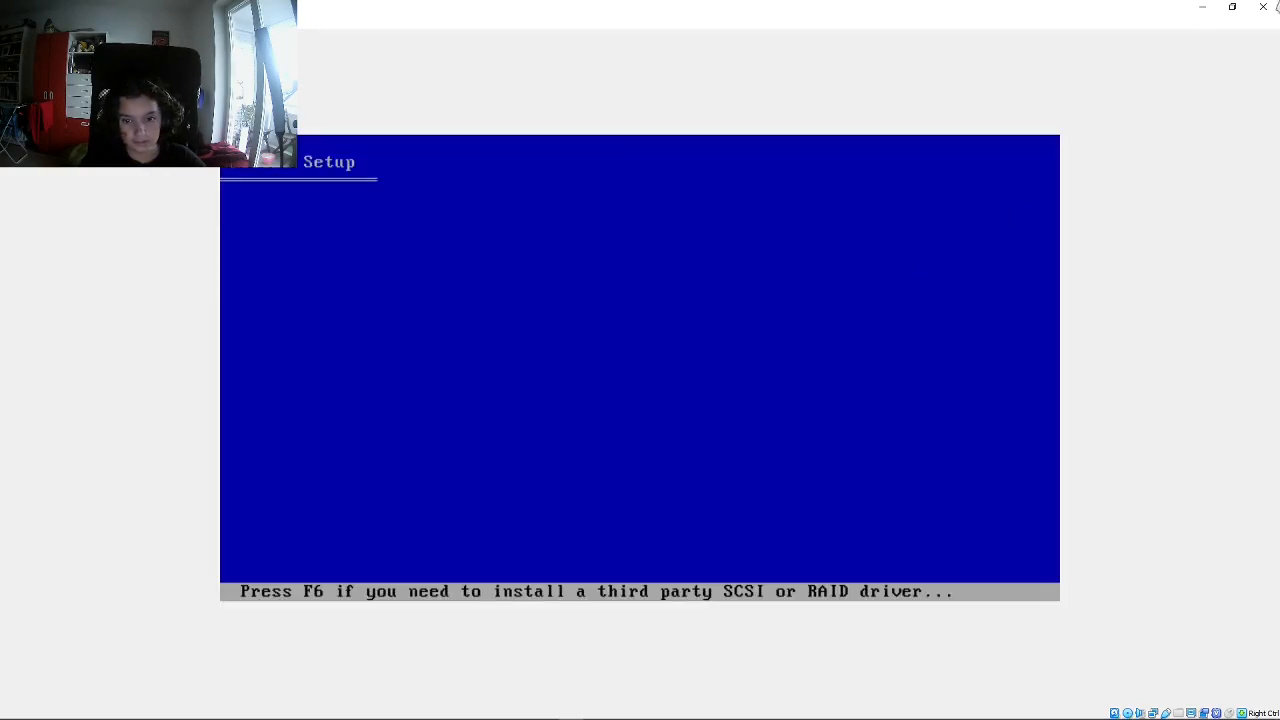
{"action": "left_click", "coordinate": [1268, 6]}
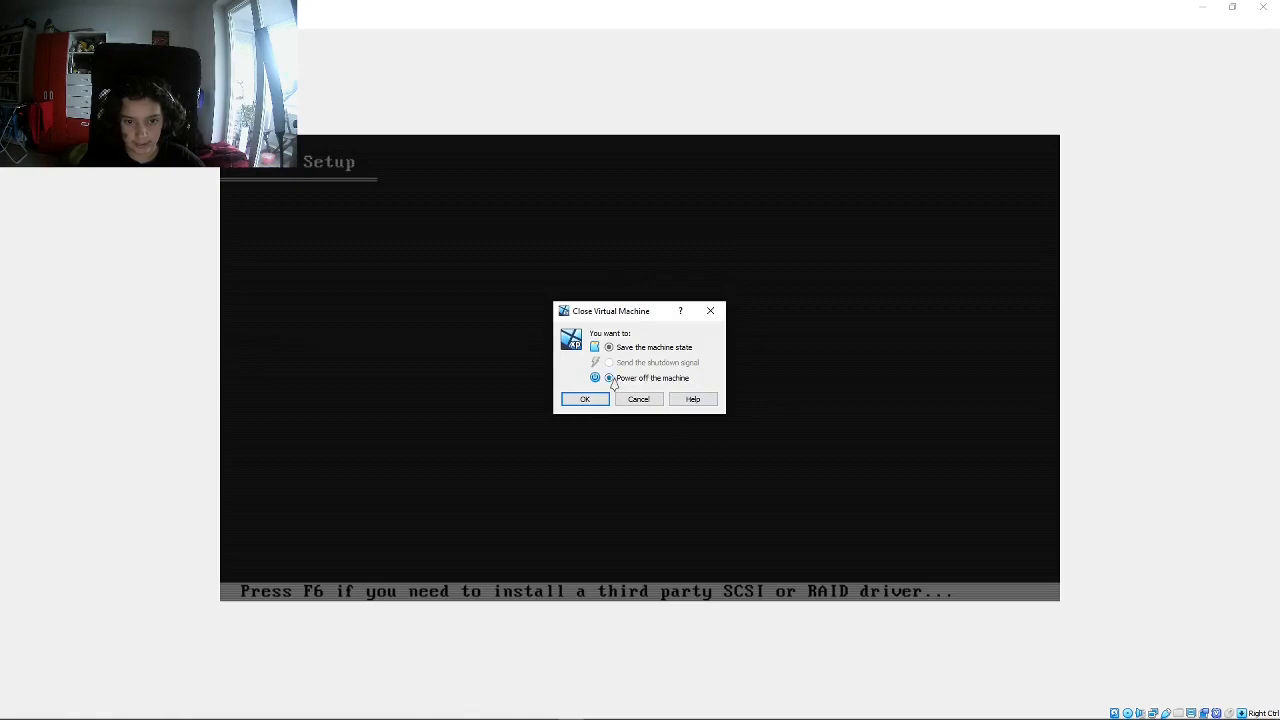
{"action": "left_click", "coordinate": [585, 399]}
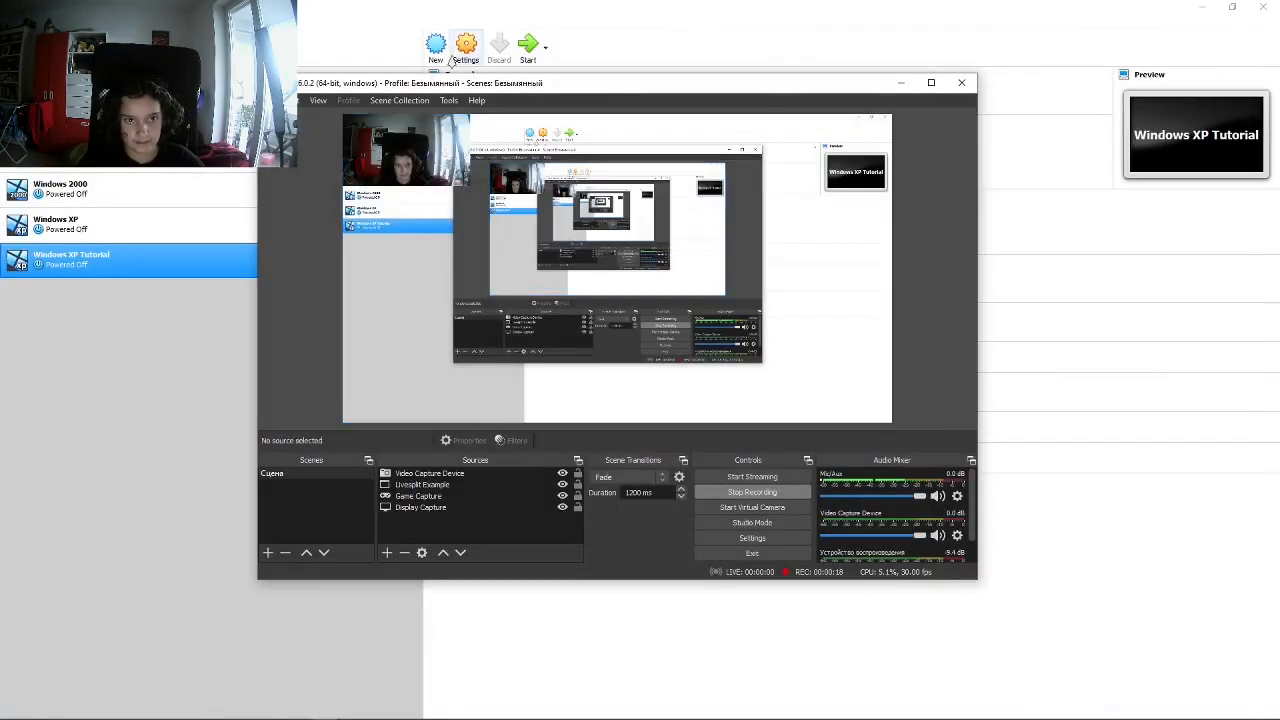
{"action": "left_click", "coordinate": [465, 45]}
- Remove the Windows XP ISO's optical drive from Storage, save, and boot the machine from disk
{"action": "left_click", "coordinate": [463, 302]}
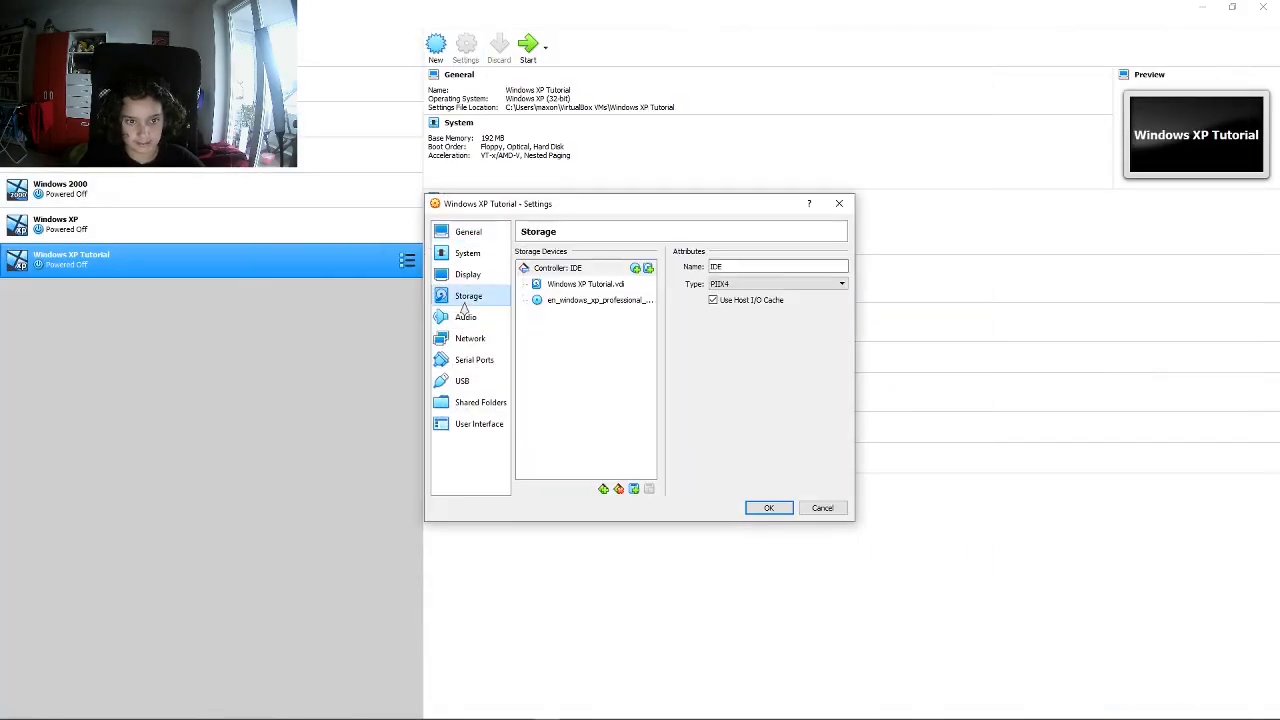
{"action": "left_click", "coordinate": [577, 300]}
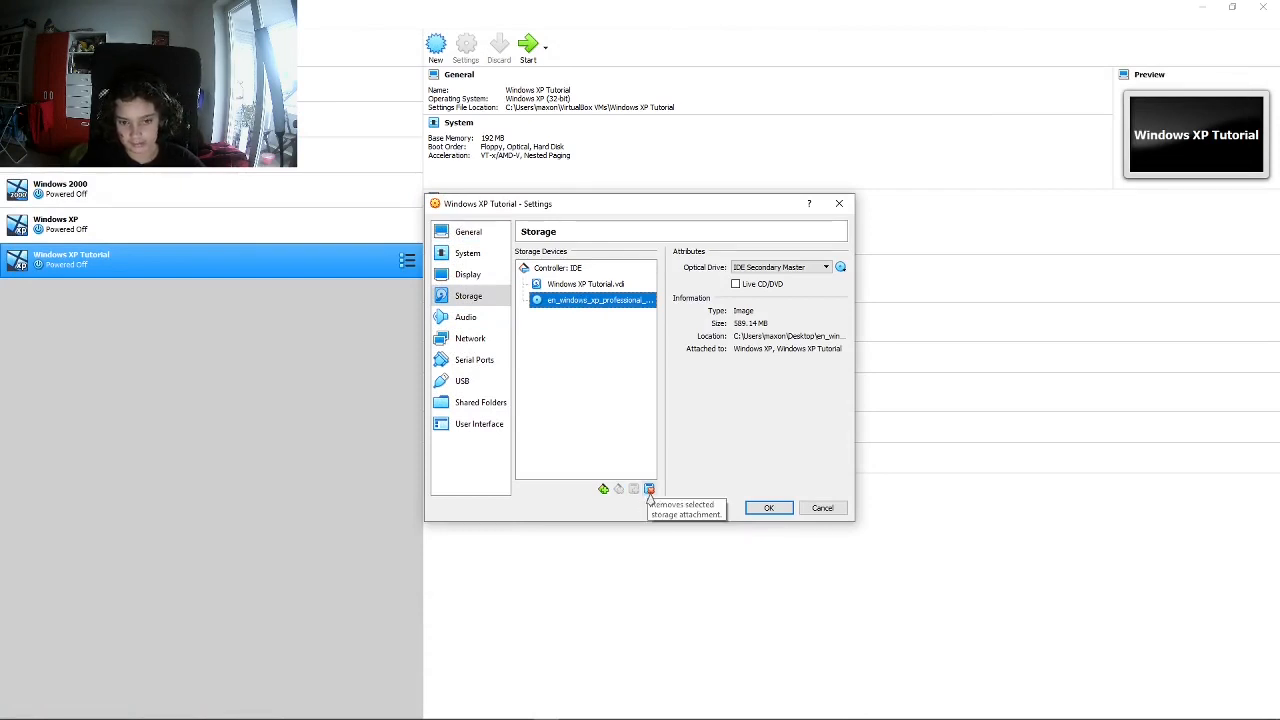
{"action": "left_click", "coordinate": [649, 489]}
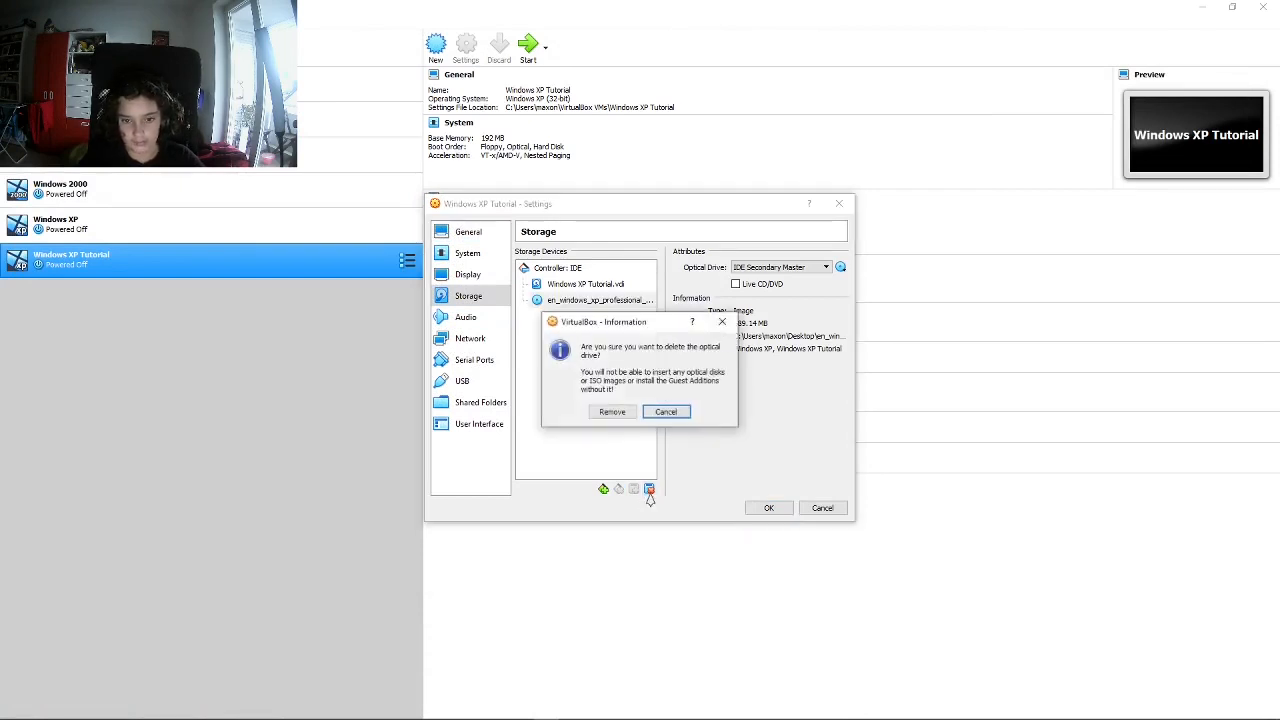
{"action": "left_click", "coordinate": [613, 412]}
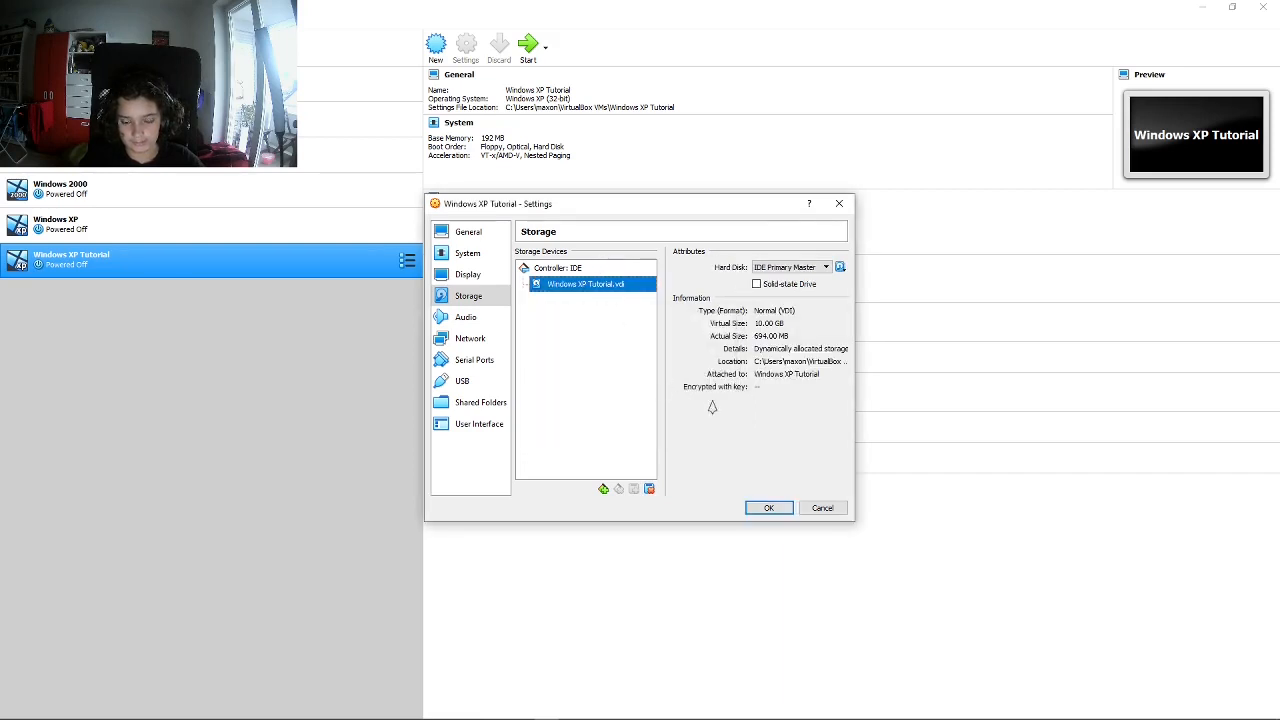
{"action": "left_click", "coordinate": [770, 508]}
{"action": "left_click", "coordinate": [530, 48]}
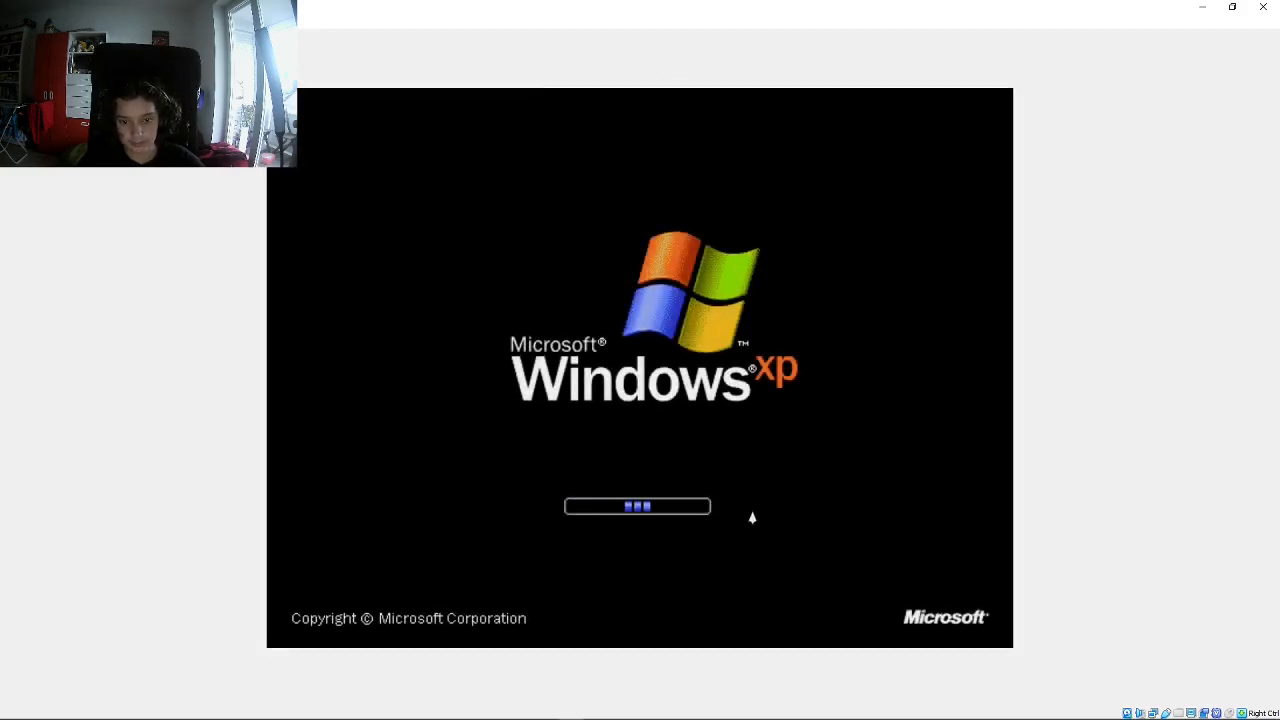
- Go full-screen, retry the missing 'asms' file prompt, then return to a window to close it
{"action": "left_click", "coordinate": [76, 21]}
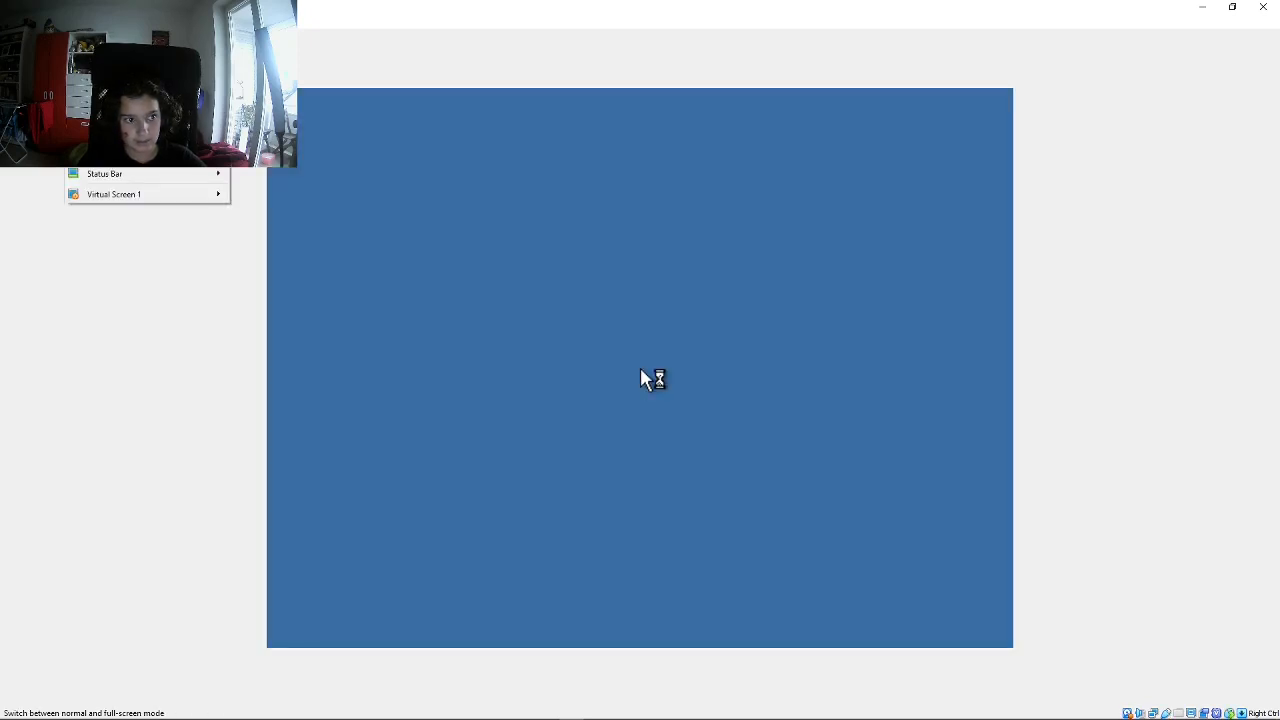
{"action": "key", "text": "Return"}
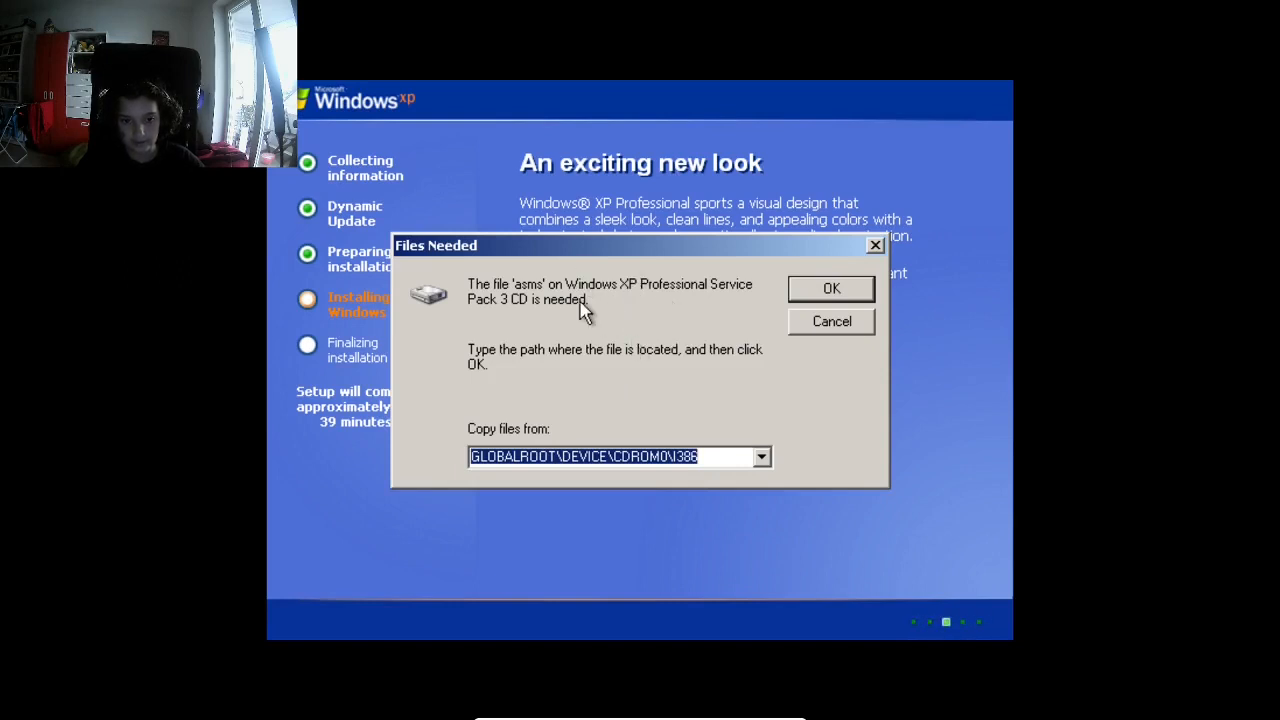
{"action": "left_click", "coordinate": [834, 290]}
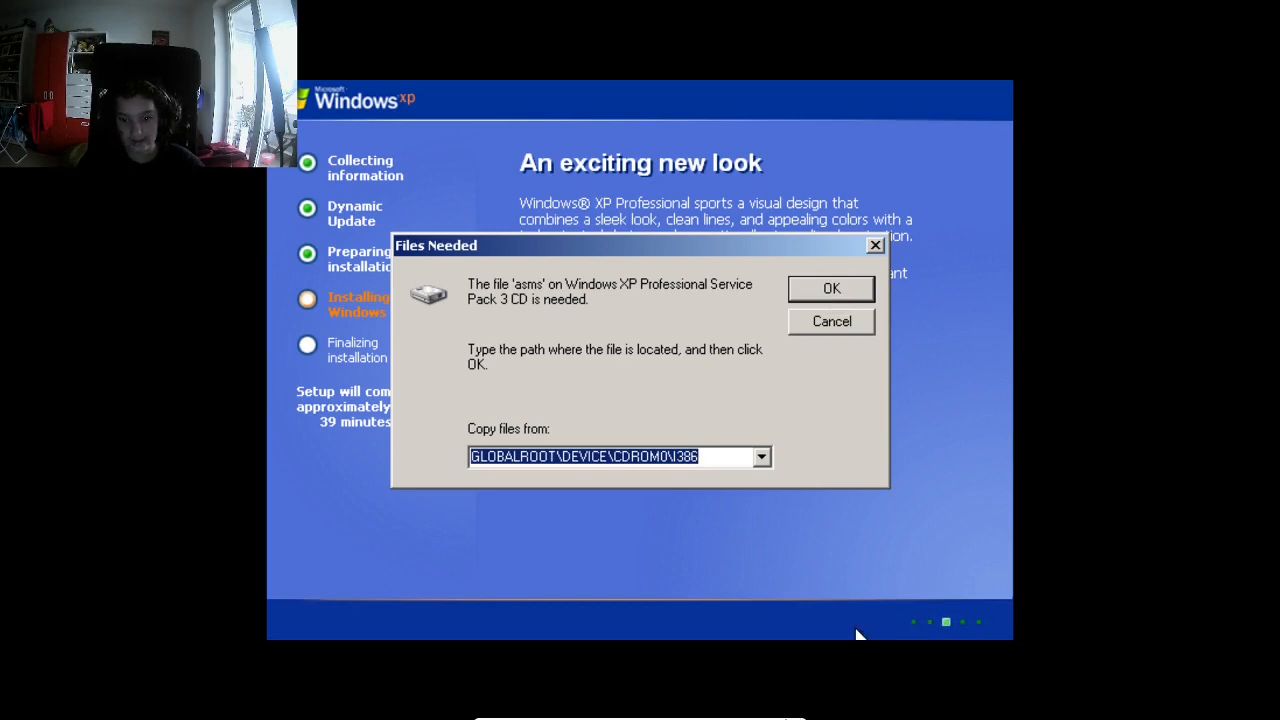
{"action": "left_click", "coordinate": [782, 712]}
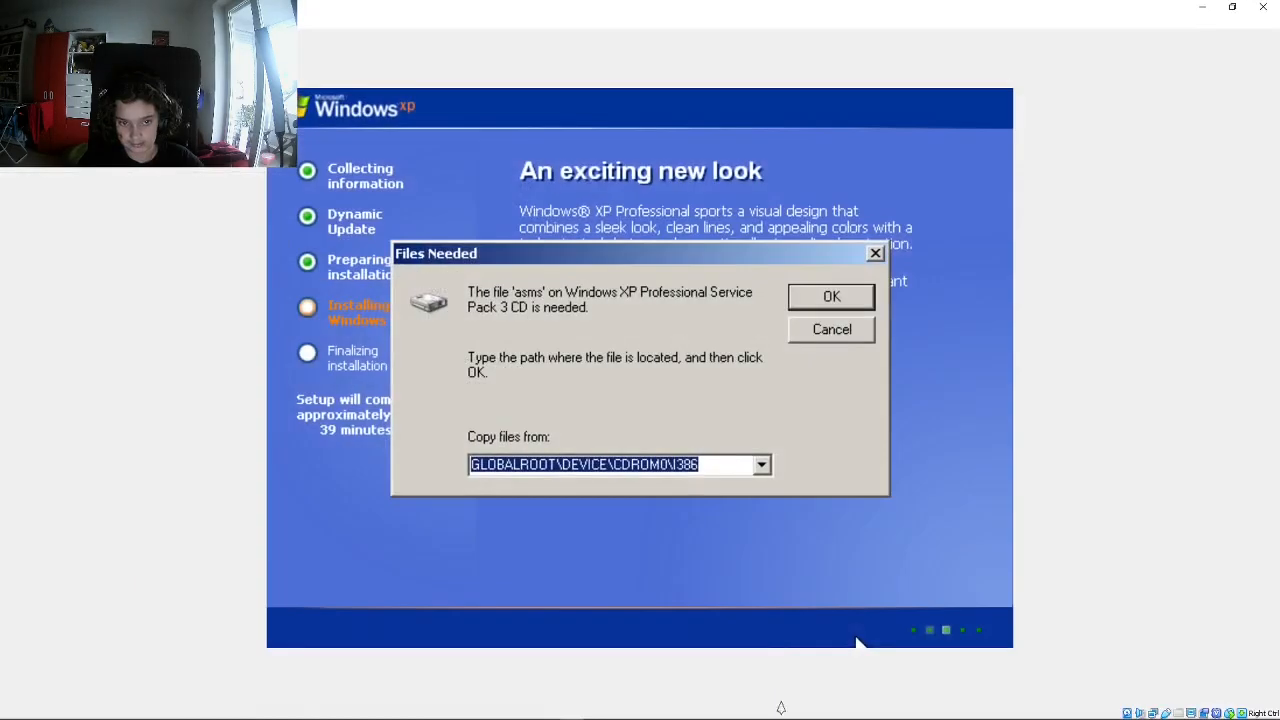
{"action": "left_click", "coordinate": [1263, 7]}
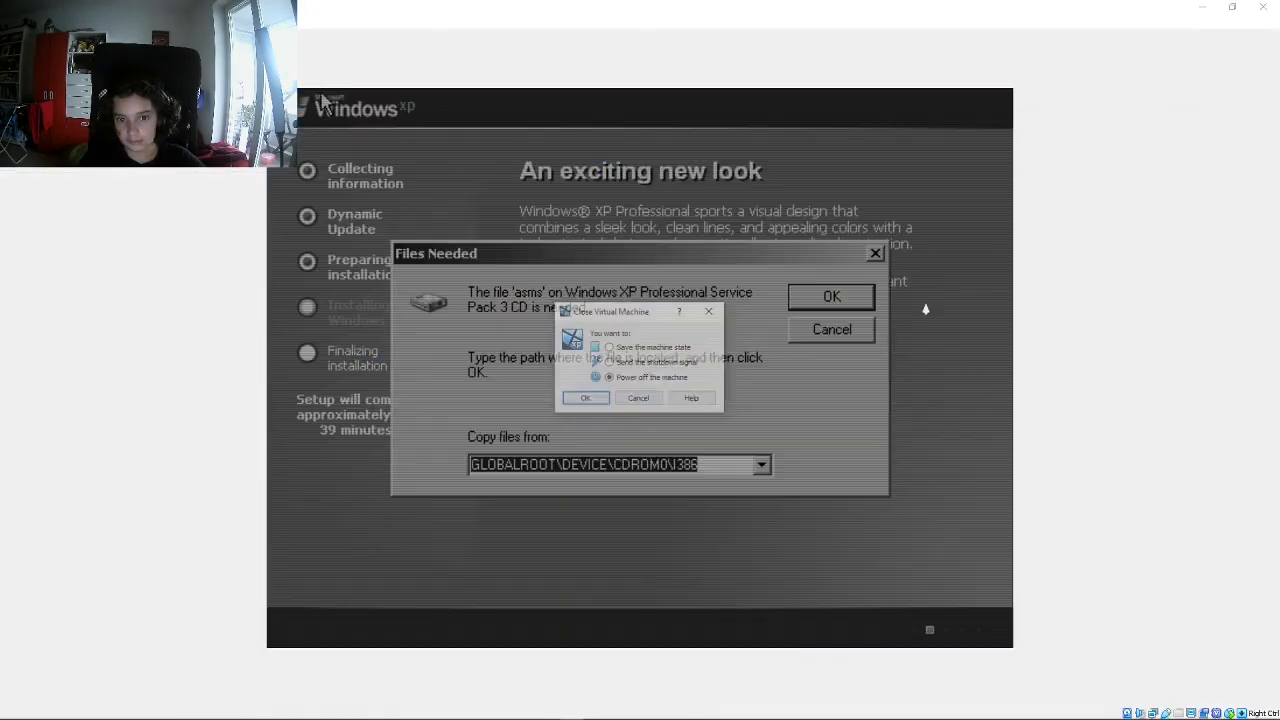
- Power off the machine and add an empty optical drive to the IDE controller
{"action": "left_click", "coordinate": [586, 398]}
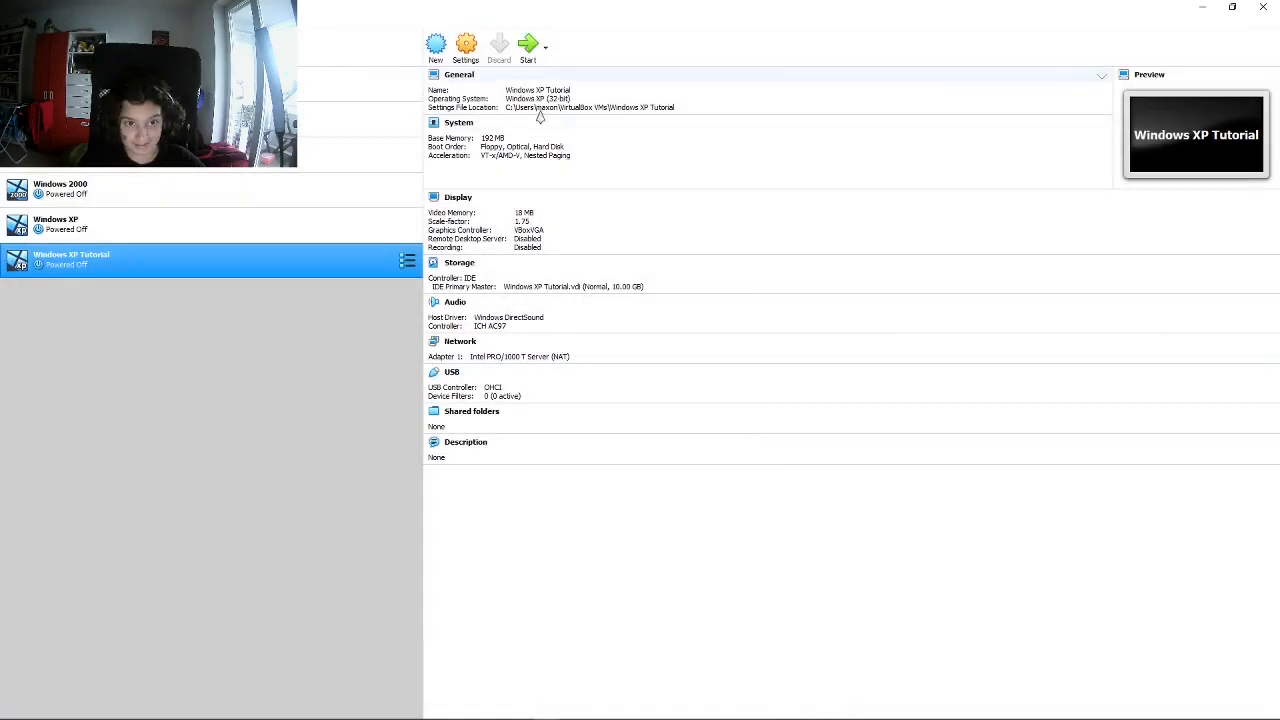
{"action": "left_click", "coordinate": [466, 45]}
{"action": "left_click", "coordinate": [467, 297]}
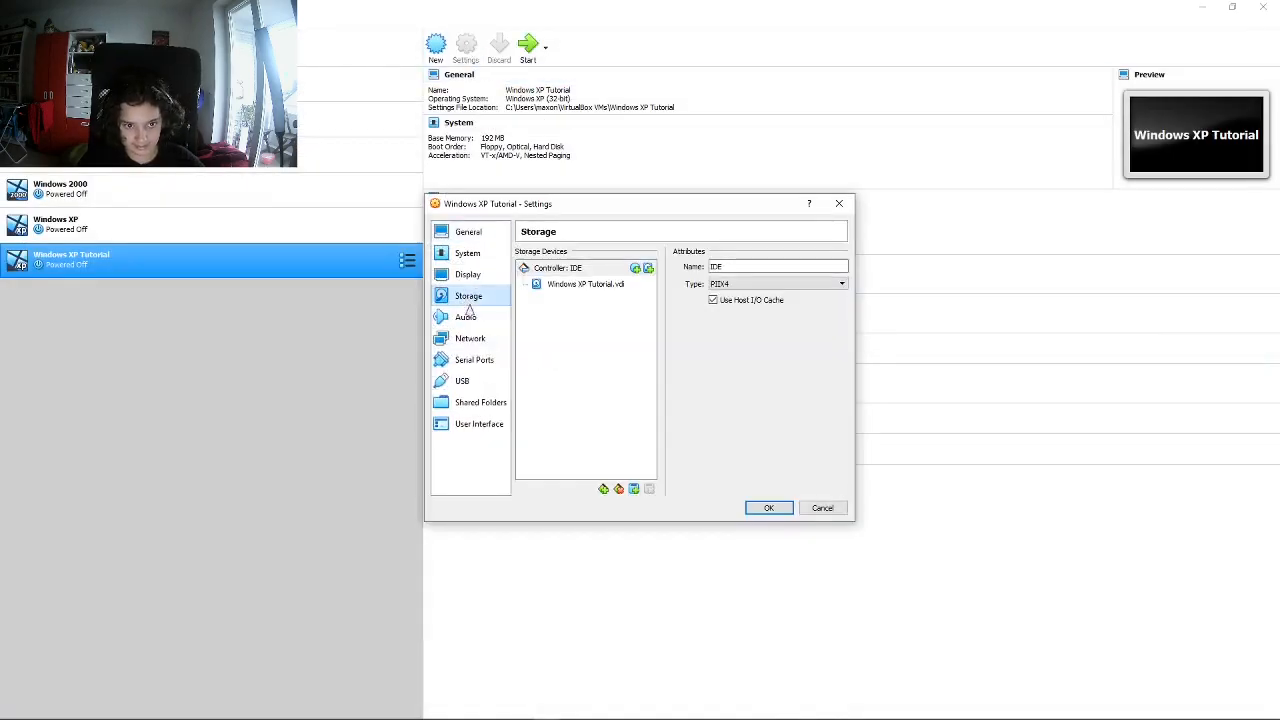
{"action": "left_click", "coordinate": [635, 268]}
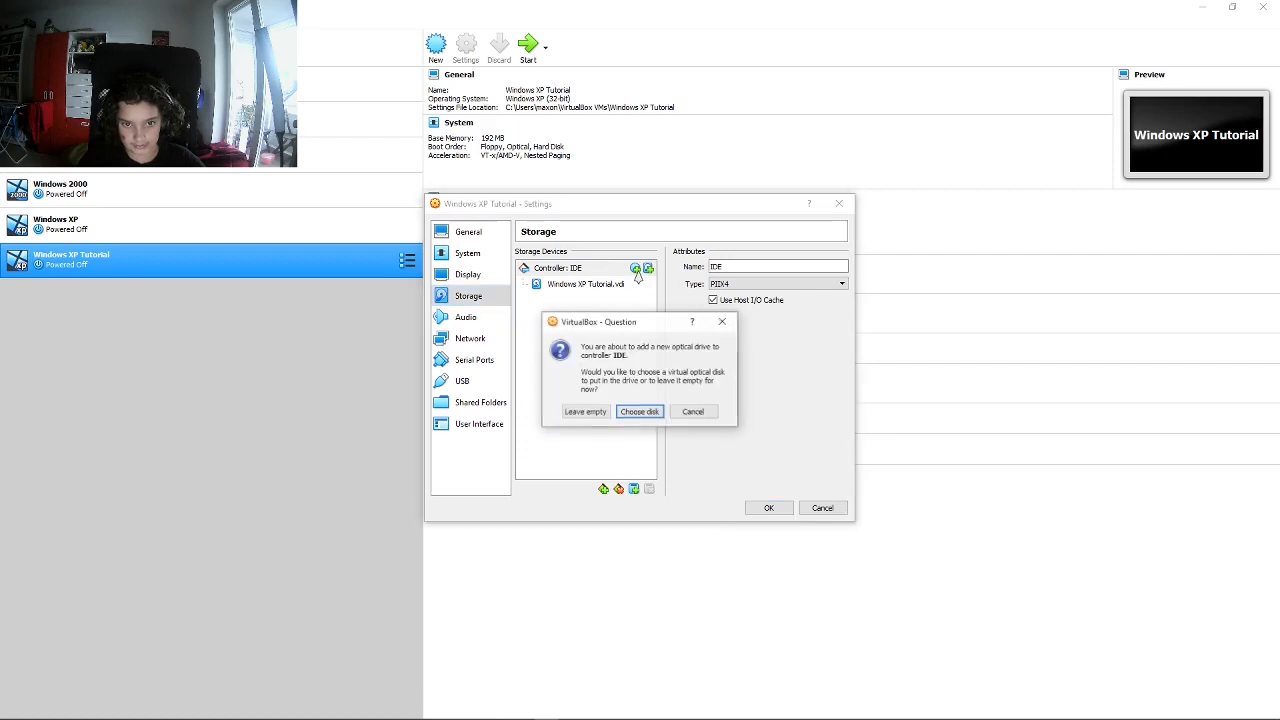
{"action": "left_click", "coordinate": [585, 412]}
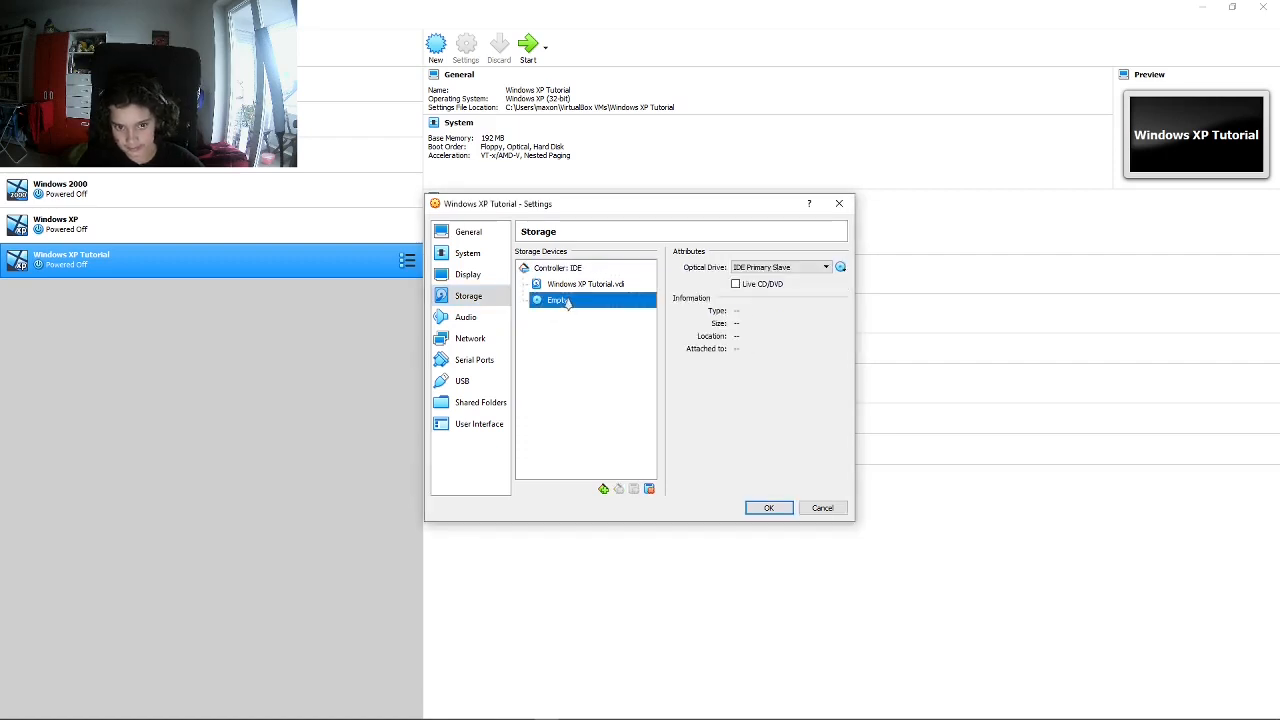
- Load the Windows XP Professional ISO into the new drive, save, and start the machine
{"action": "left_click", "coordinate": [840, 267]}
{"action": "left_click", "coordinate": [880, 283]}
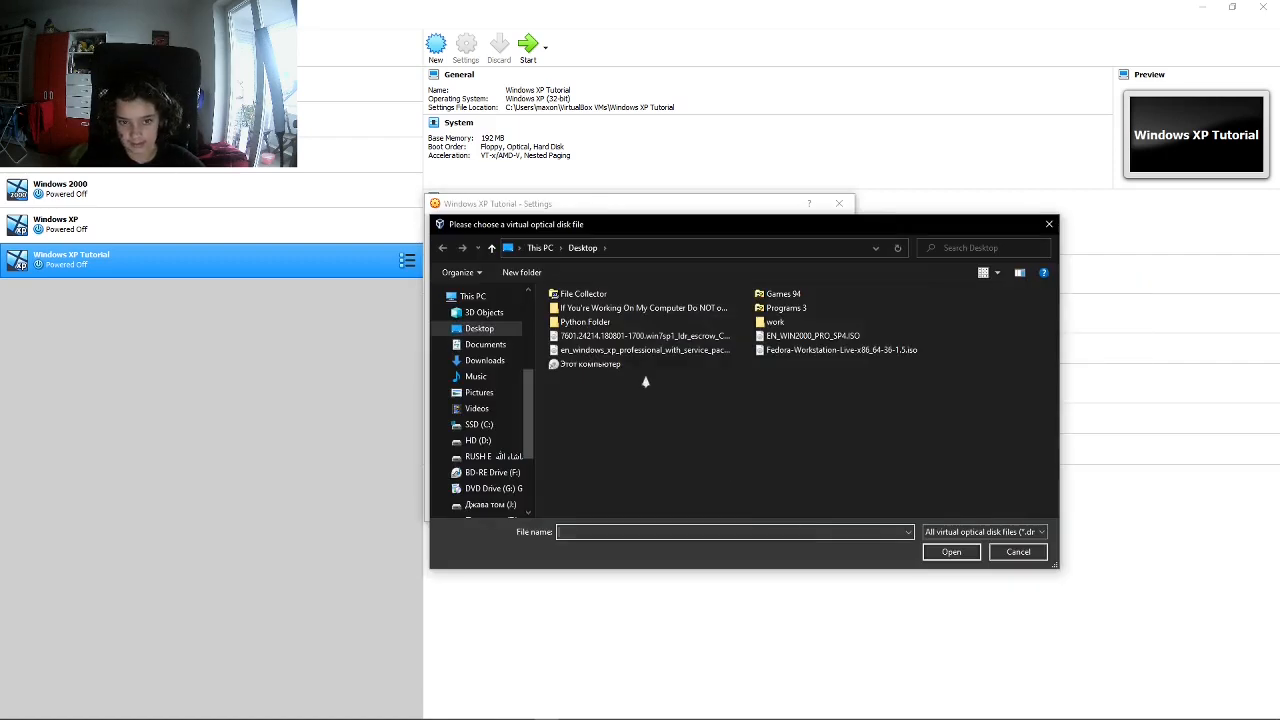
{"action": "left_click", "coordinate": [645, 350]}
{"action": "left_click", "coordinate": [955, 553]}
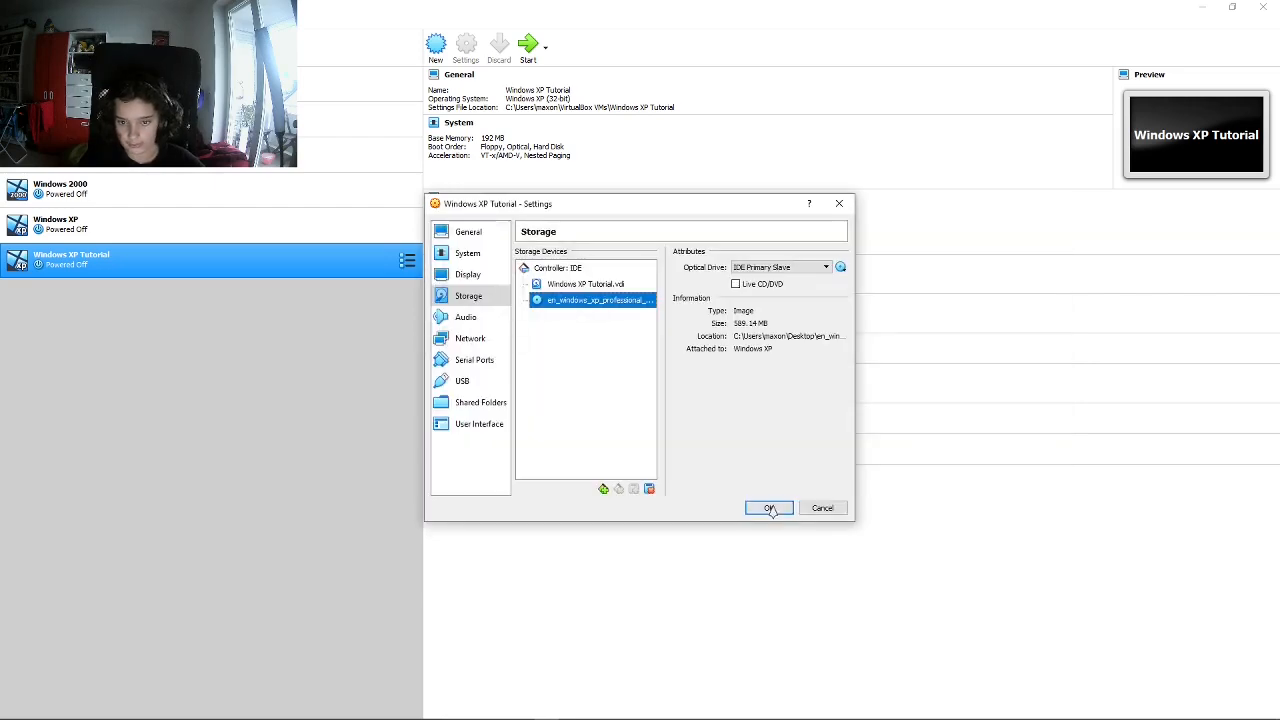
{"action": "left_click", "coordinate": [768, 508]}
{"action": "left_click", "coordinate": [528, 46]}
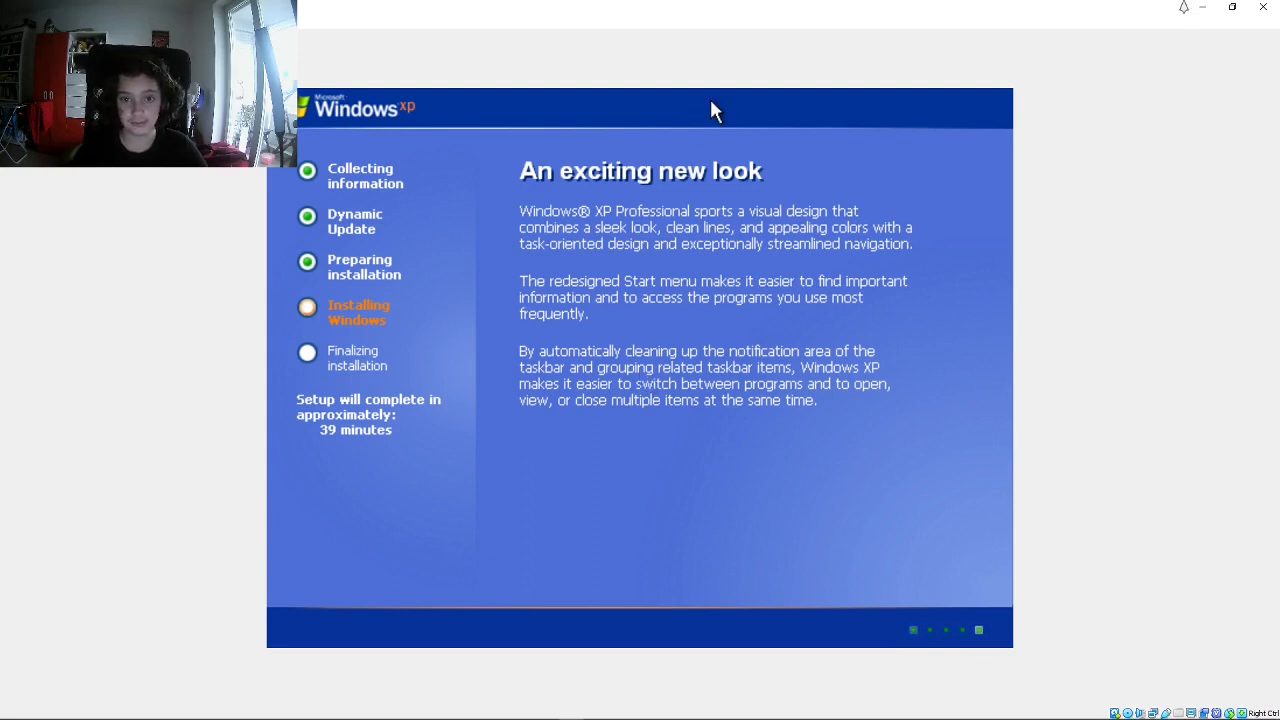
- Minimize the running Windows XP Tutorial machine and stop the OBS Studio recording
{"action": "left_click", "coordinate": [1198, 8]}
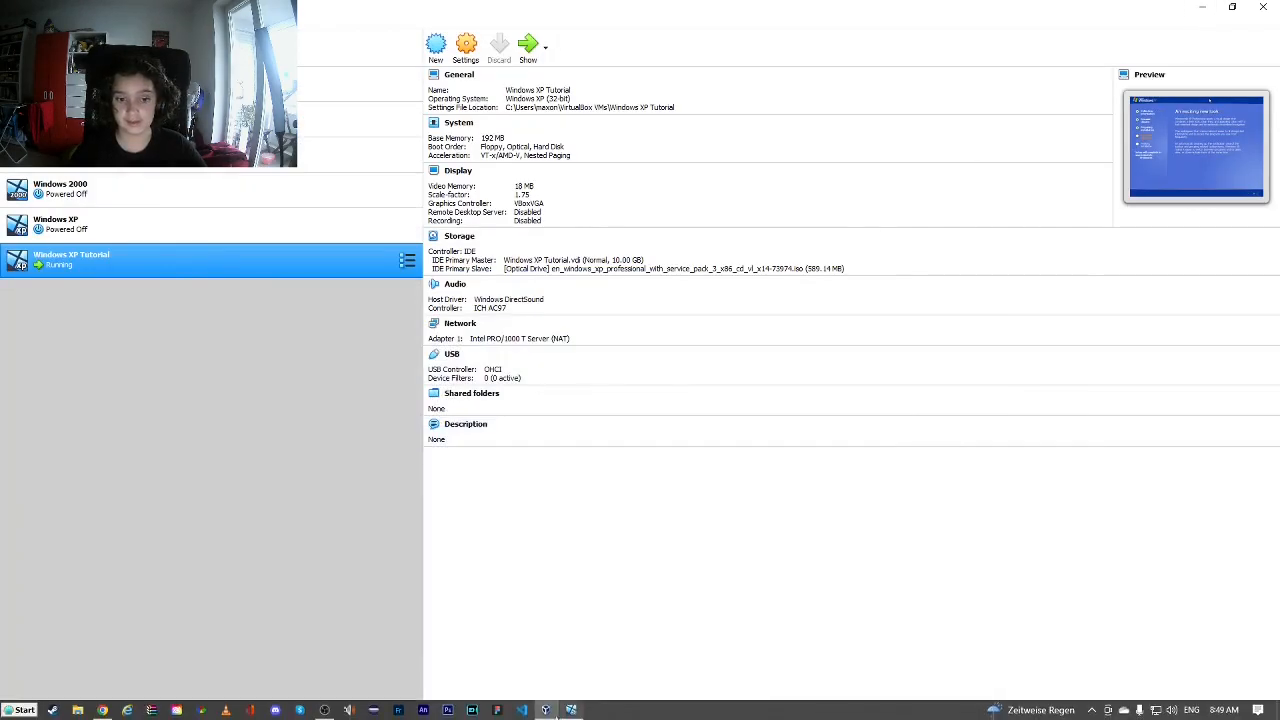
{"action": "left_click", "coordinate": [324, 713]}
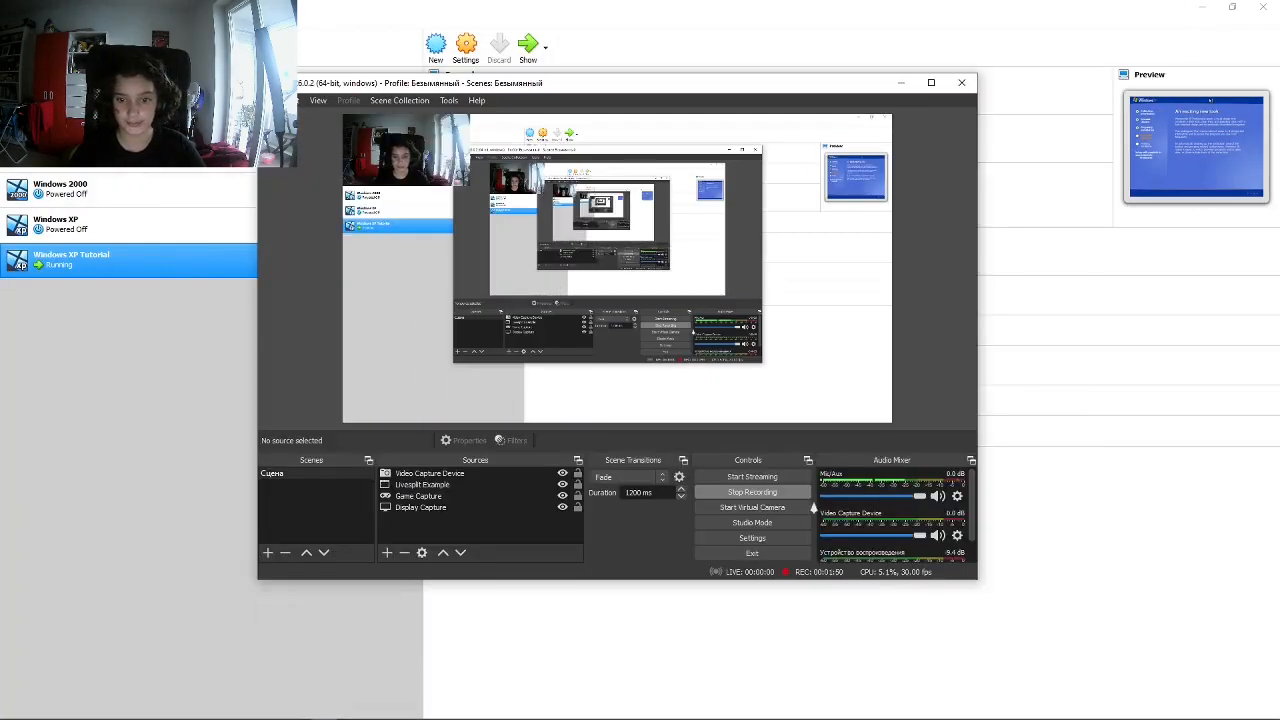
{"action": "left_click", "coordinate": [752, 492]}
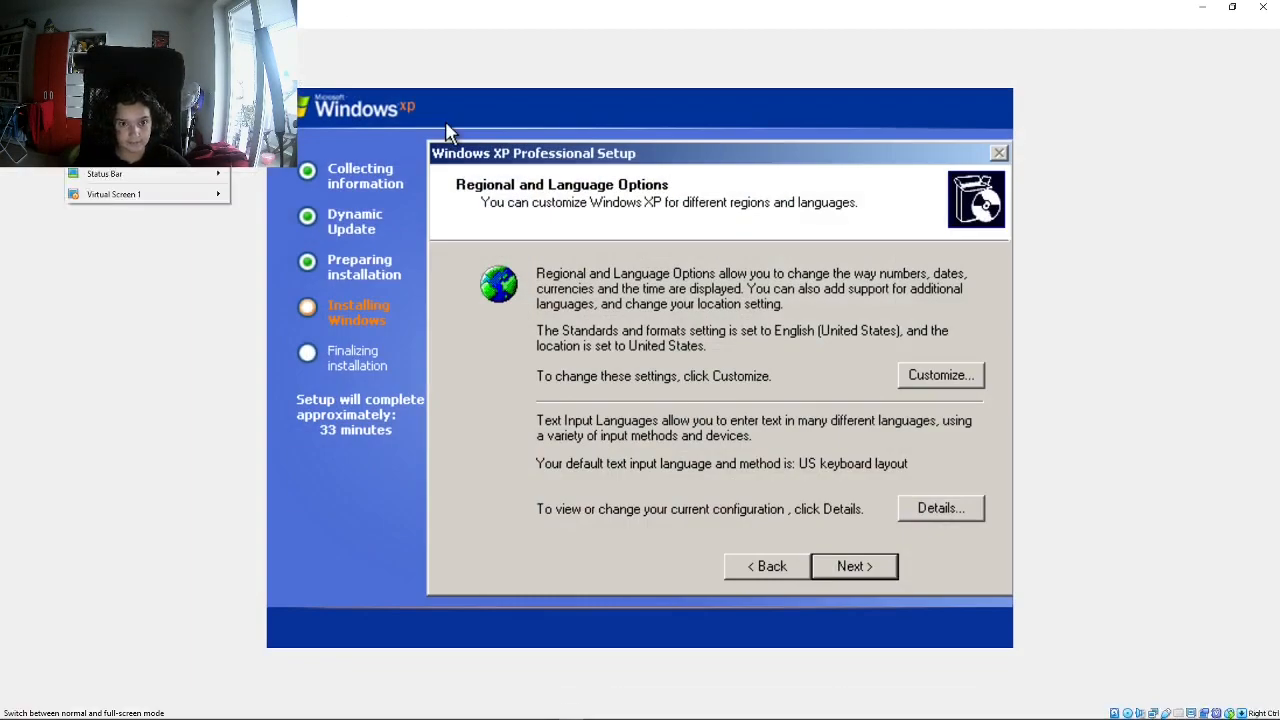
- Switch the VM to full-screen and set the regional formats to German (Germany)
{"action": "left_click", "coordinate": [120, 37]}
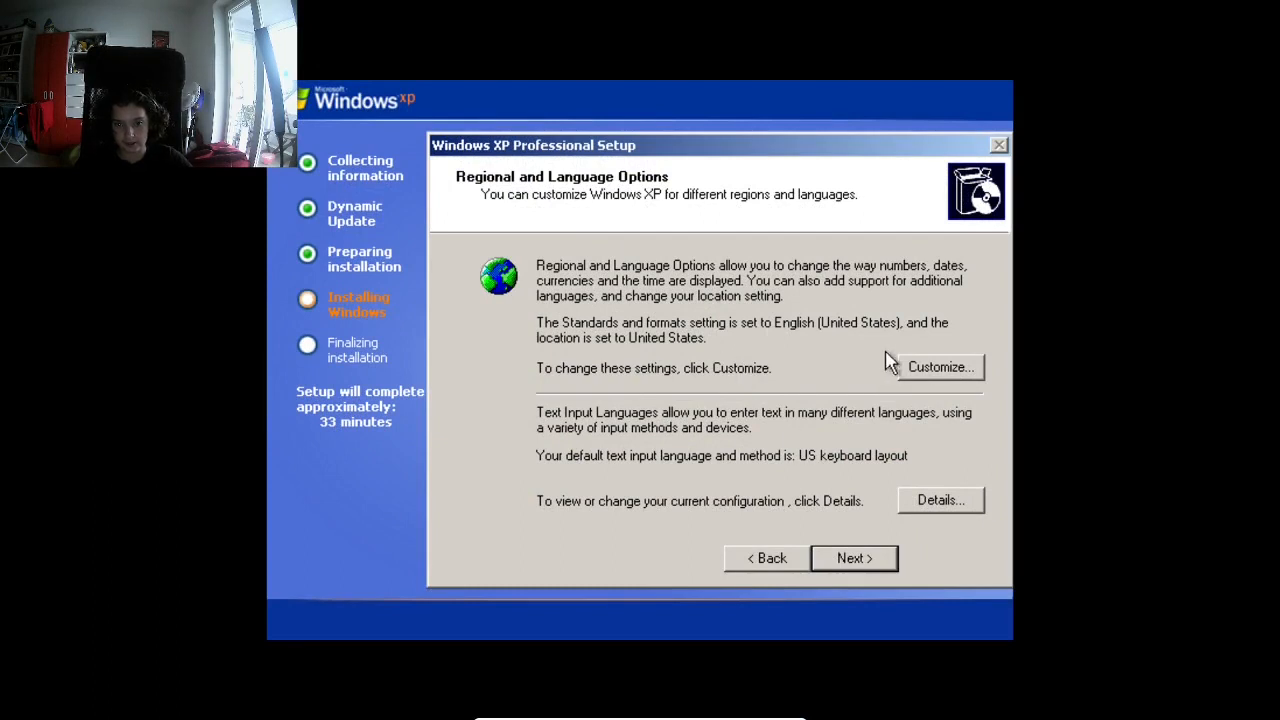
{"action": "left_click", "coordinate": [941, 368]}
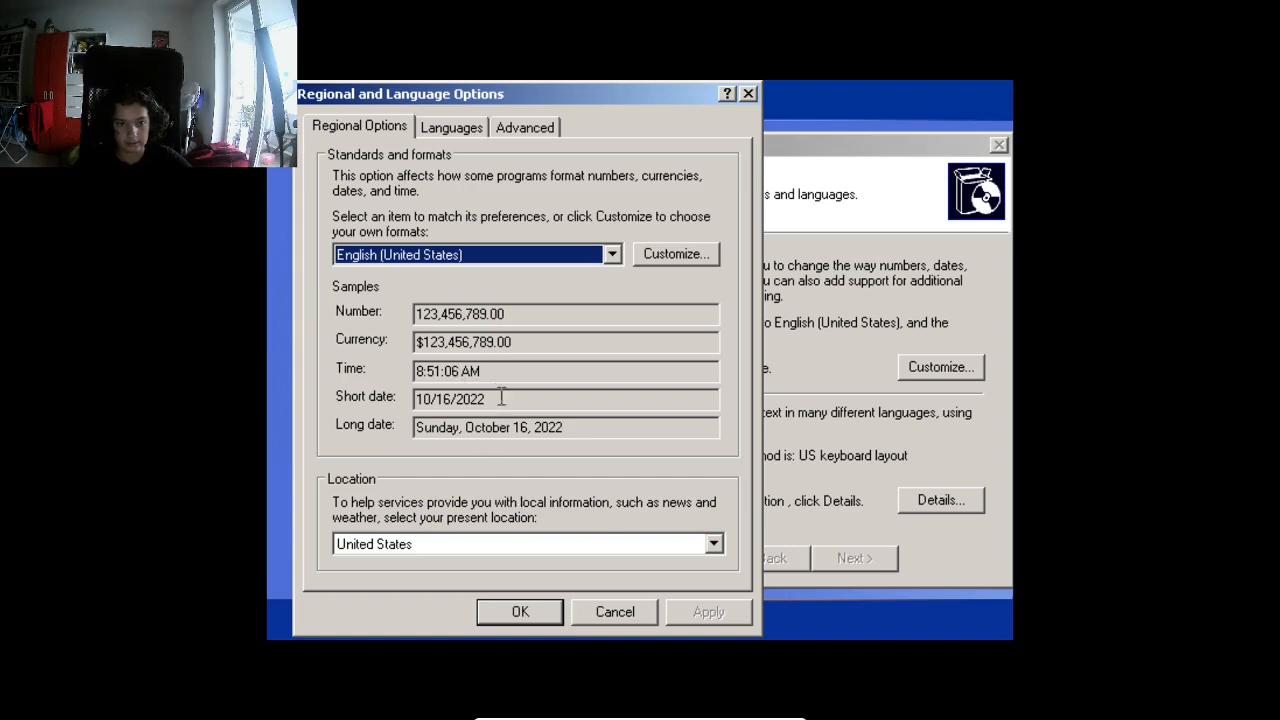
{"action": "left_click", "coordinate": [570, 256]}
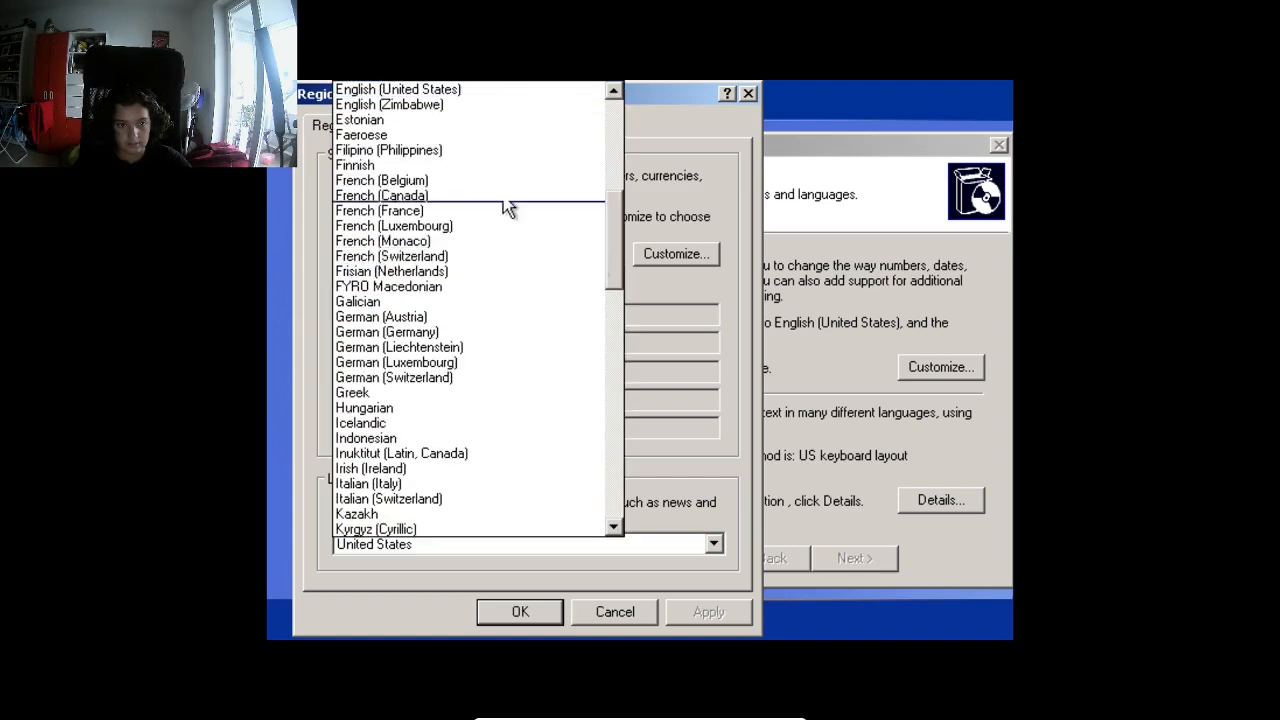
{"action": "scroll", "coordinate": [430, 168], "scroll_direction": "up", "scroll_amount": 3}
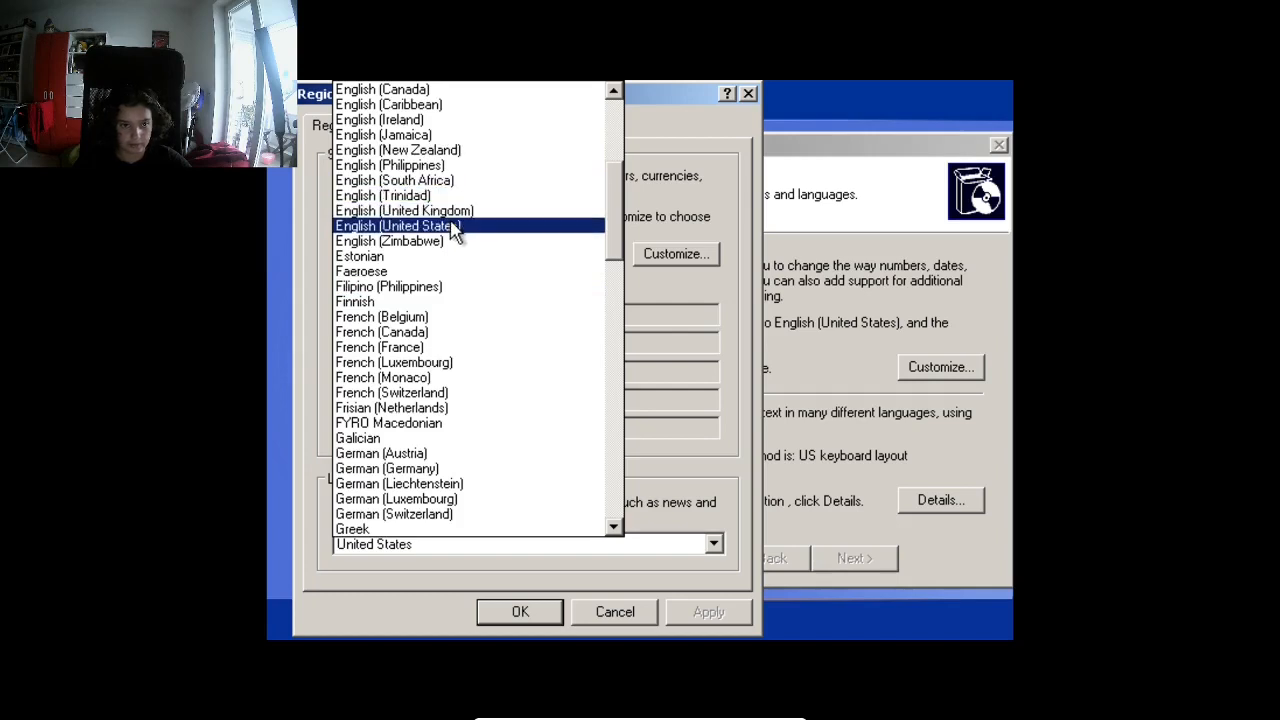
{"action": "scroll", "coordinate": [458, 229], "scroll_direction": "down", "scroll_amount": 3}
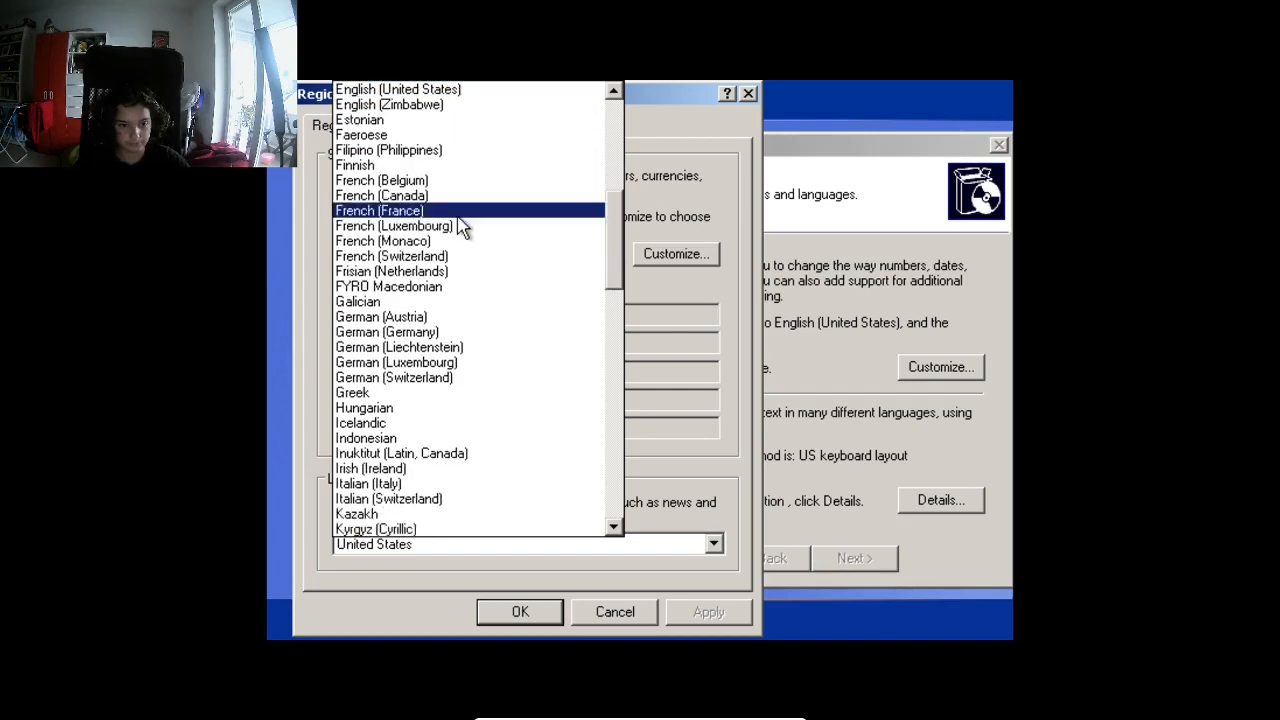
{"action": "left_click", "coordinate": [430, 333]}
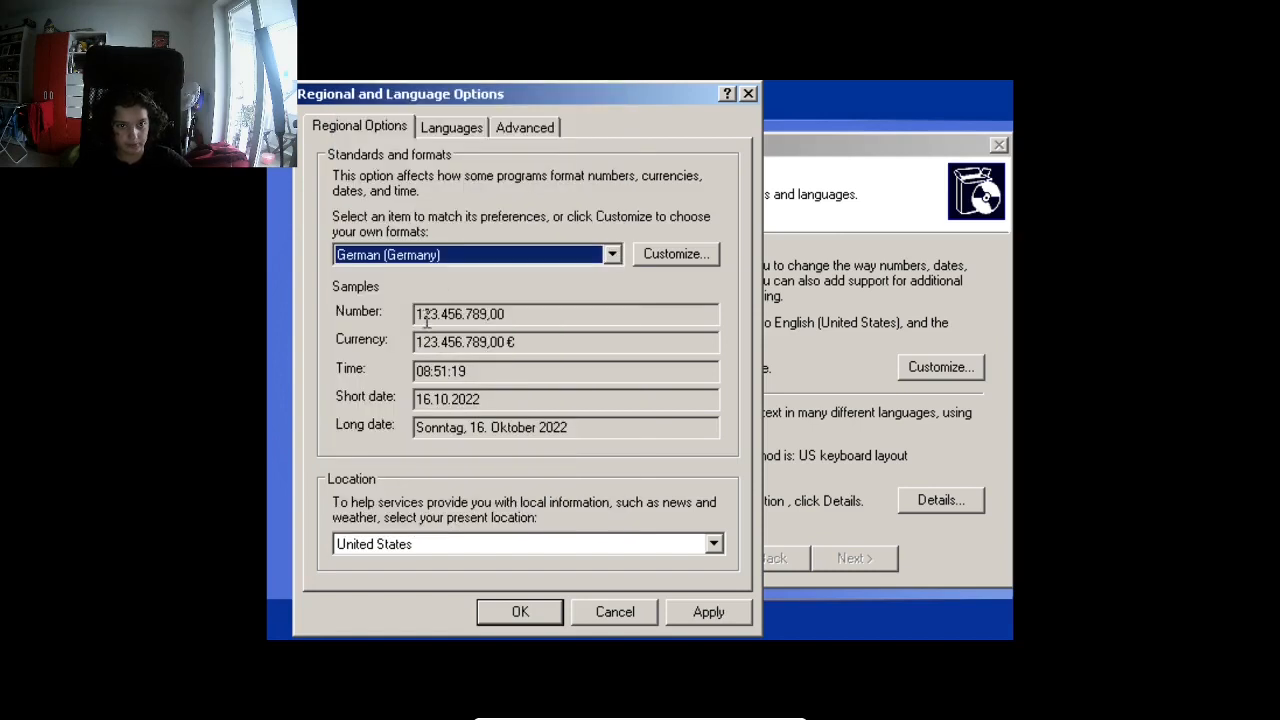
- Set the location to Zambia, apply it, and close Regional and Language Options
{"action": "left_click", "coordinate": [537, 542]}
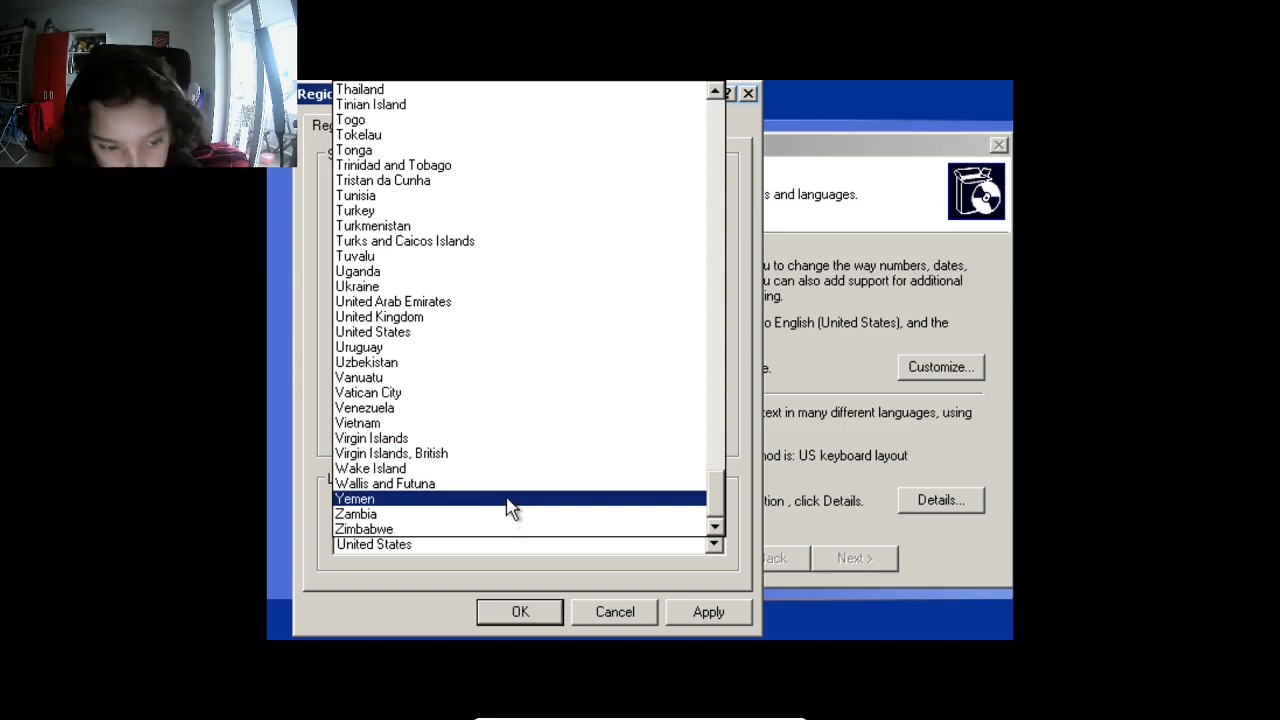
{"action": "scroll", "coordinate": [506, 506], "scroll_direction": "up", "scroll_amount": 4}
{"action": "scroll", "coordinate": [471, 457], "scroll_direction": "down", "scroll_amount": 4}
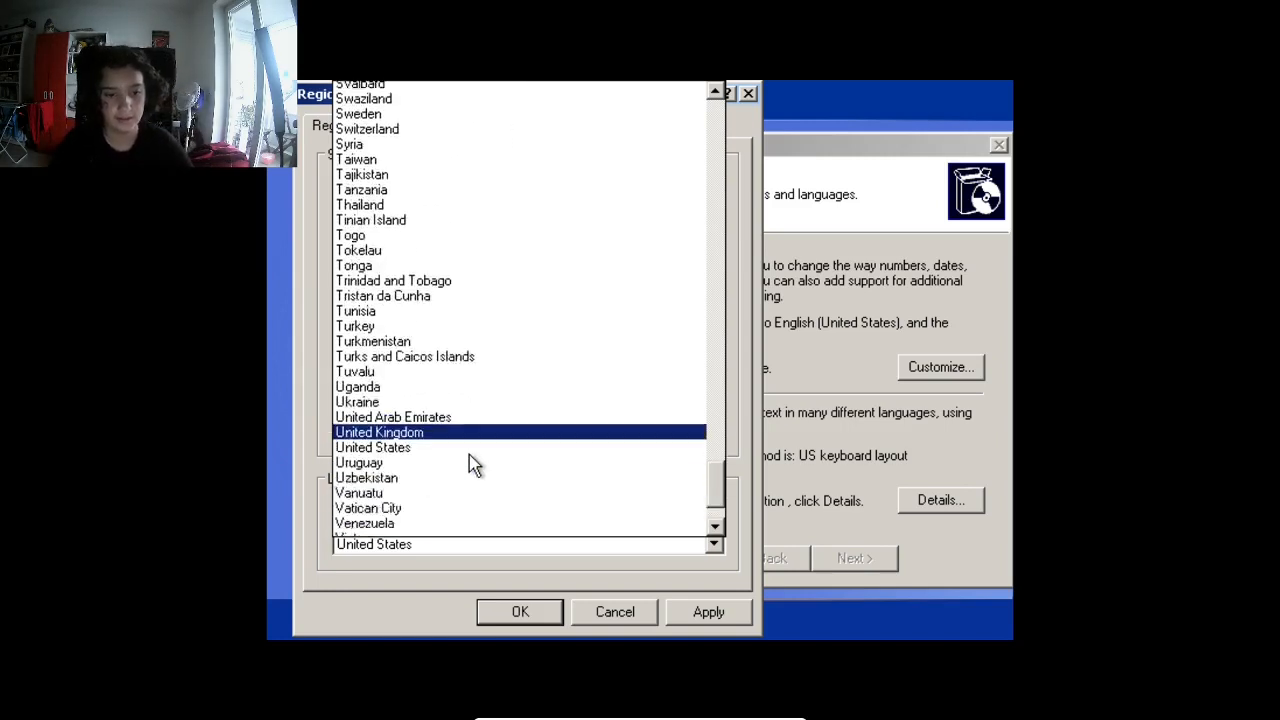
{"action": "left_click", "coordinate": [465, 516]}
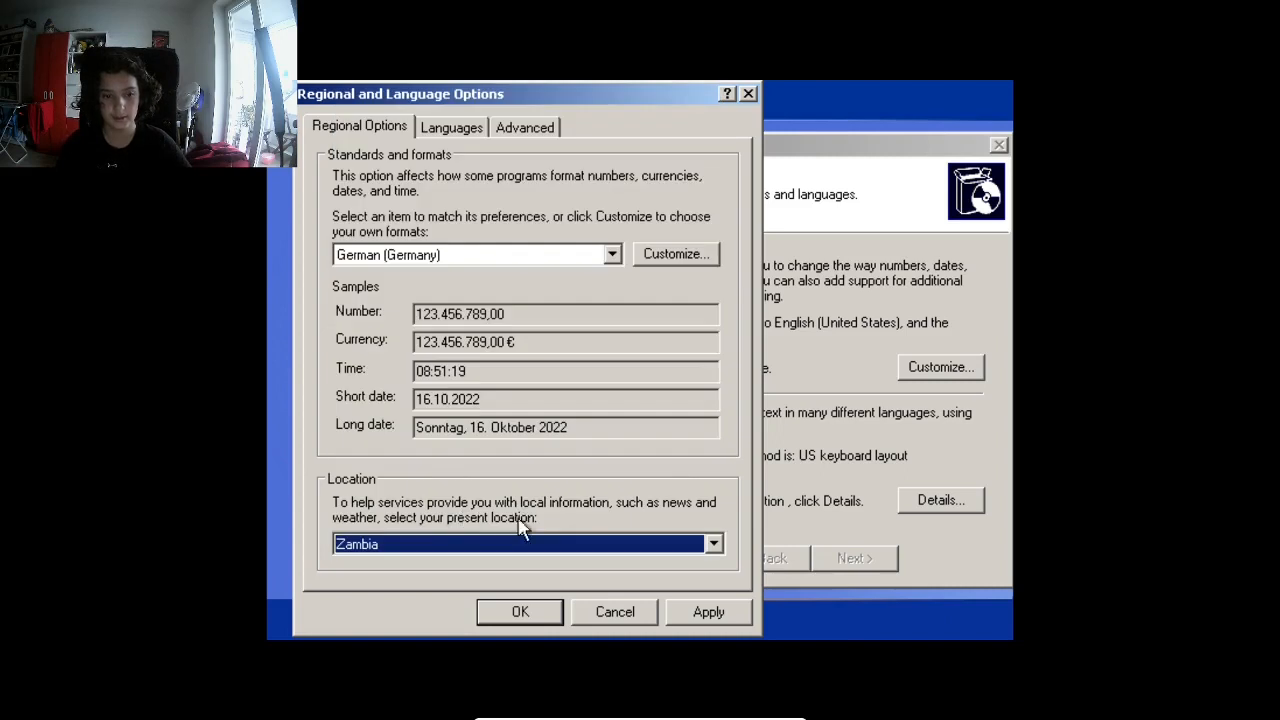
{"action": "left_click", "coordinate": [692, 614]}
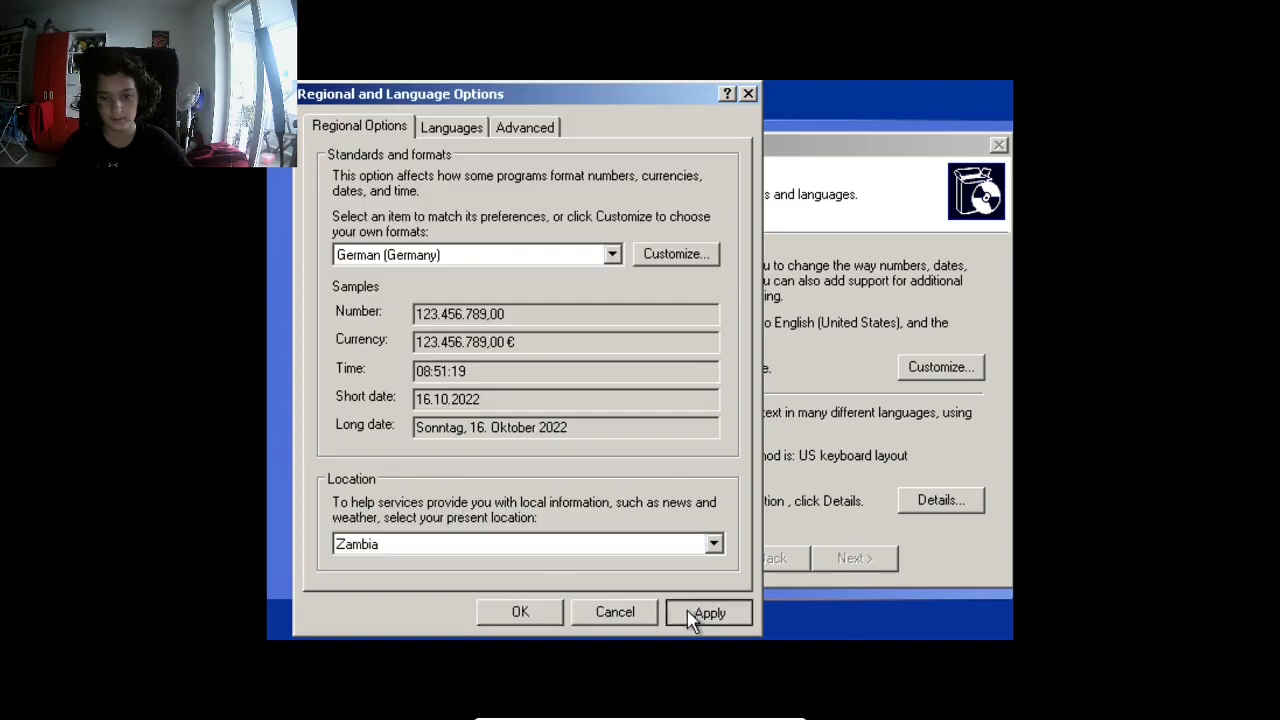
{"action": "left_click", "coordinate": [532, 610]}
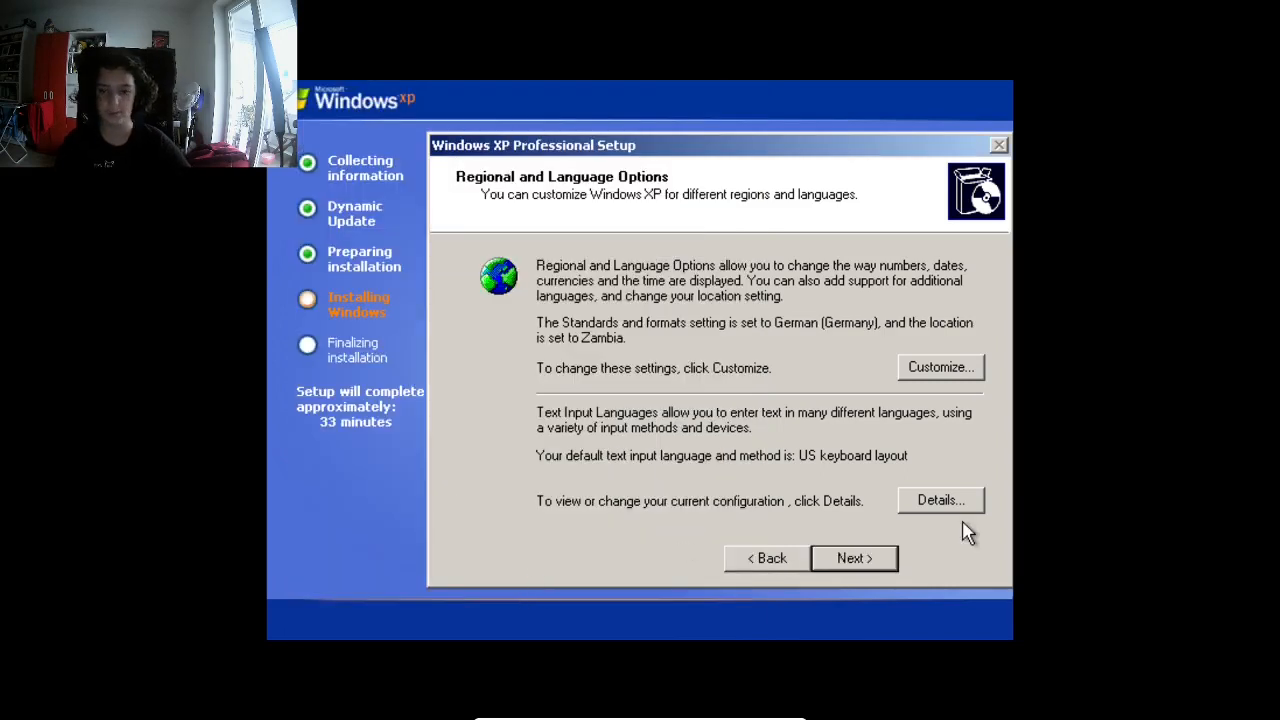
- Enter the owner's name and organization 'Youtube', fixing the typo, and continue to the product key
{"action": "left_click", "coordinate": [855, 560]}
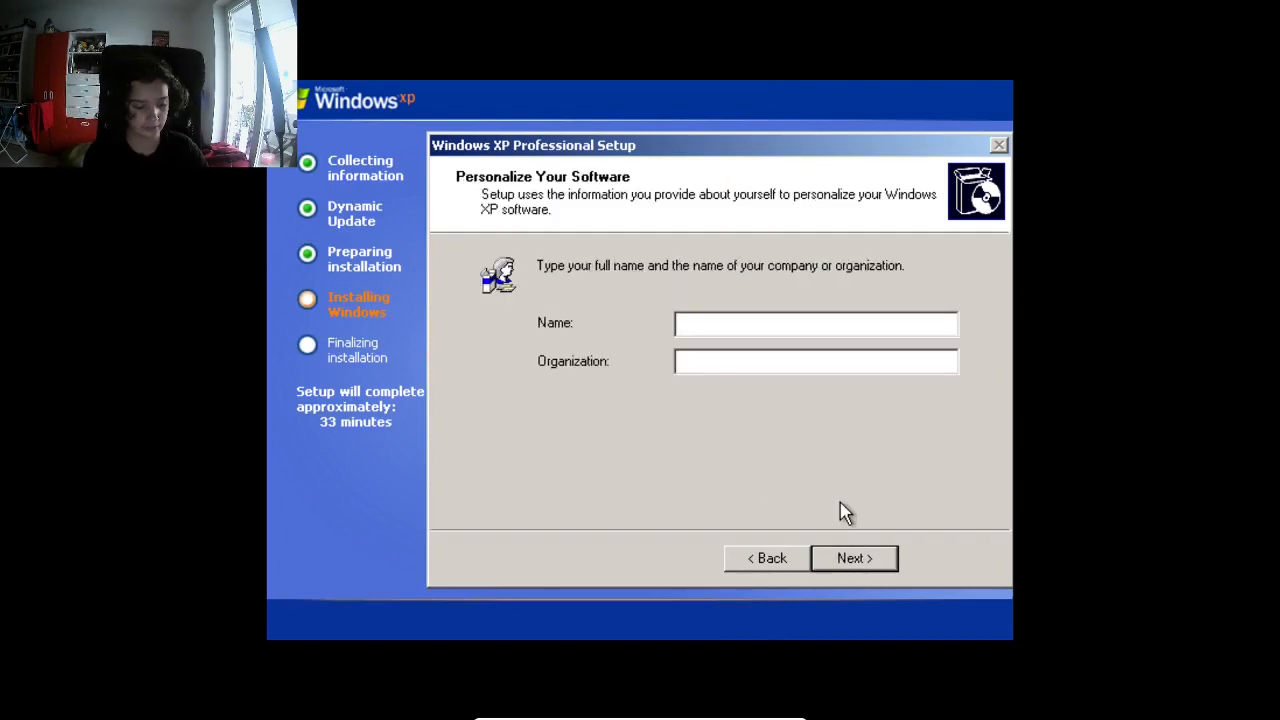
{"action": "type", "text": "Maksime"}
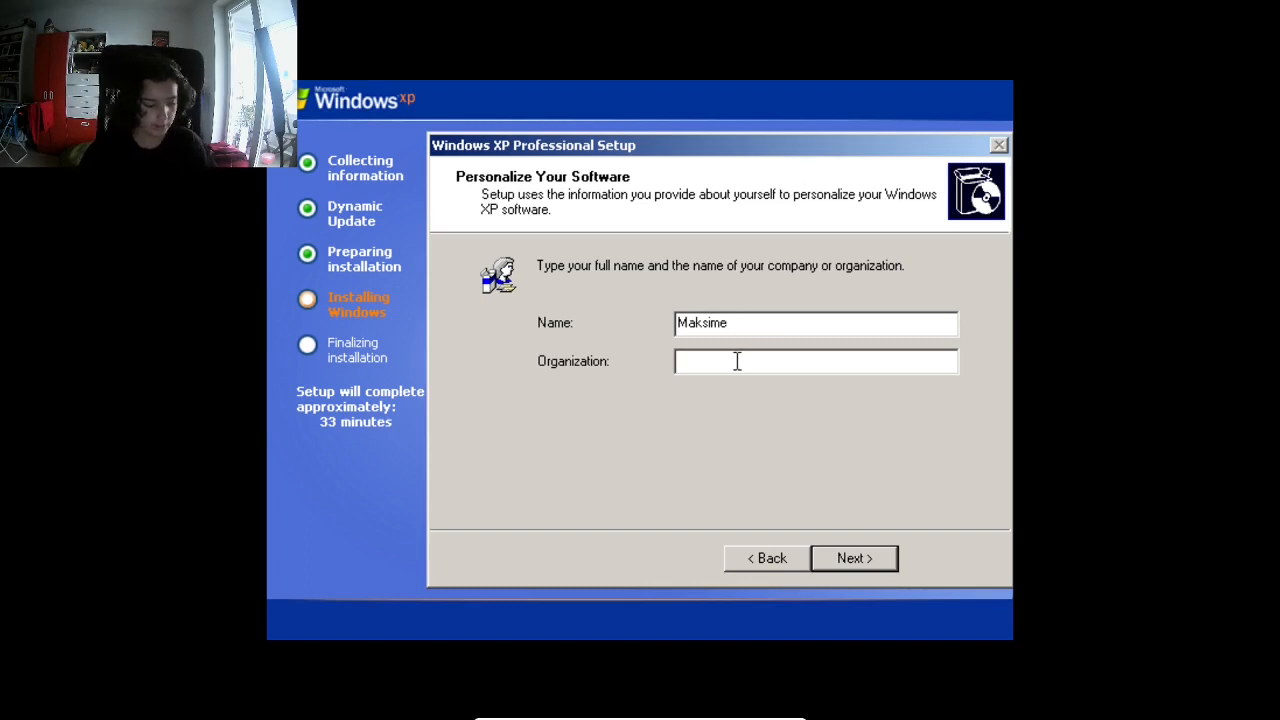
{"action": "type", "text": "Zoutube"}
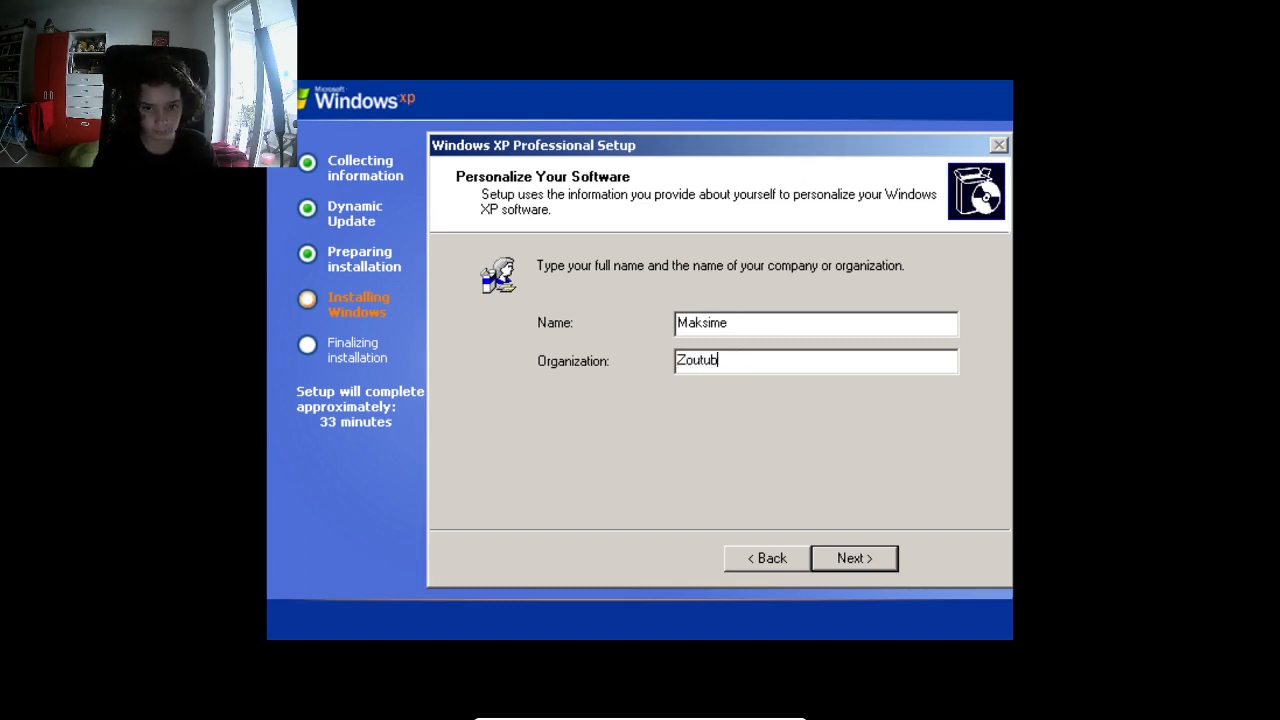
{"action": "key", "text": "BackSpace"}
{"action": "key", "text": "BackSpace"}
{"action": "key", "text": "BackSpace"}
{"action": "key", "text": "BackSpace"}
{"action": "key", "text": "BackSpace"}
{"action": "key", "text": "BackSpace"}
{"action": "key", "text": "BackSpace"}
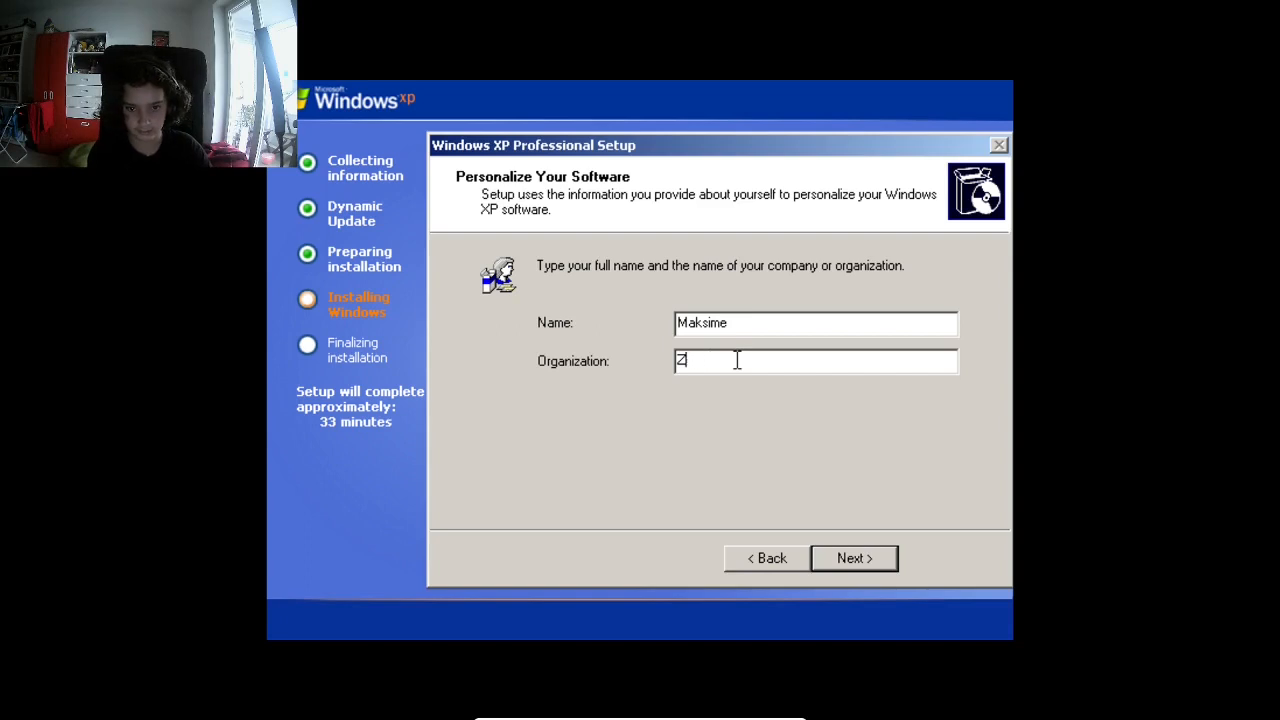
{"action": "type", "text": "You"}
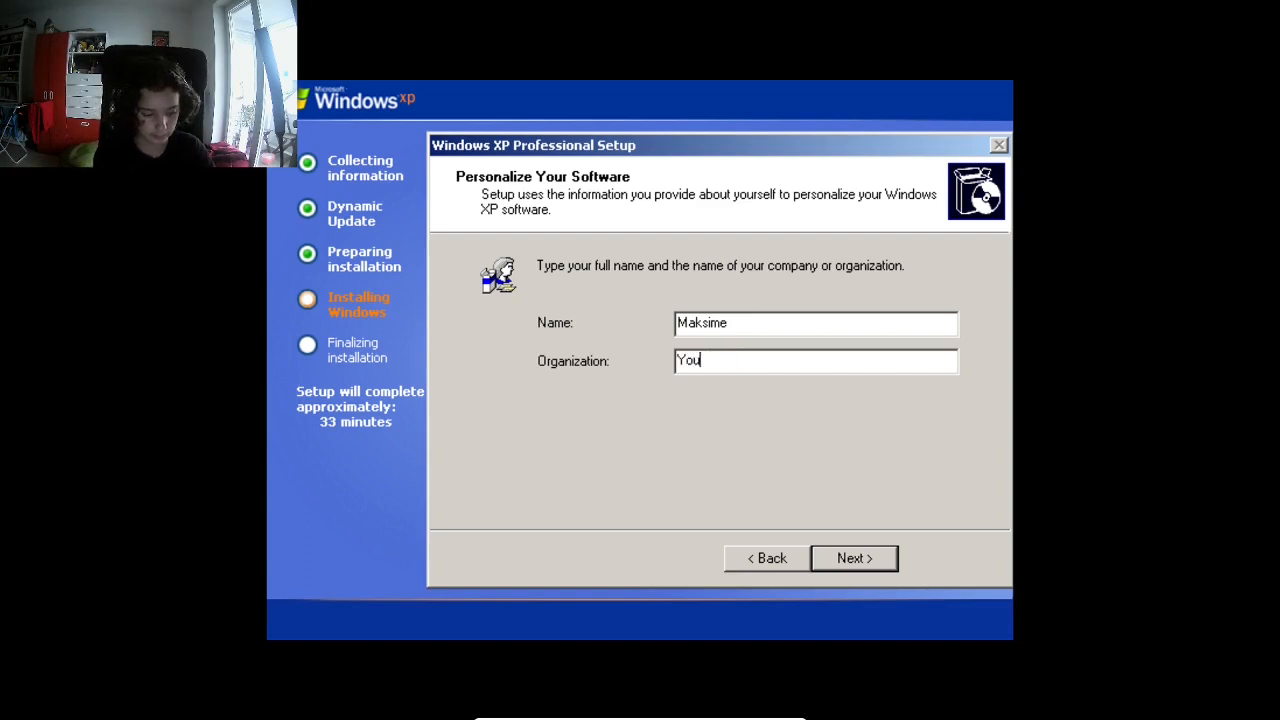
{"action": "type", "text": "tube"}
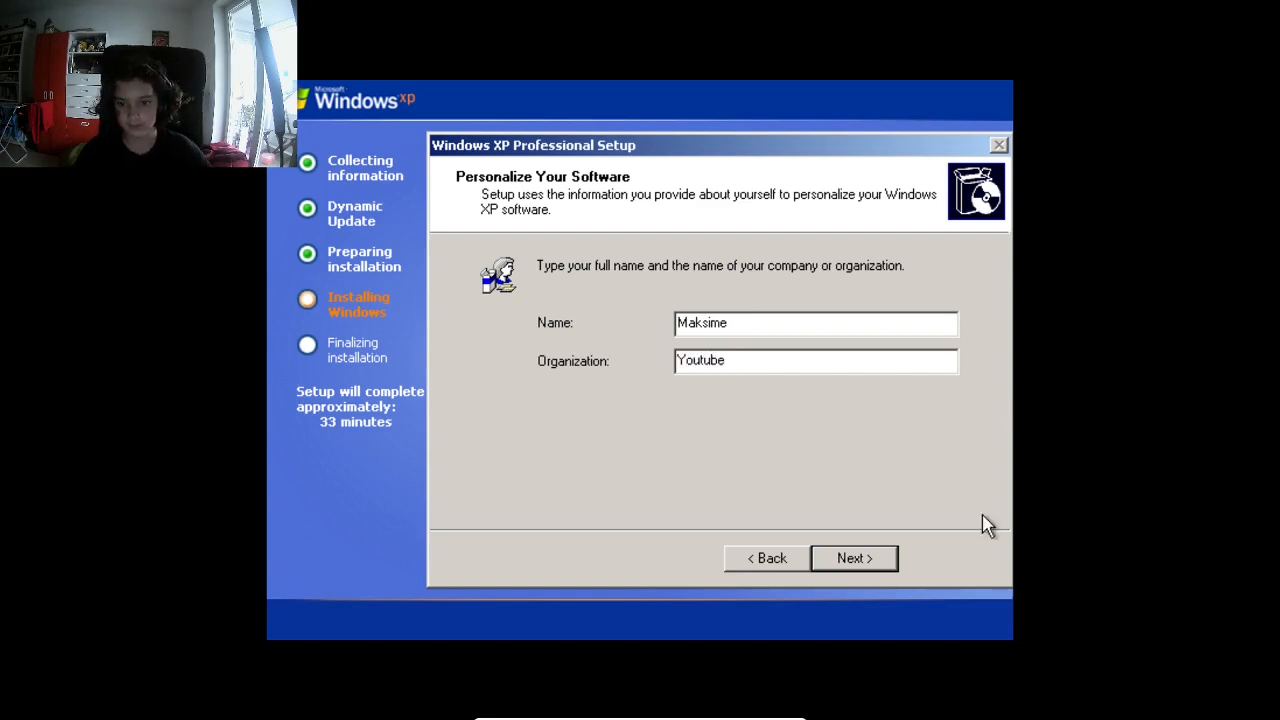
{"action": "left_click", "coordinate": [868, 566]}
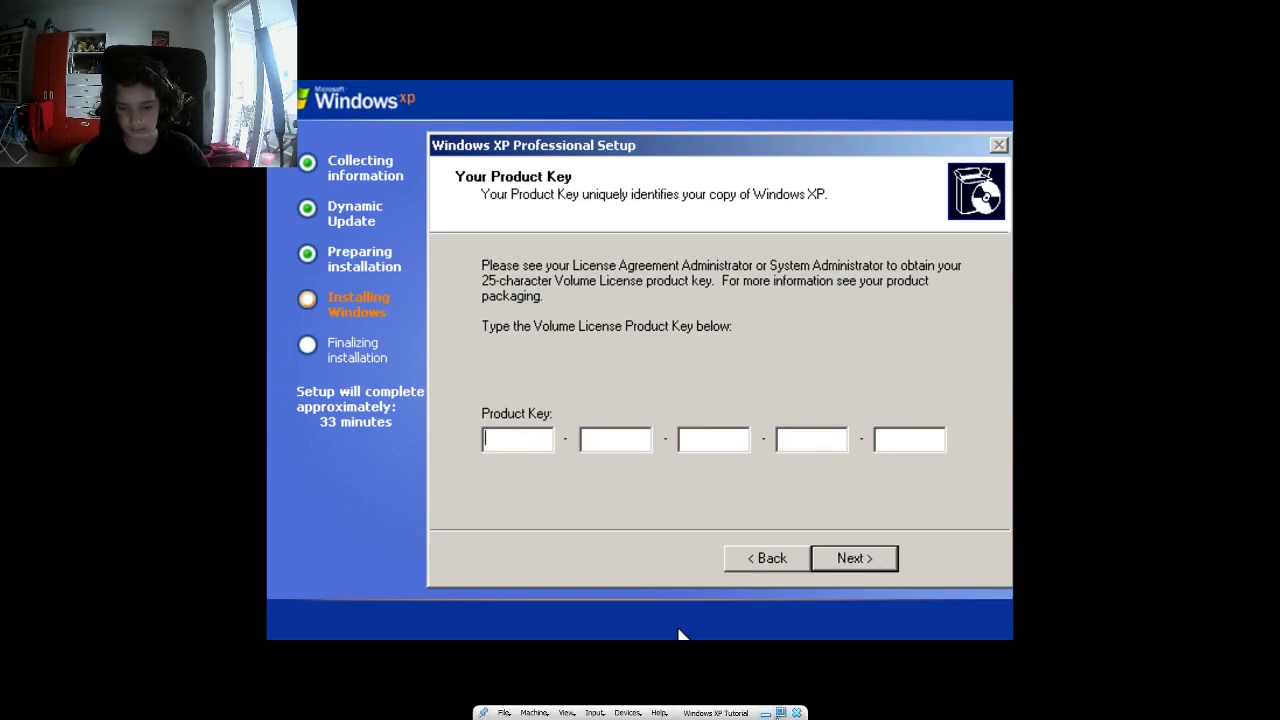
- Exit full-screen, minimize the host windows, and move the VM window centre-right
{"action": "key", "text": "ctrl+f"}
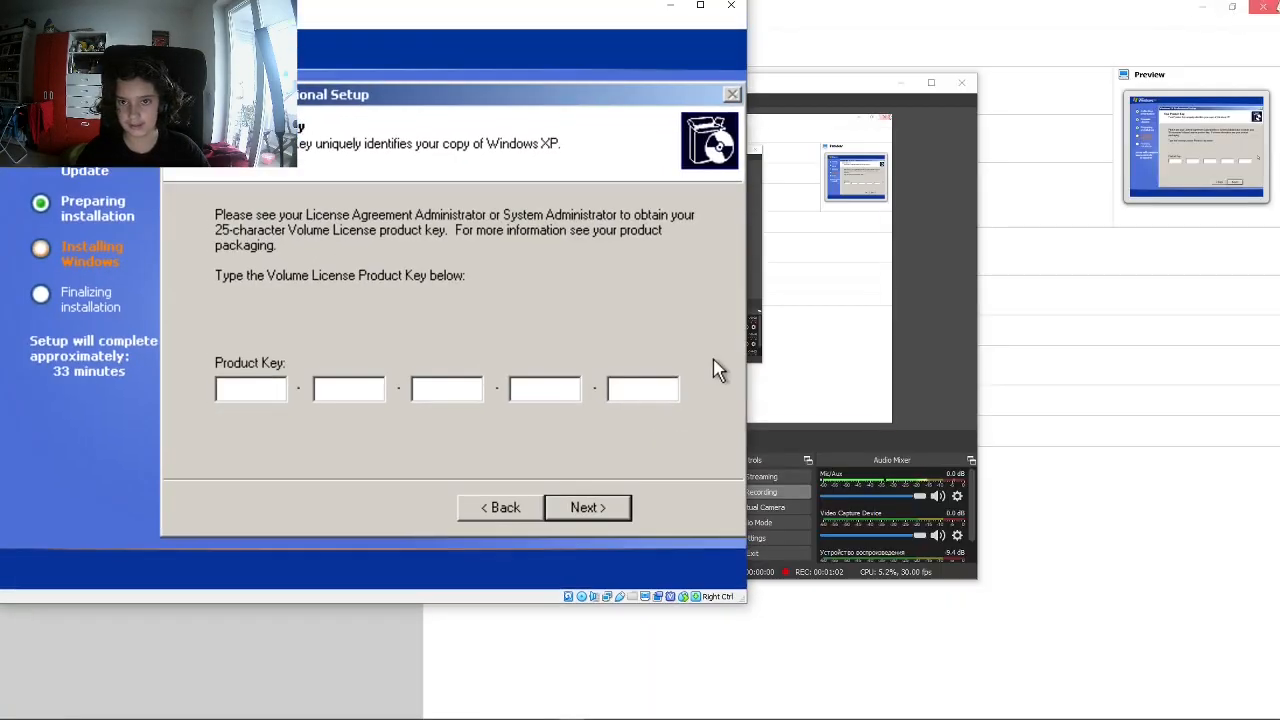
{"action": "left_click", "coordinate": [1204, 7]}
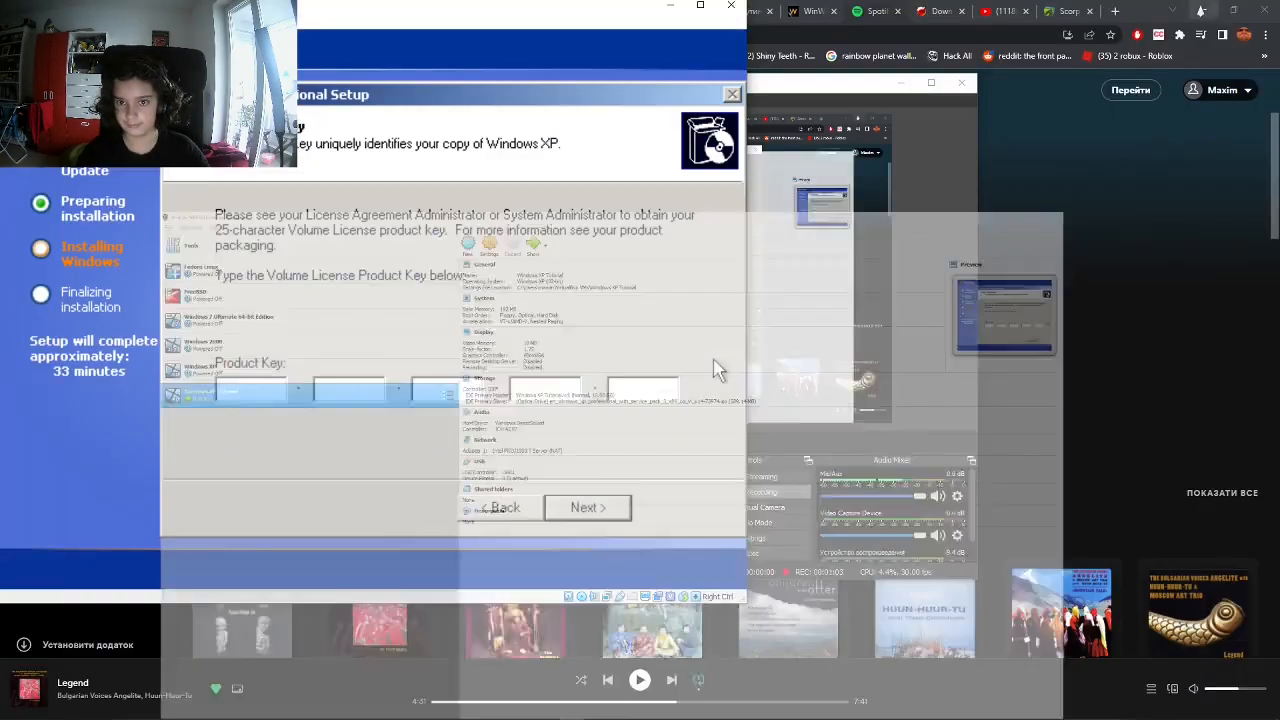
{"action": "left_click", "coordinate": [1226, 8]}
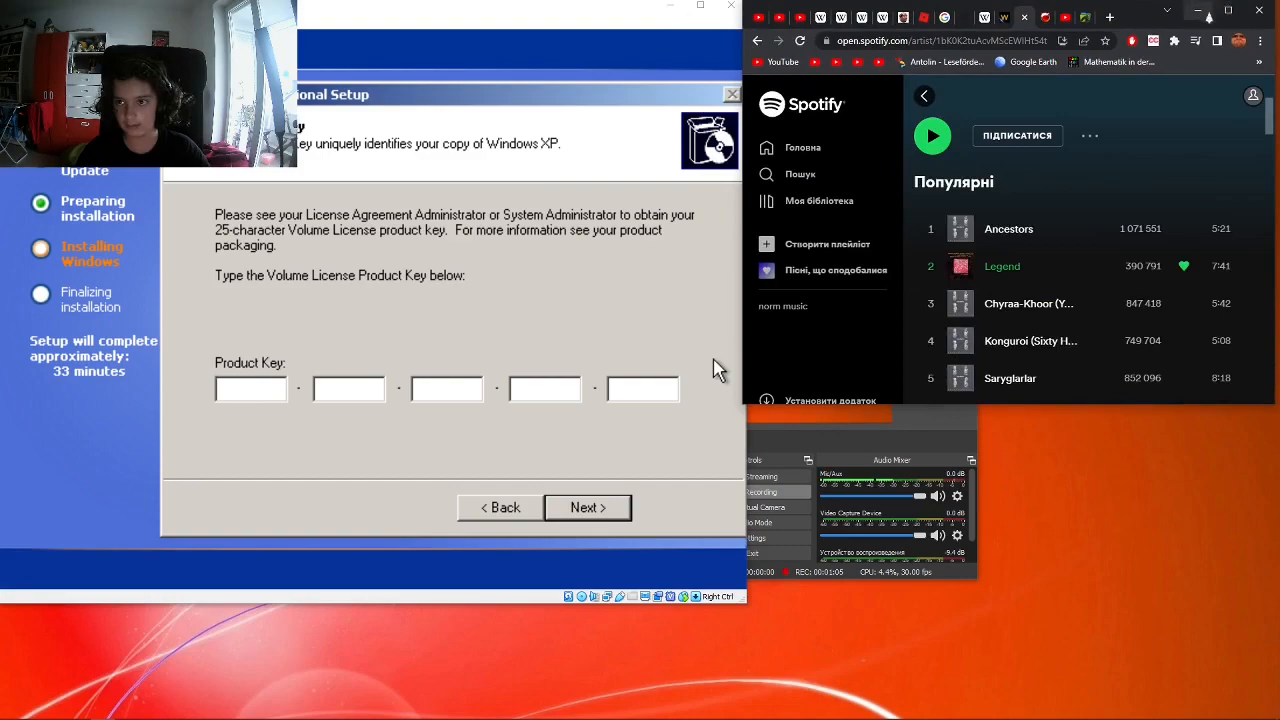
{"action": "left_click", "coordinate": [1226, 8]}
{"action": "left_click", "coordinate": [1212, 18]}
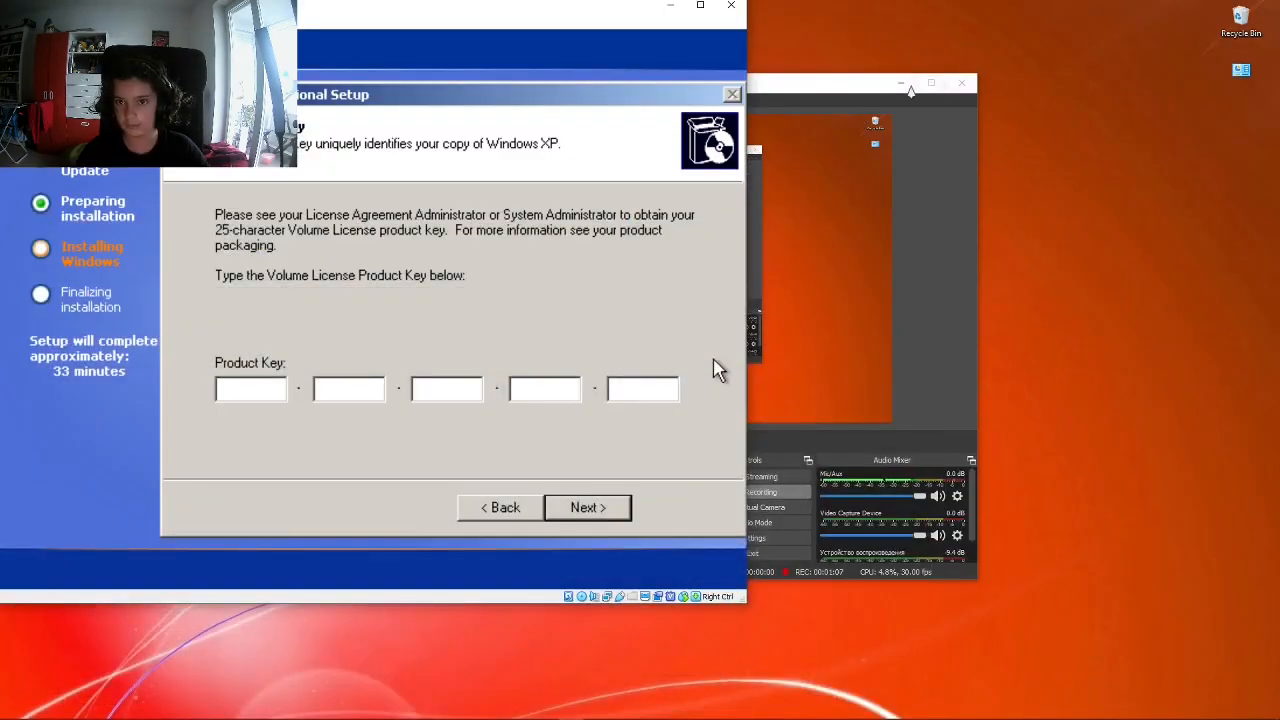
{"action": "left_click", "coordinate": [901, 82]}
{"action": "left_click_drag", "start_coordinate": [500, 9], "coordinate": [985, 113]}
- Bring the VM window in front of Notepad and enter the XP product key into the five boxes
{"action": "left_click", "coordinate": [572, 719]}
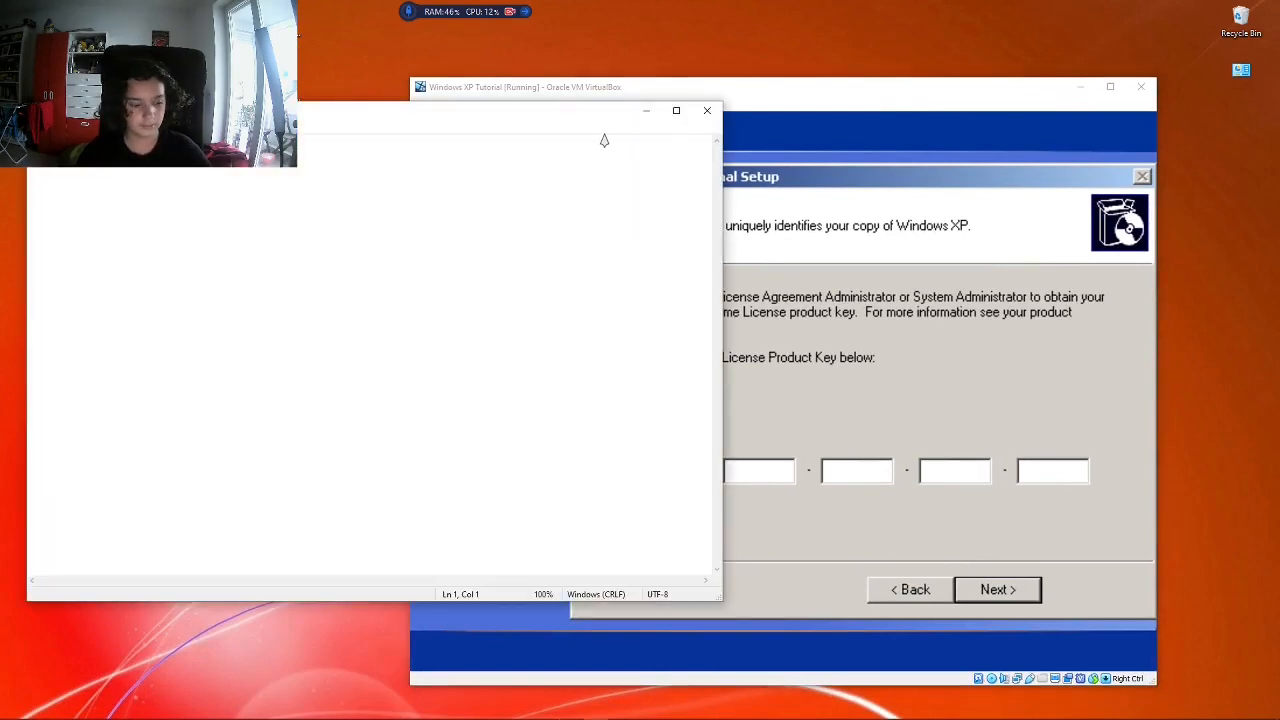
{"action": "left_click", "coordinate": [706, 111]}
{"action": "mouse_move", "coordinate": [324, 708]}
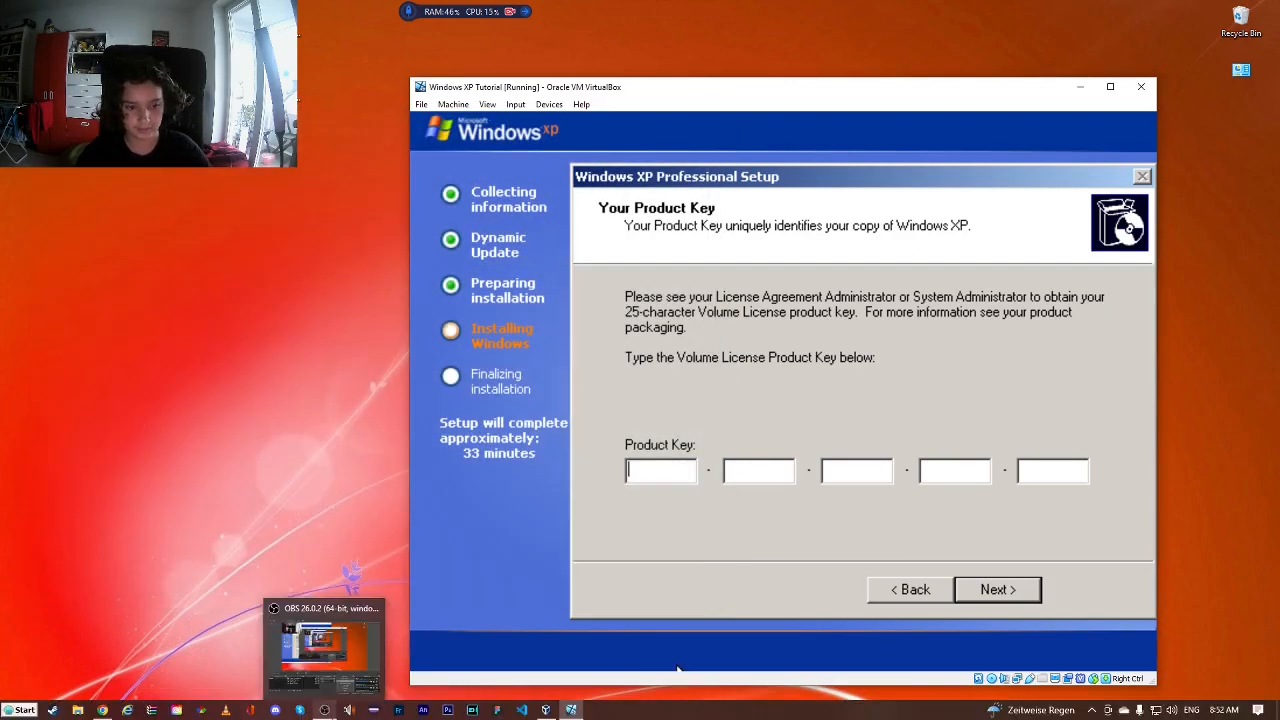
{"action": "left_click", "coordinate": [325, 650]}
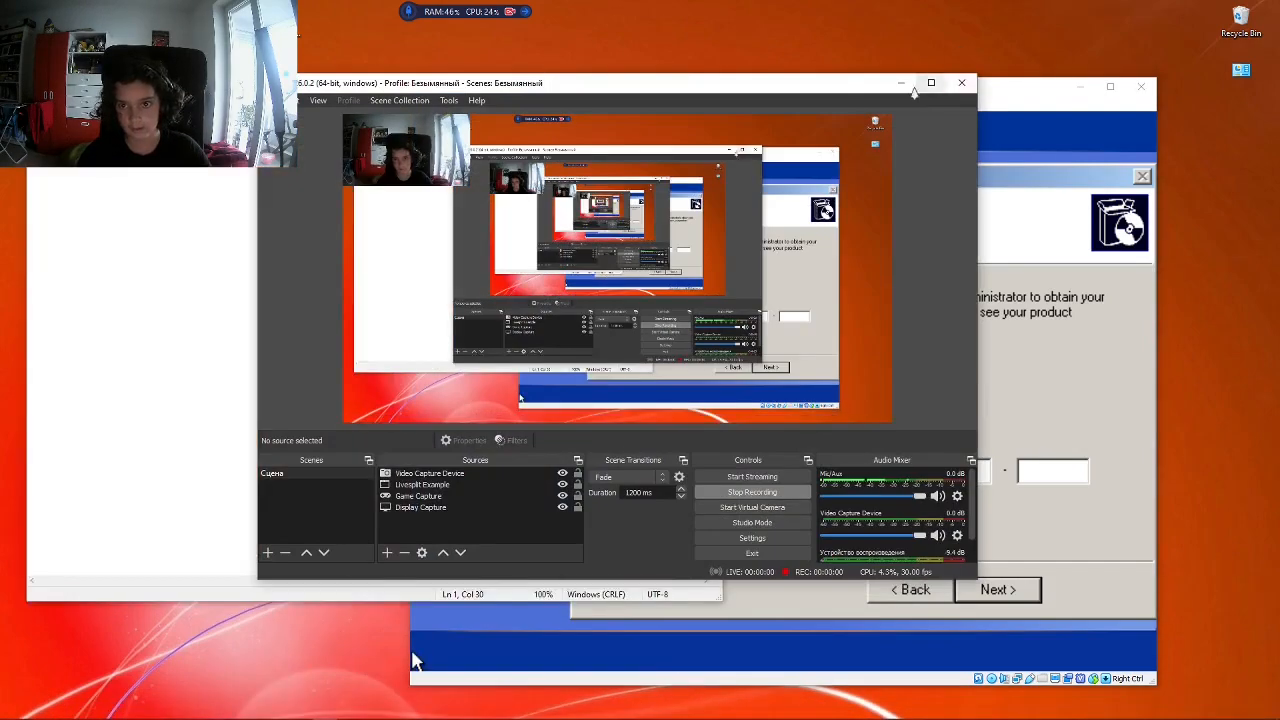
{"action": "left_click", "coordinate": [897, 84]}
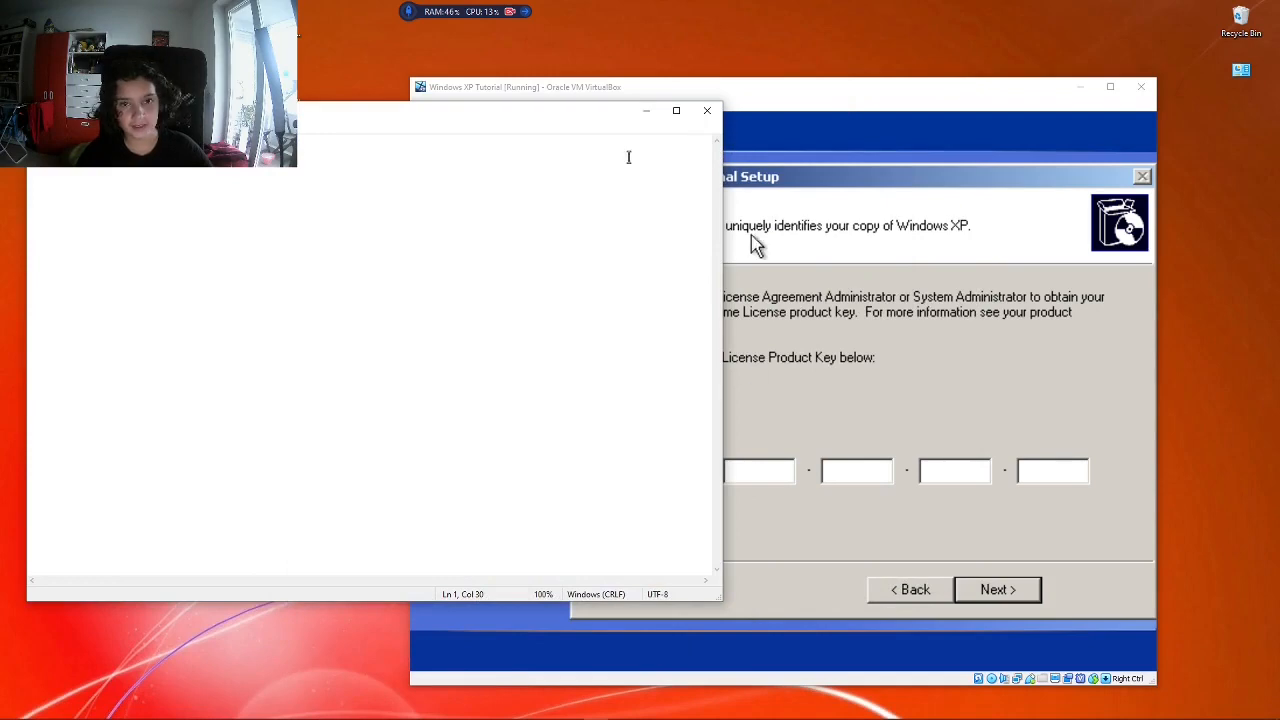
{"action": "left_click_drag", "start_coordinate": [943, 110], "coordinate": [1046, 90]}
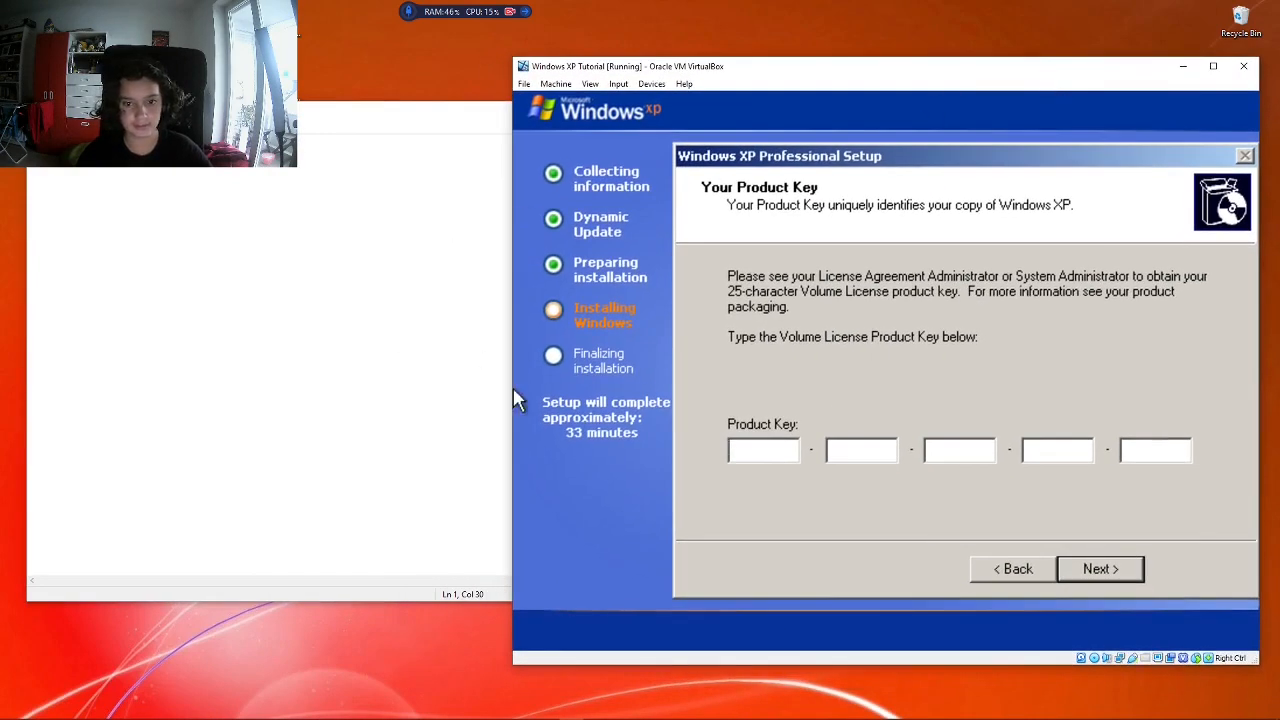
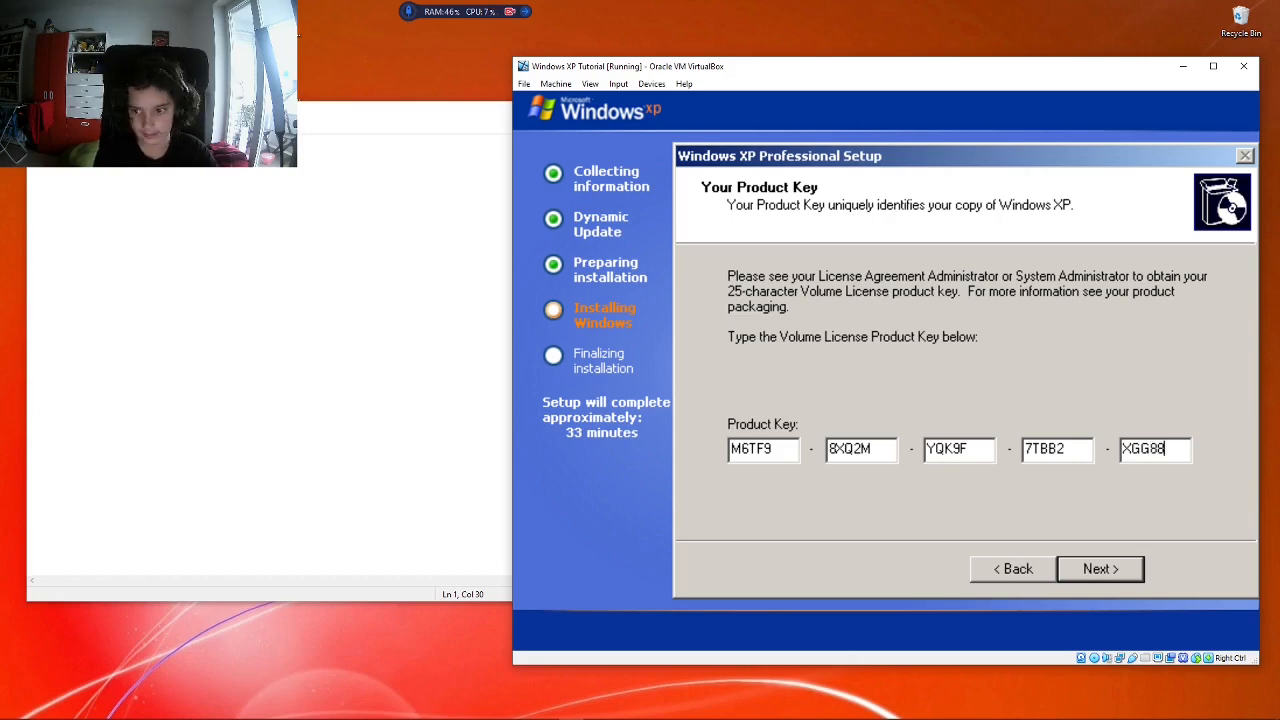
{"action": "left_click", "coordinate": [1100, 567]}
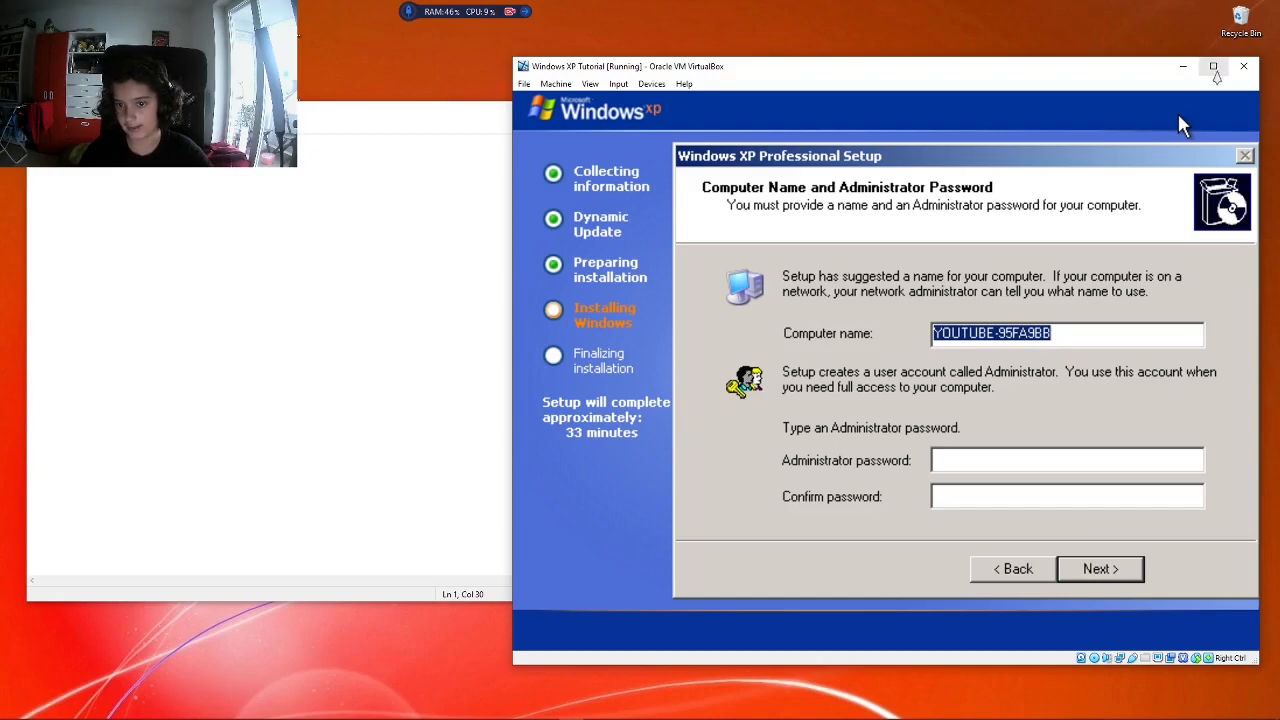
- Maximize the VirtualBox window and switch the VM to full-screen
{"action": "left_click", "coordinate": [1213, 66]}
{"action": "left_click", "coordinate": [80, 28]}
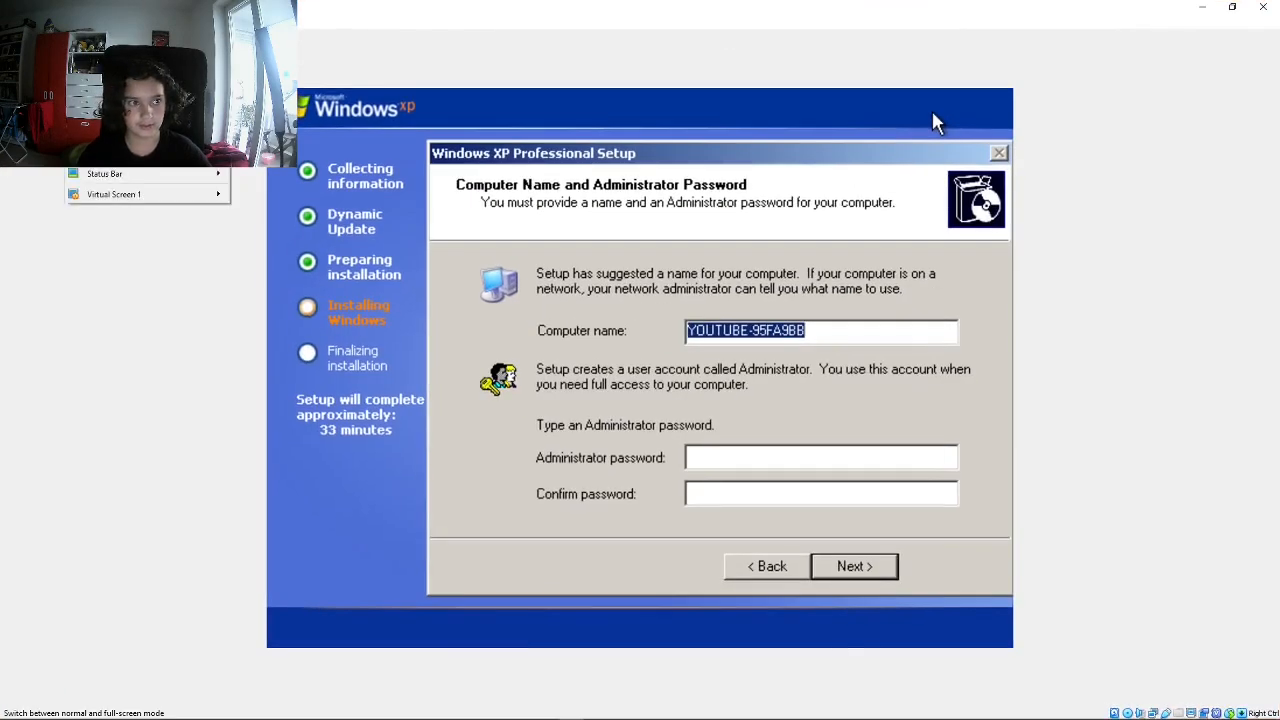
{"action": "left_click", "coordinate": [120, 43]}
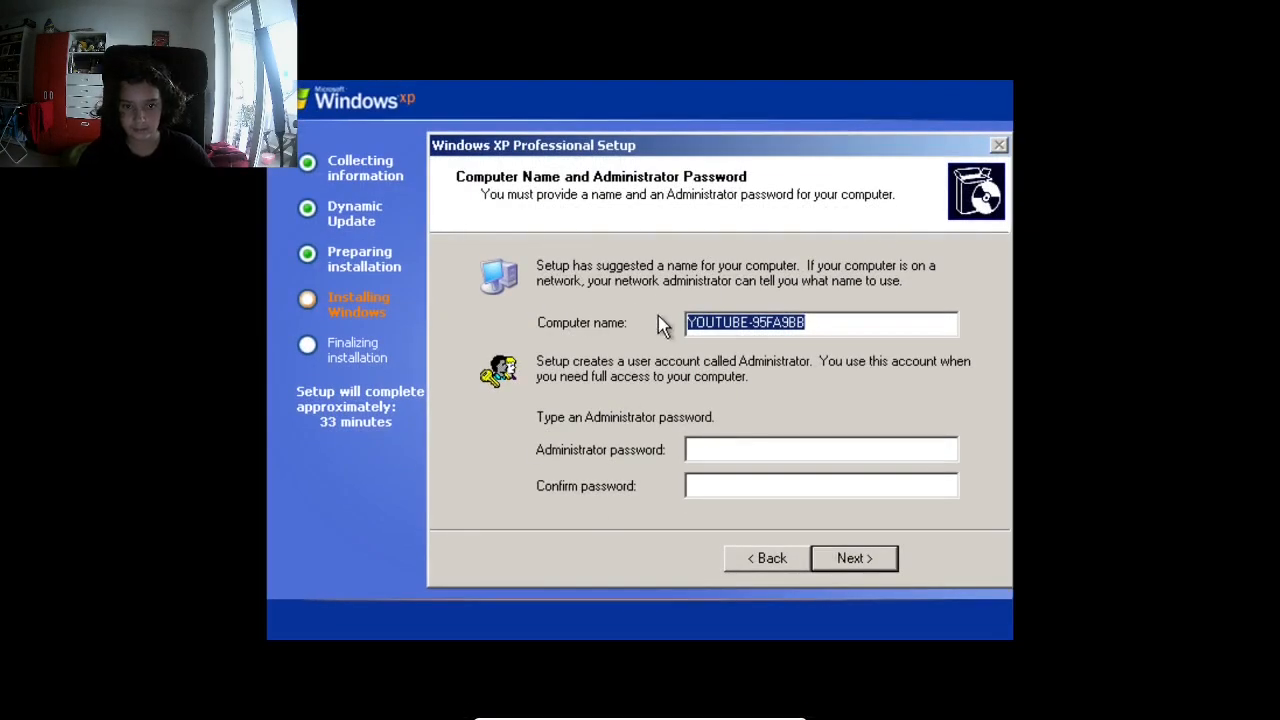
- Replace the suggested computer name with XP-TUTORIAL, leaving the passwords blank
{"action": "left_click", "coordinate": [810, 326]}
{"action": "left_click_drag", "start_coordinate": [810, 326], "coordinate": [655, 340]}
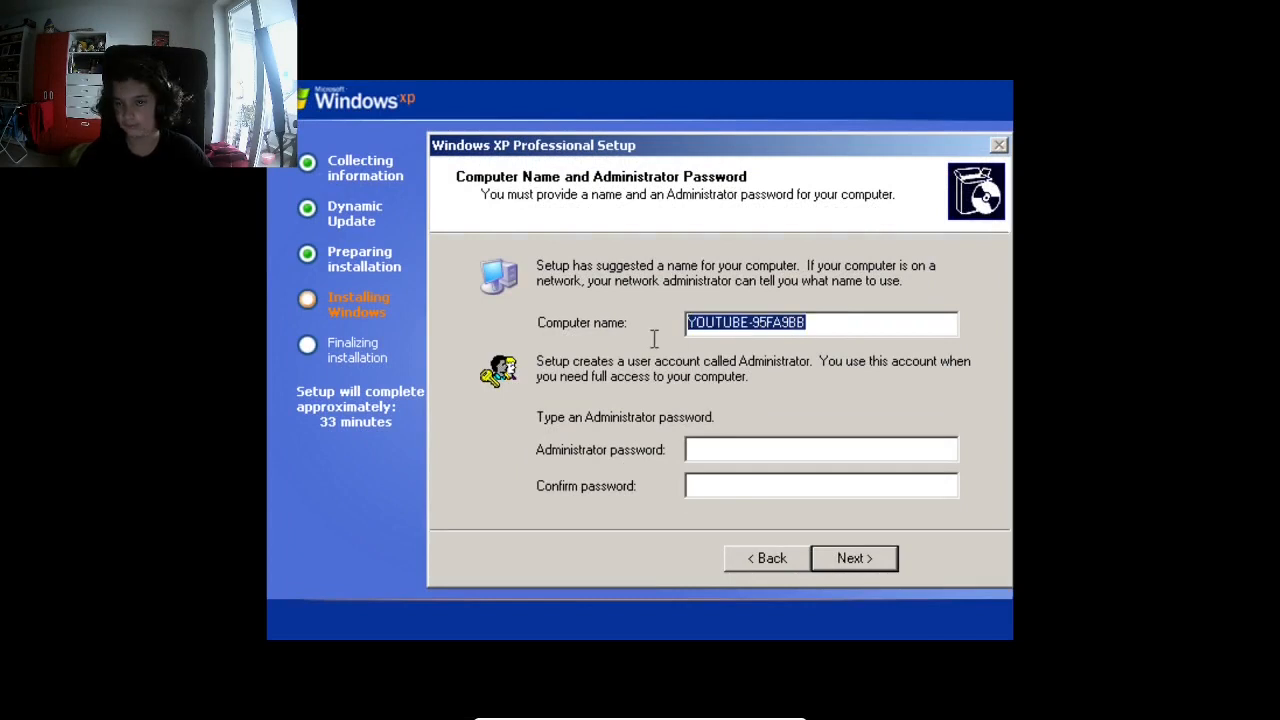
{"action": "key", "text": "BackSpace"}
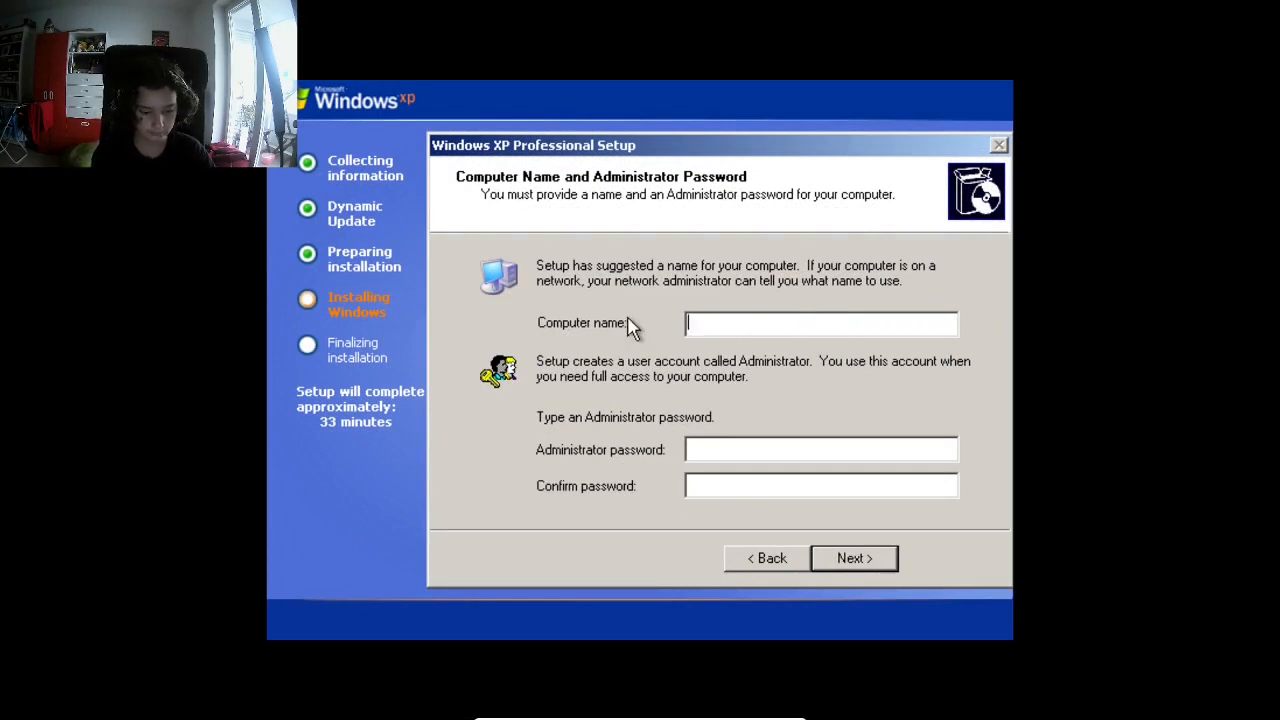
{"action": "type", "text": "XP"}
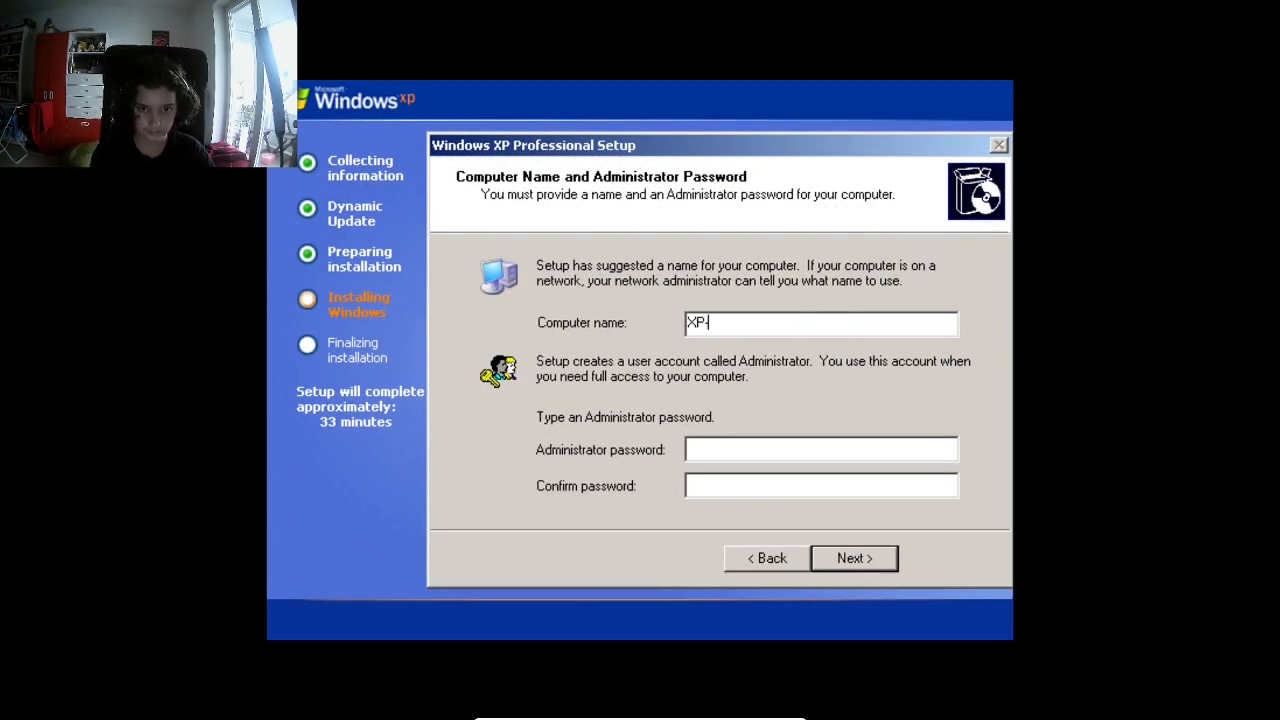
{"action": "type", "text": "-MODEE"}
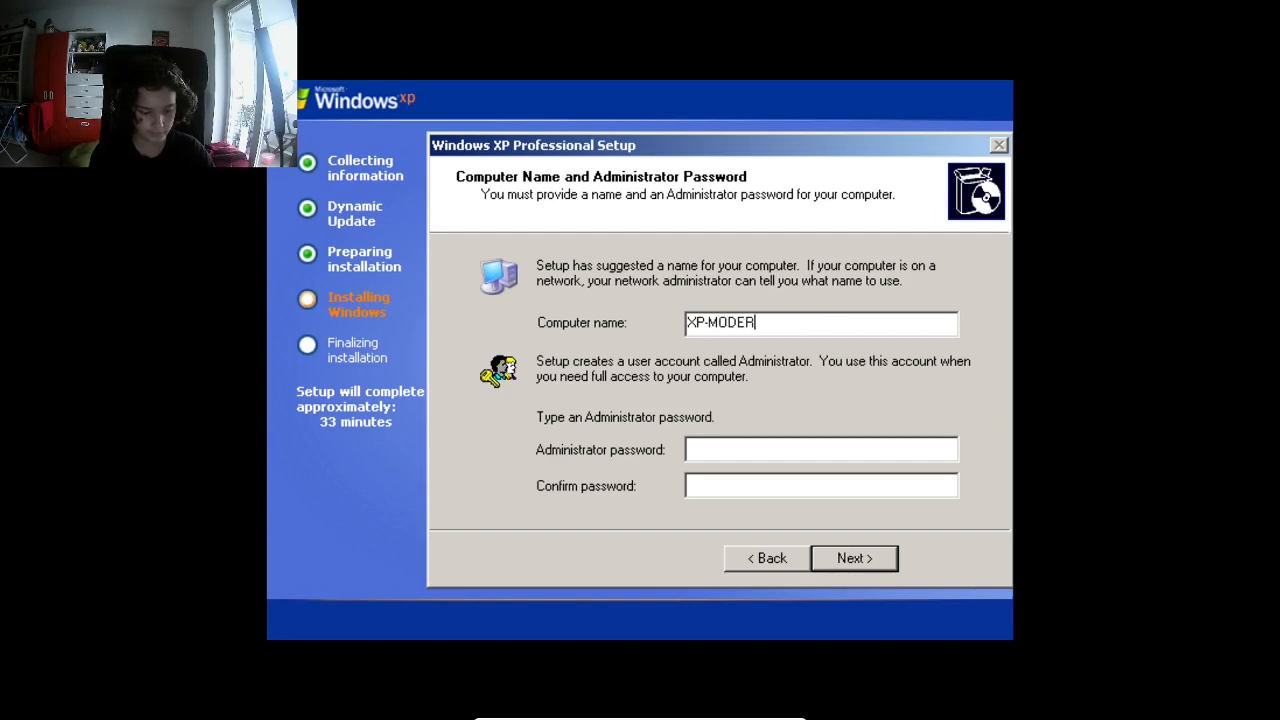
{"action": "key", "text": "BackSpace"}
{"action": "key", "text": "BackSpace"}
{"action": "key", "text": "BackSpace"}
{"action": "key", "text": "BackSpace"}
{"action": "key", "text": "BackSpace"}
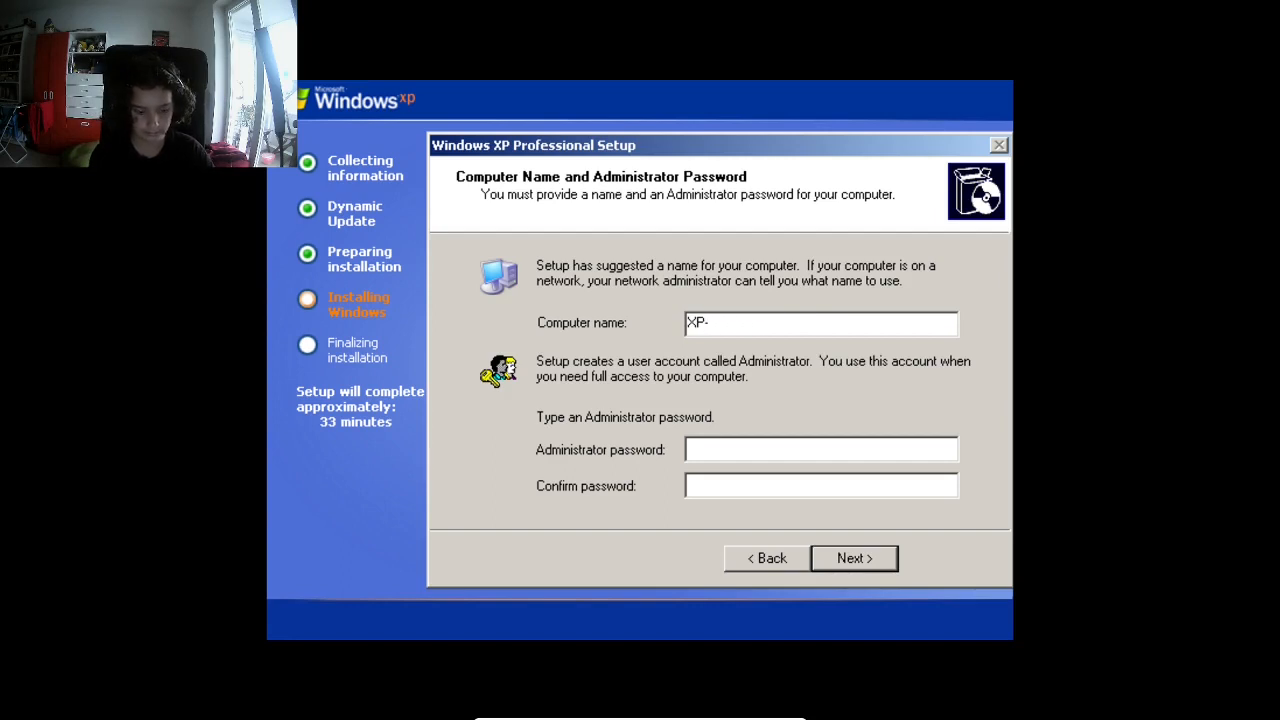
{"action": "type", "text": "TUTORIAL"}
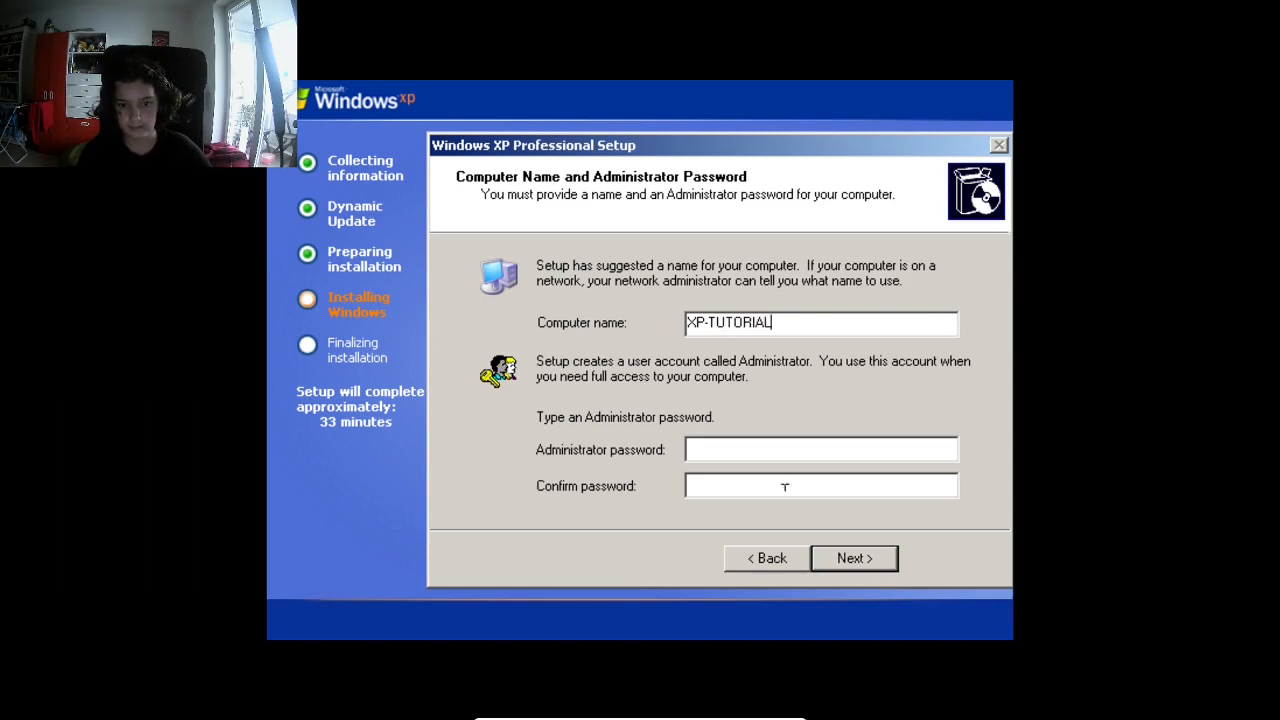
{"action": "left_click", "coordinate": [880, 566]}
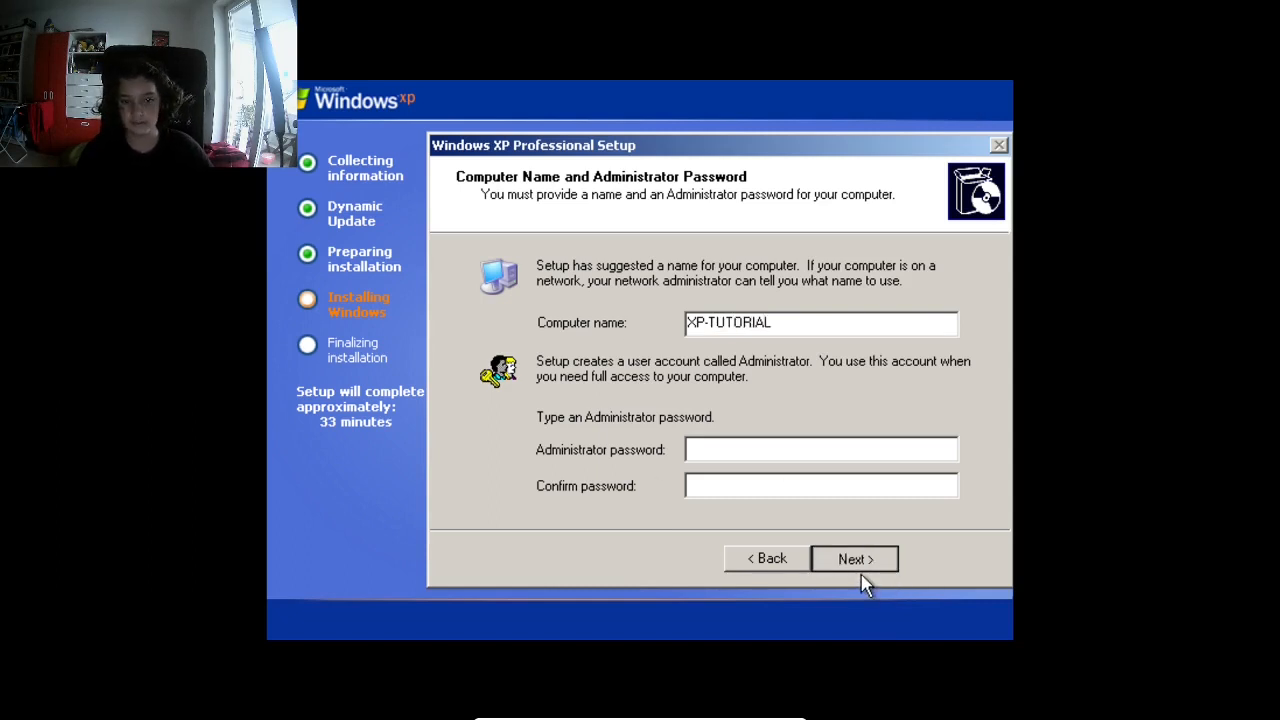
{"action": "left_click", "coordinate": [862, 572]}
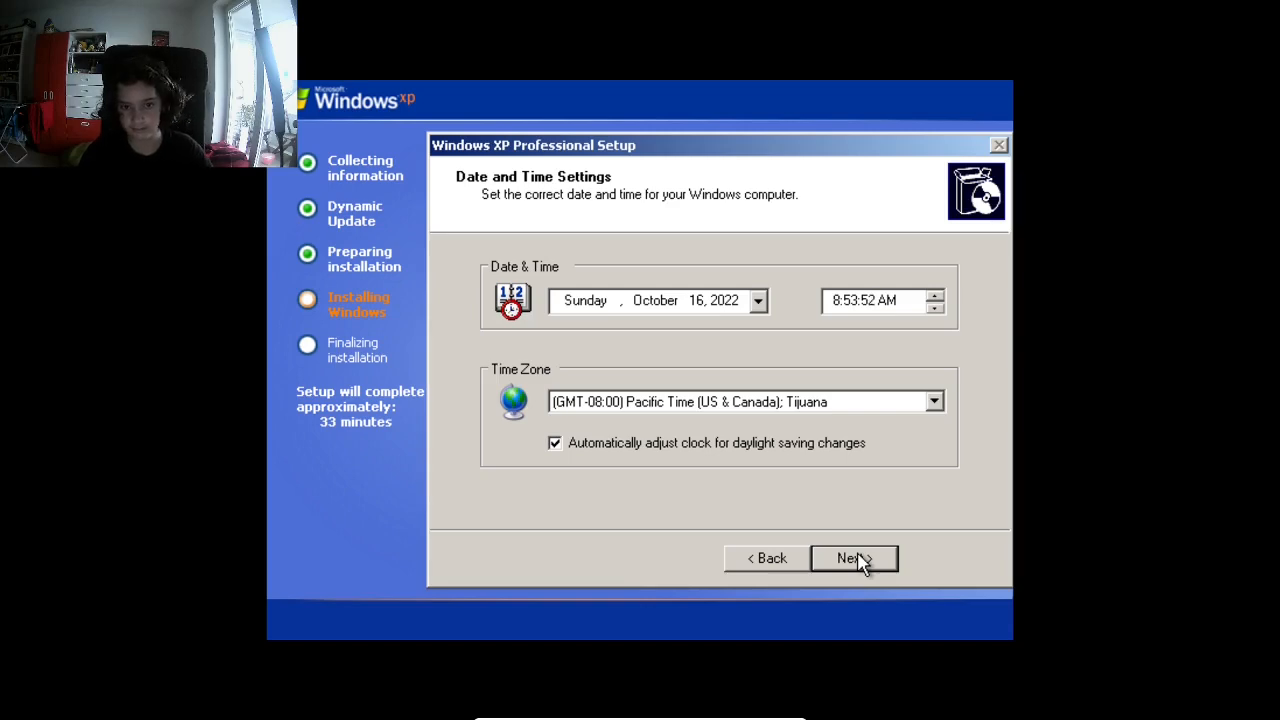
- Choose the (GMT+03:00) Moscow, St. Petersburg, Volgograd time zone and continue
{"action": "left_click", "coordinate": [900, 405]}
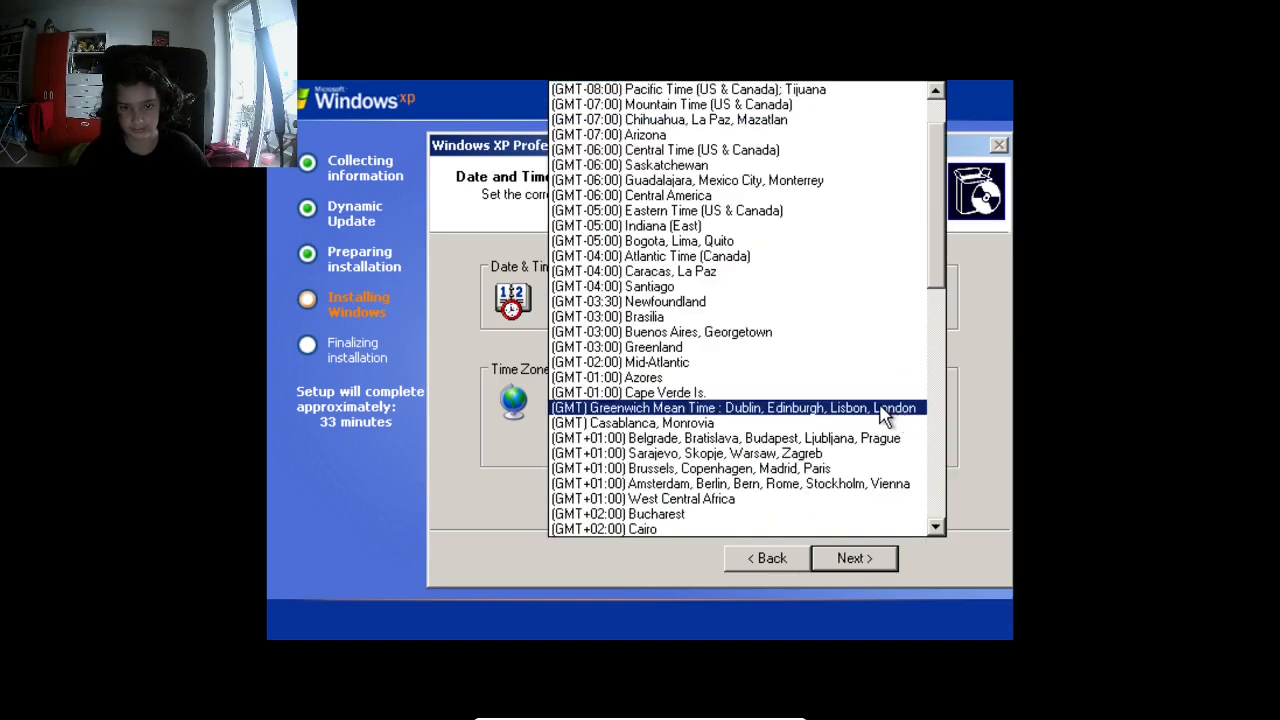
{"action": "scroll", "coordinate": [872, 425], "scroll_direction": "down", "scroll_amount": 2}
{"action": "scroll", "coordinate": [870, 424], "scroll_direction": "down", "scroll_amount": 2}
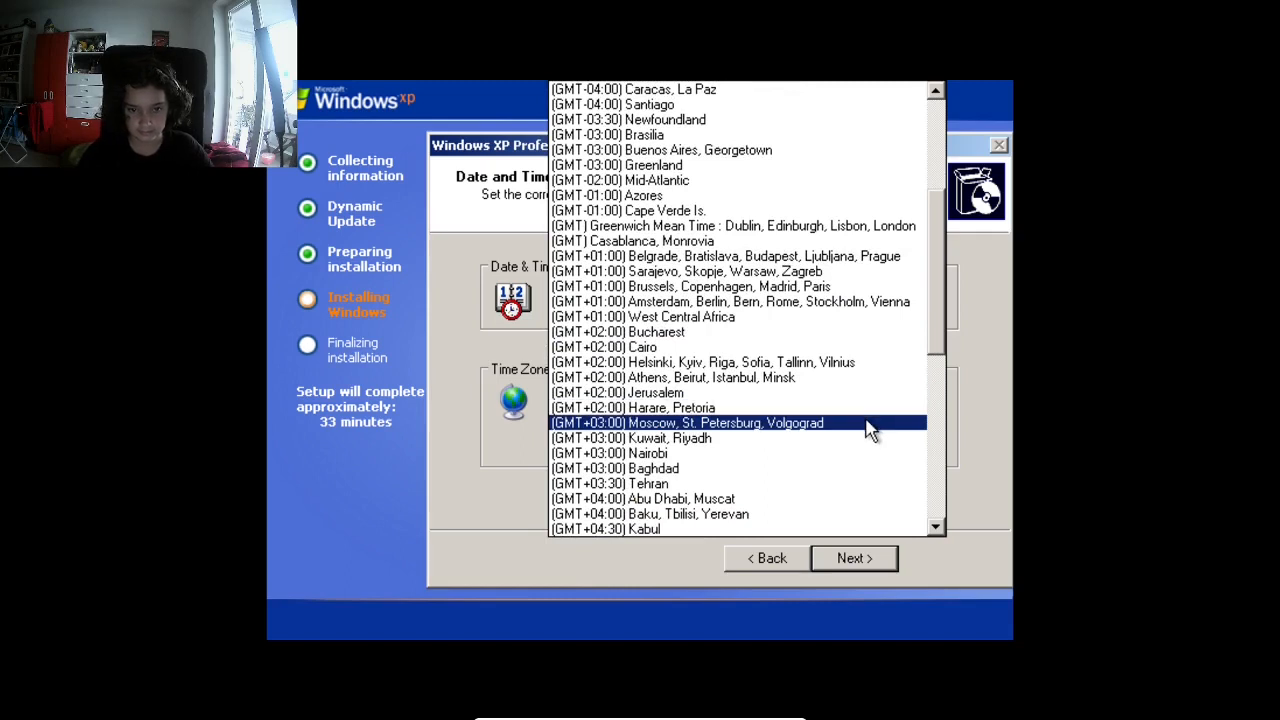
{"action": "left_click", "coordinate": [870, 424]}
{"action": "left_click", "coordinate": [870, 560]}
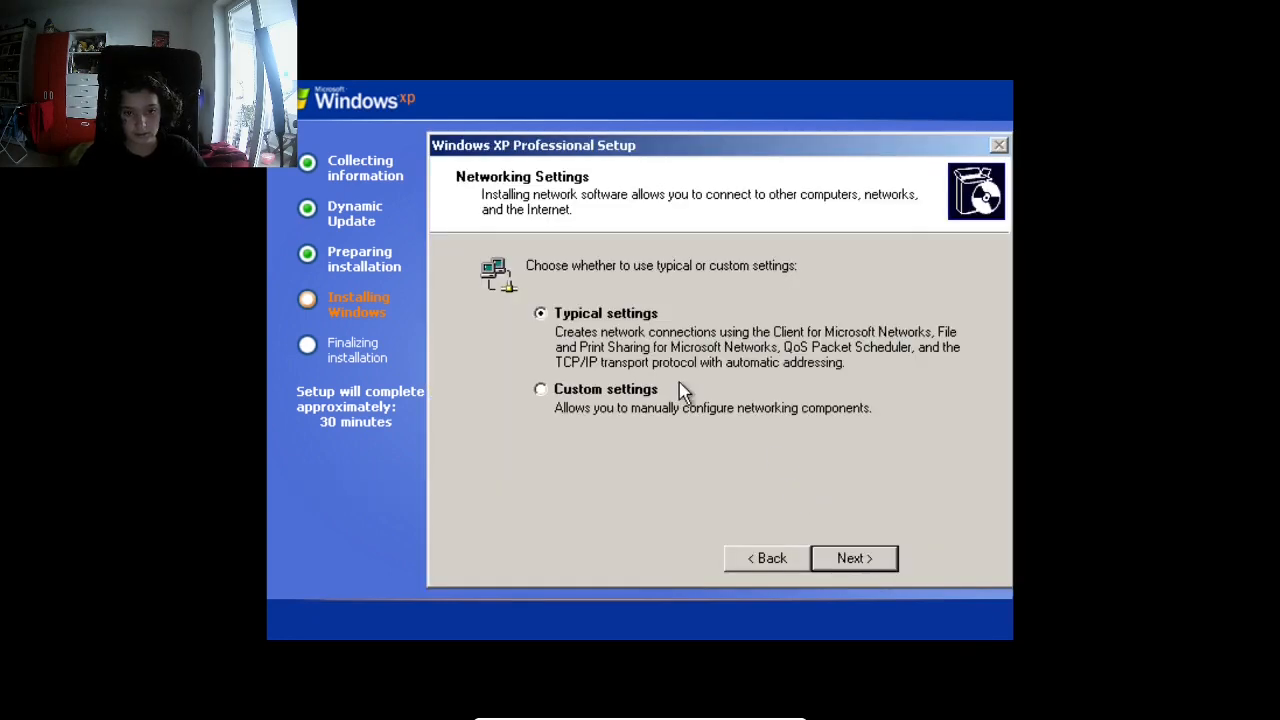
- Accept Typical networking settings and keep WORKGROUP as the workgroup
{"action": "left_click", "coordinate": [879, 558]}
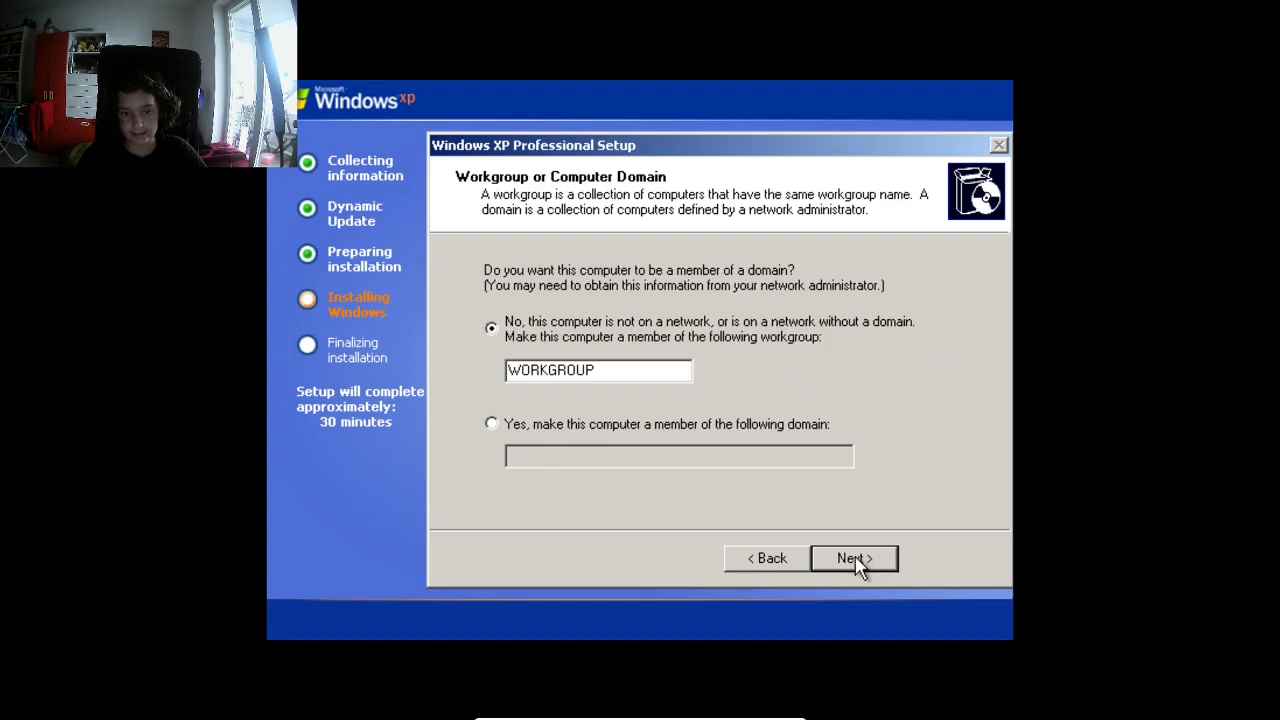
{"action": "left_click", "coordinate": [855, 560]}
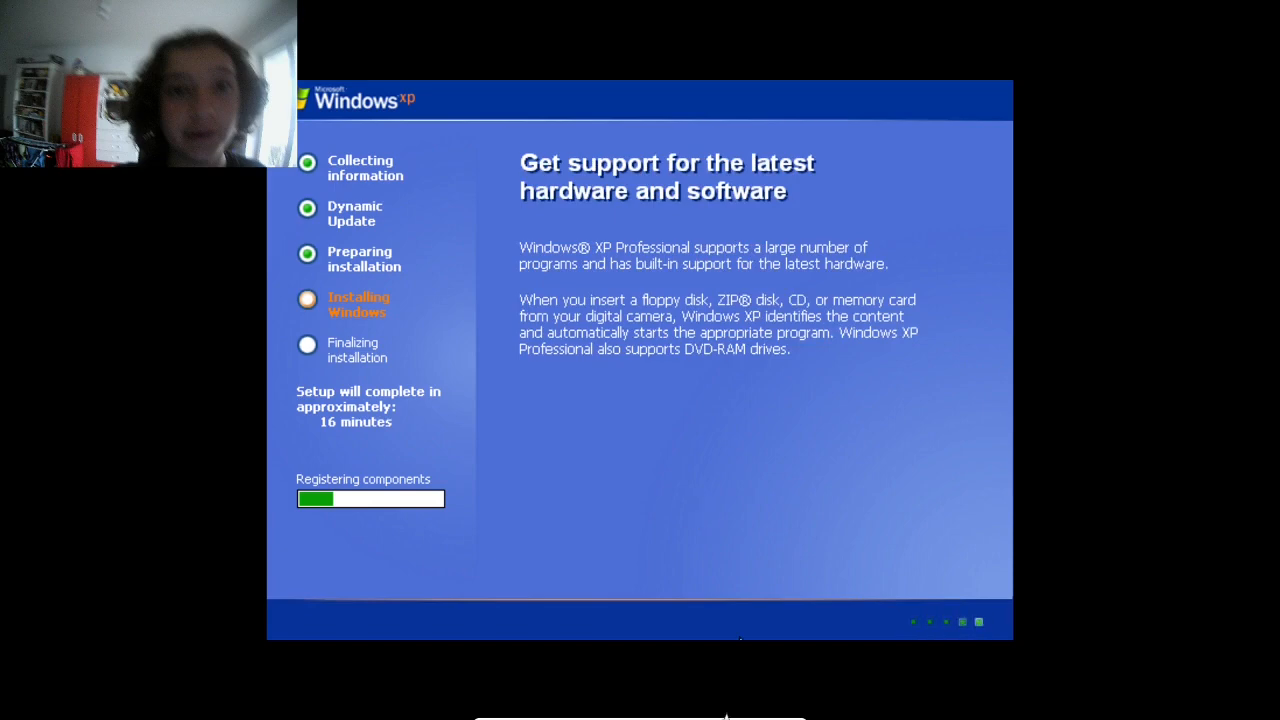
- Exit full-screen, check the OBS recording window, then minimize it back to the VM
{"action": "mouse_move", "coordinate": [737, 716]}
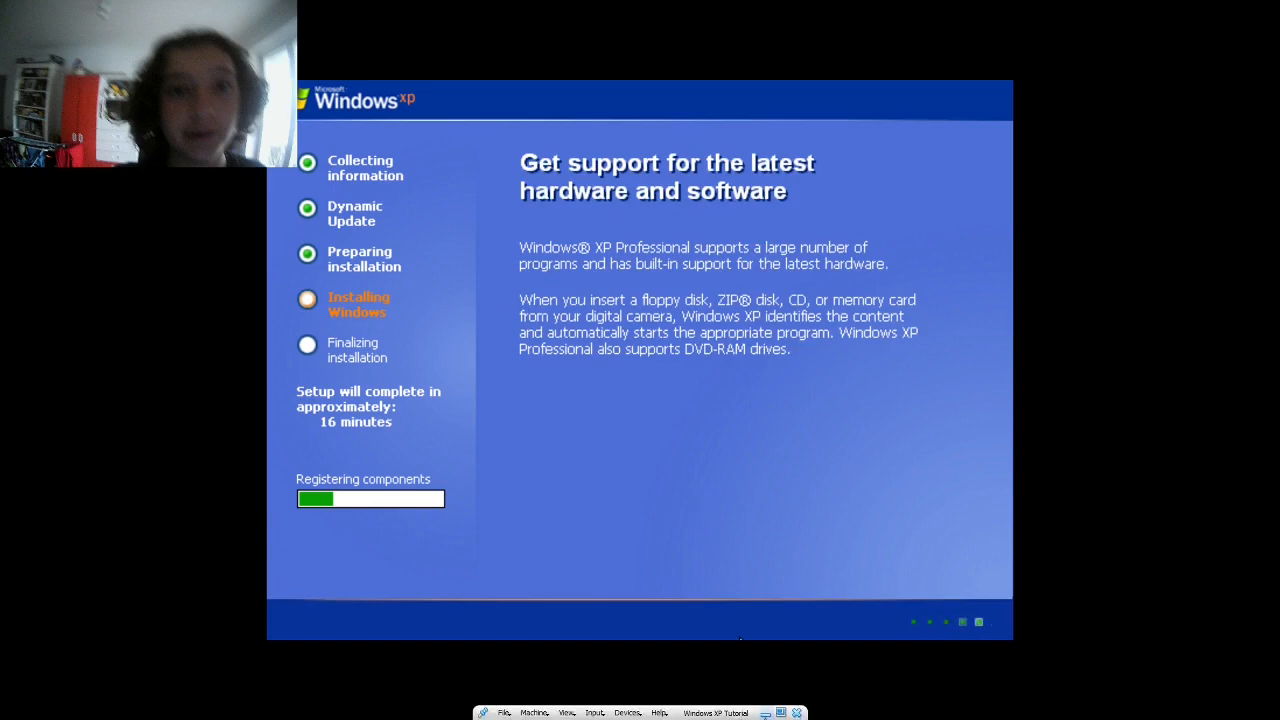
{"action": "left_click", "coordinate": [781, 712]}
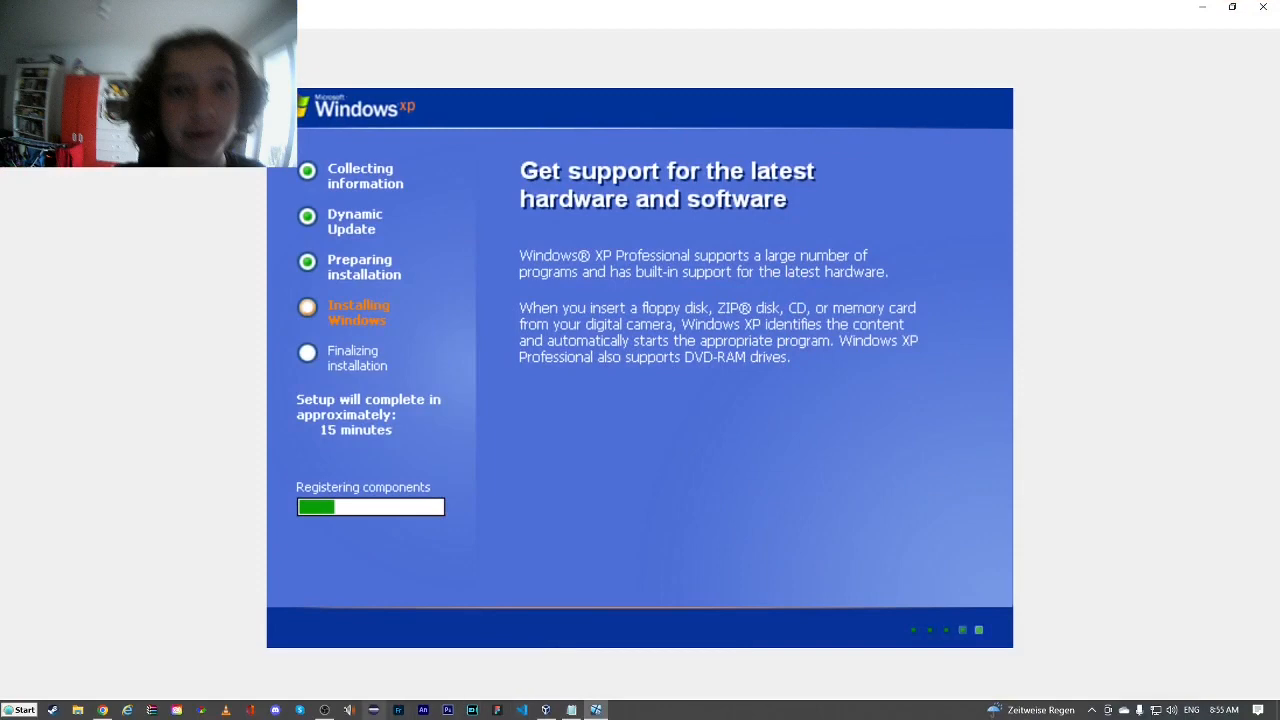
{"action": "mouse_move", "coordinate": [325, 712]}
{"action": "left_click", "coordinate": [324, 650]}
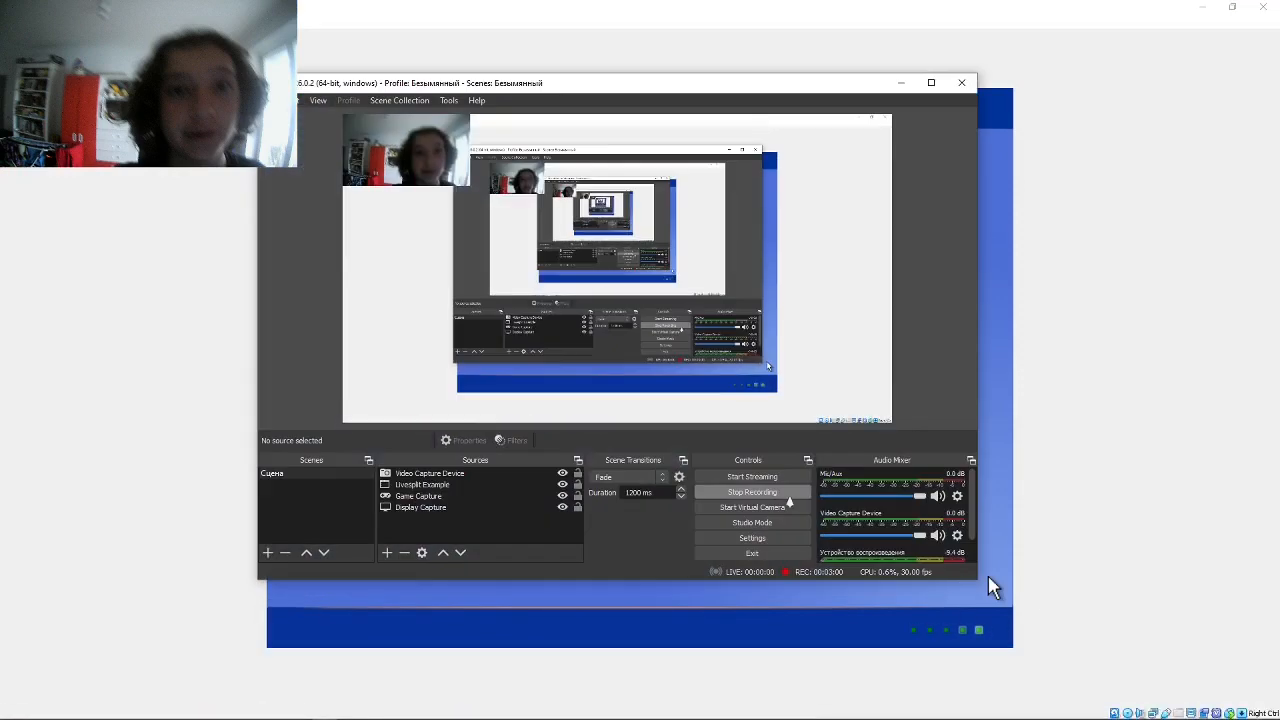
{"action": "left_click", "coordinate": [1150, 444]}
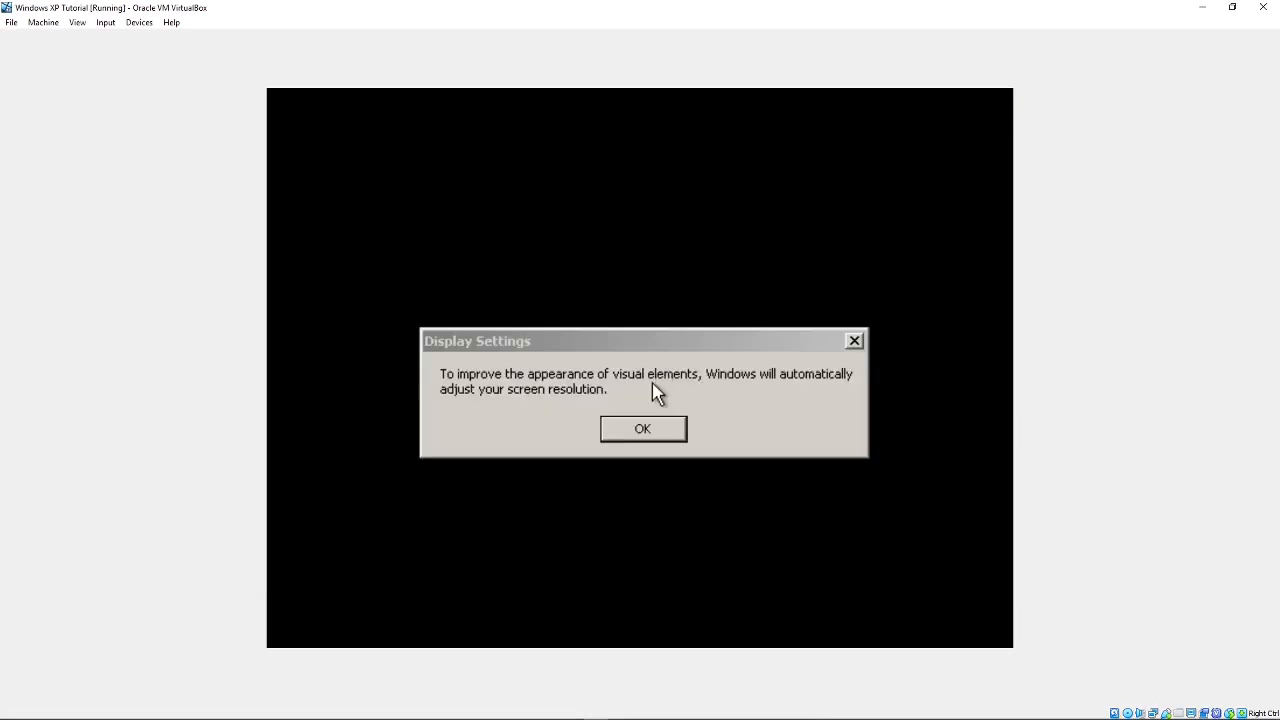
- Accept the automatic resolution change in both prompts and return the VM to full-screen
{"action": "left_click", "coordinate": [646, 423]}
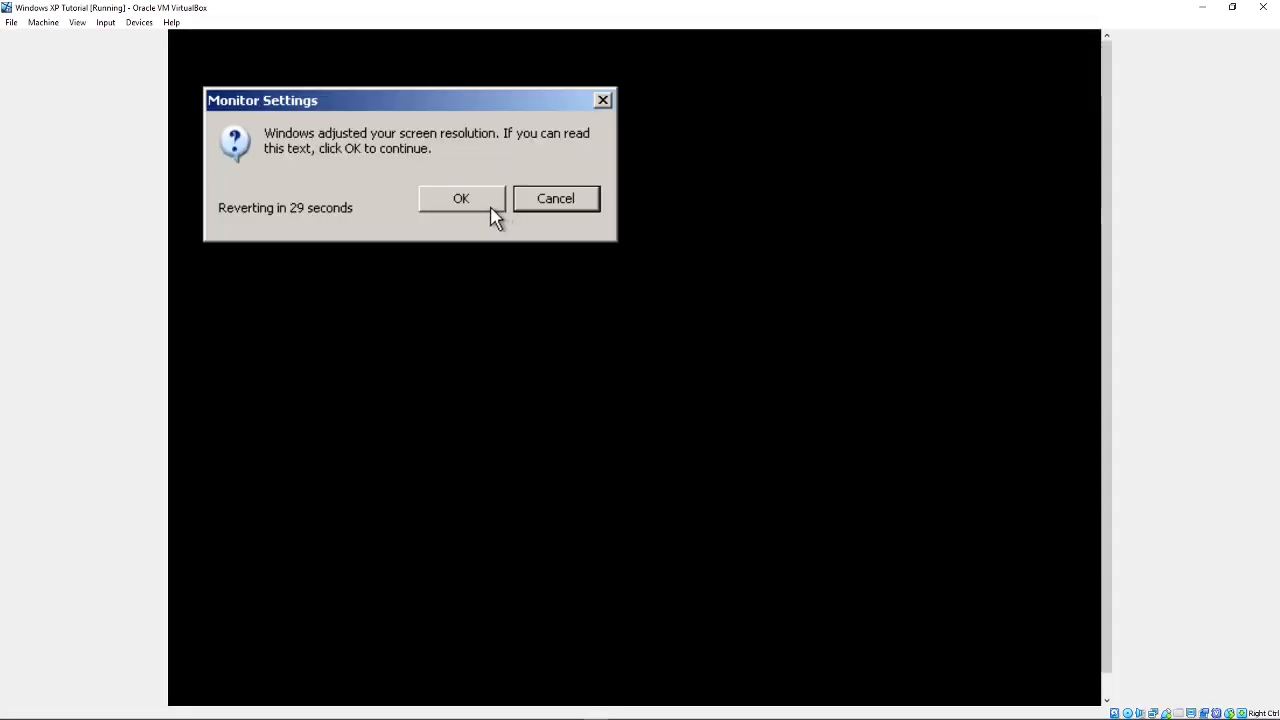
{"action": "left_click", "coordinate": [462, 199]}
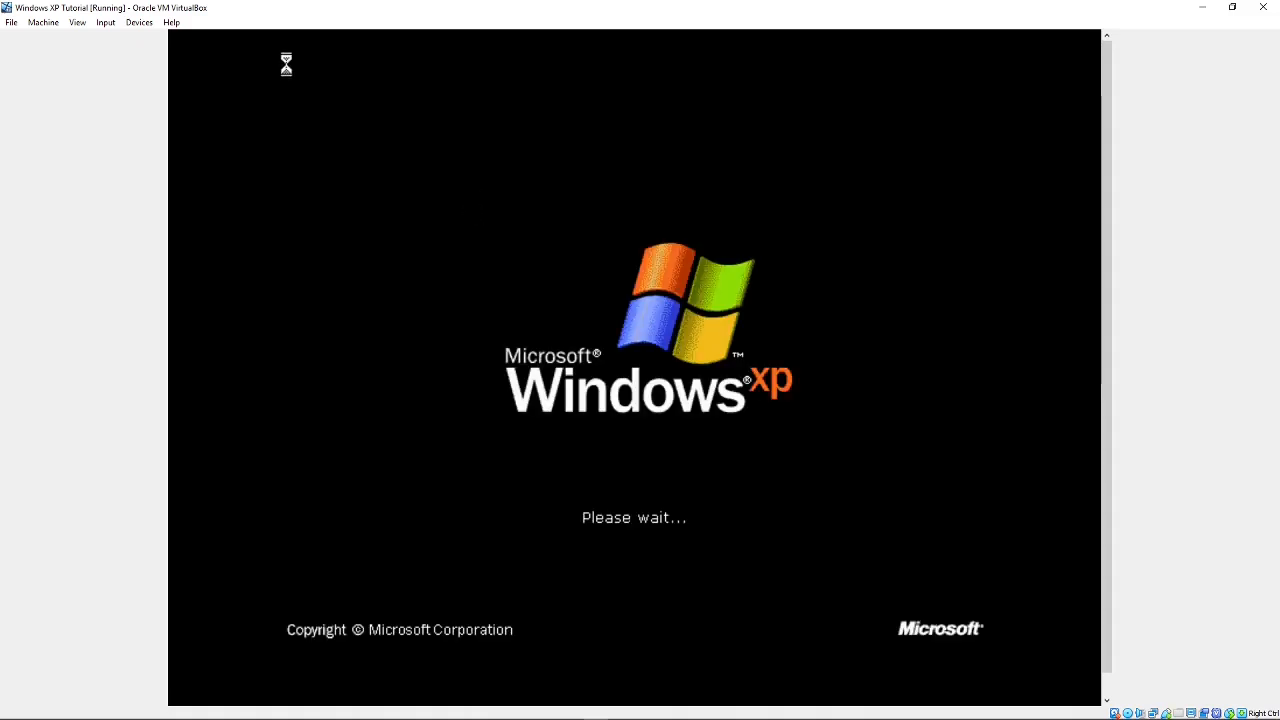
{"action": "left_click", "coordinate": [77, 22]}
{"action": "left_click", "coordinate": [75, 37]}
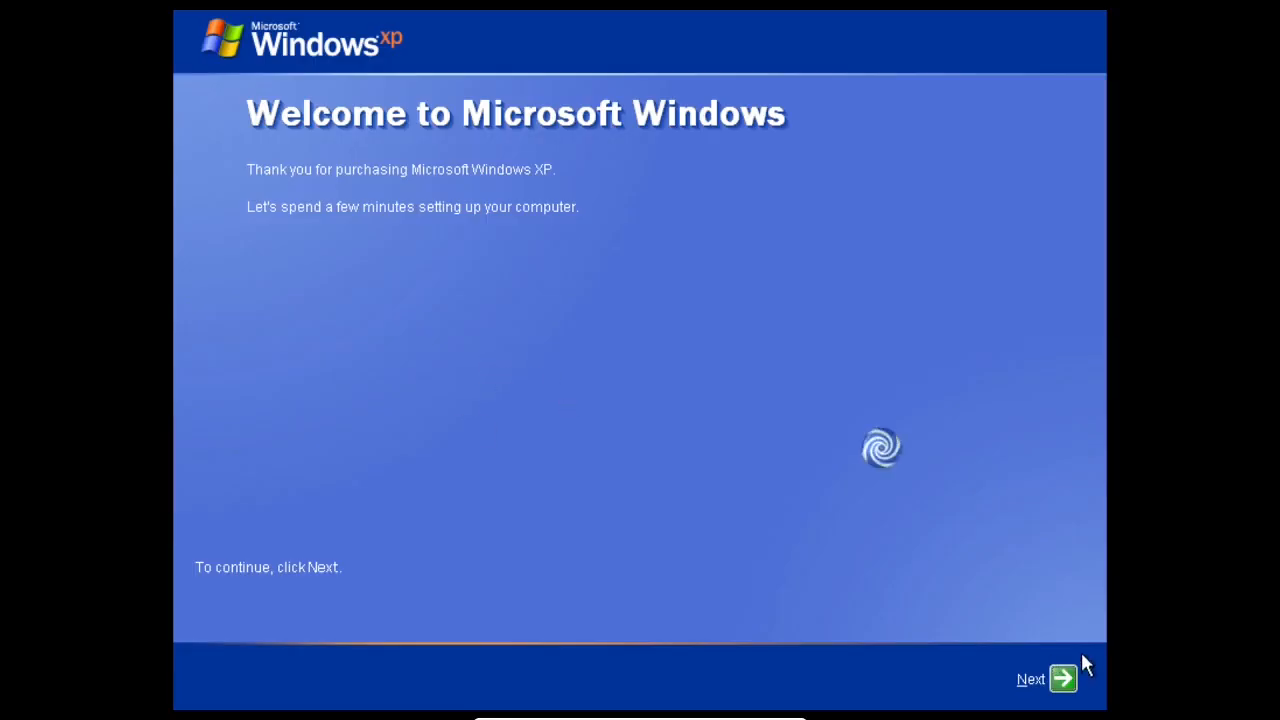
- Leave Automatic Updates off and decline registering with Microsoft
{"action": "left_click", "coordinate": [1063, 679]}
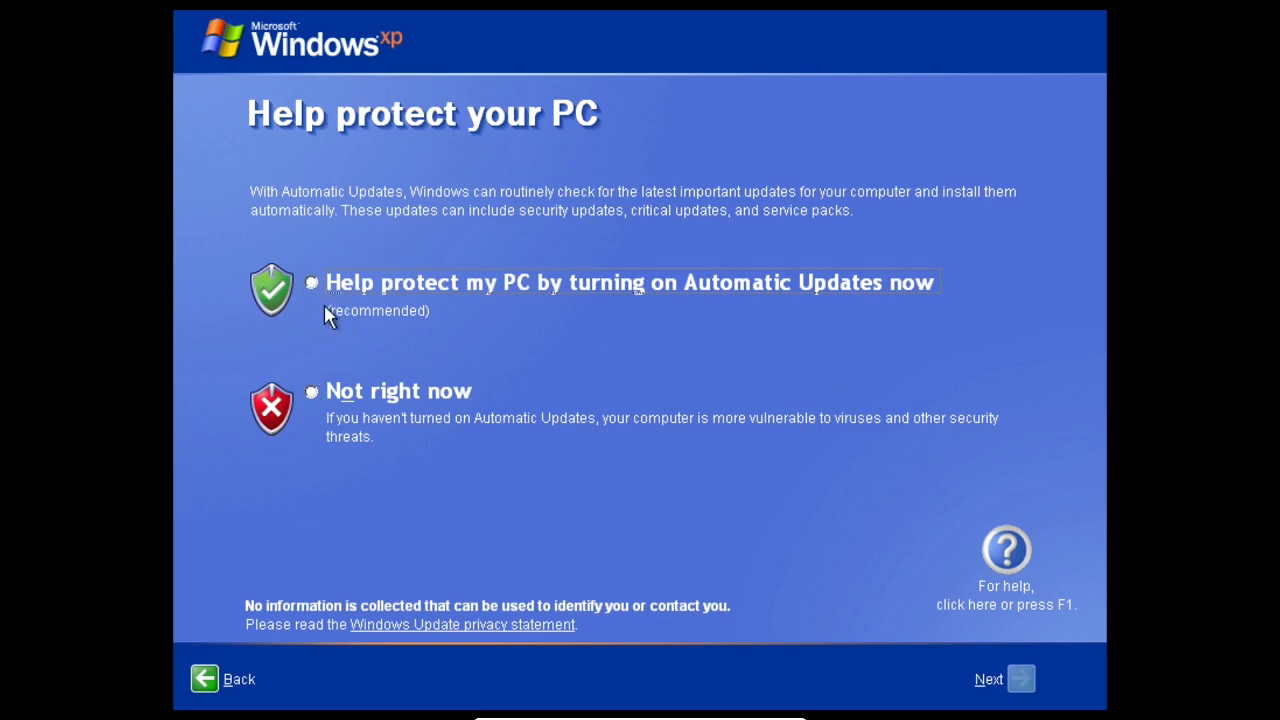
{"action": "left_click", "coordinate": [313, 392]}
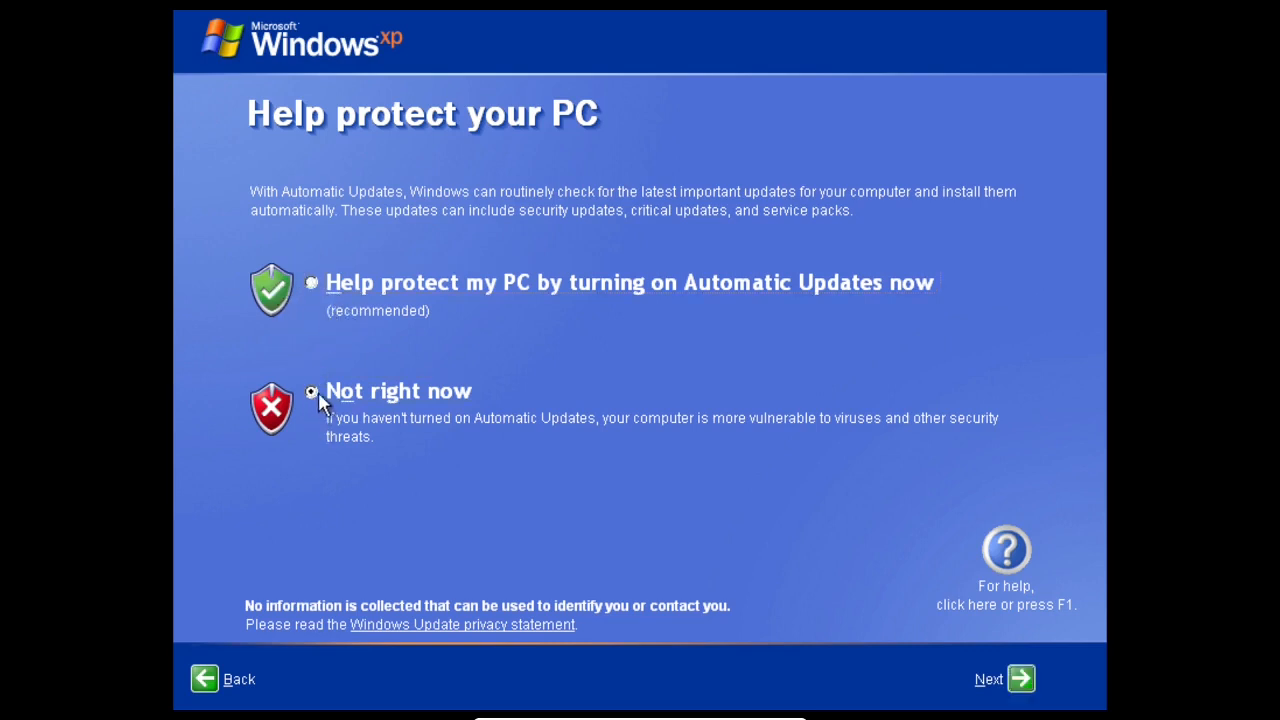
{"action": "left_click", "coordinate": [1019, 679]}
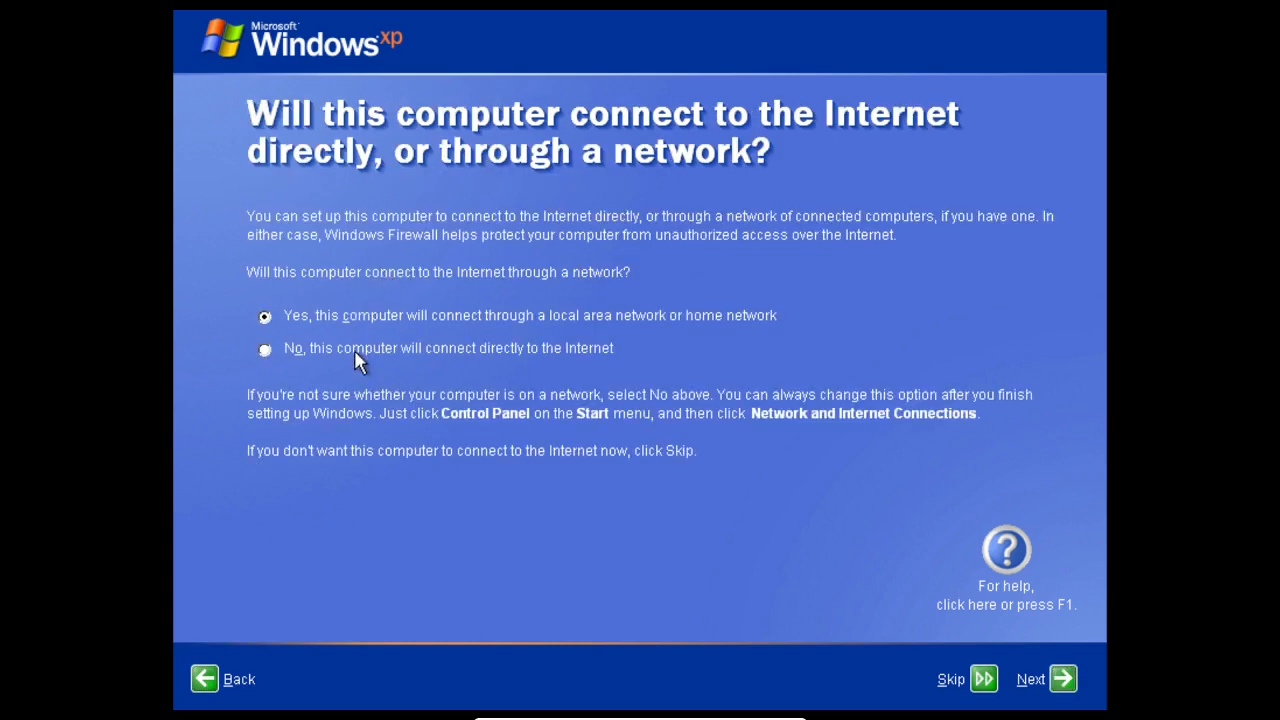
{"action": "left_click", "coordinate": [1063, 680]}
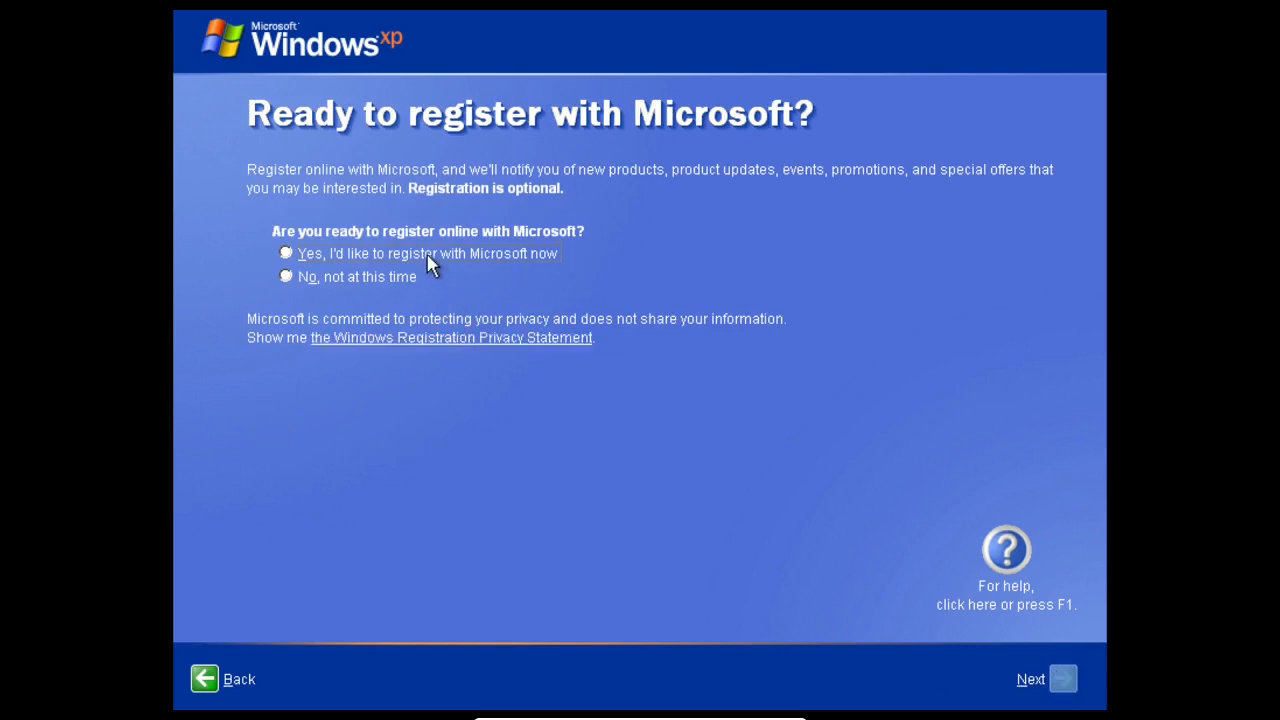
{"action": "left_click", "coordinate": [394, 281]}
{"action": "left_click", "coordinate": [1060, 679]}
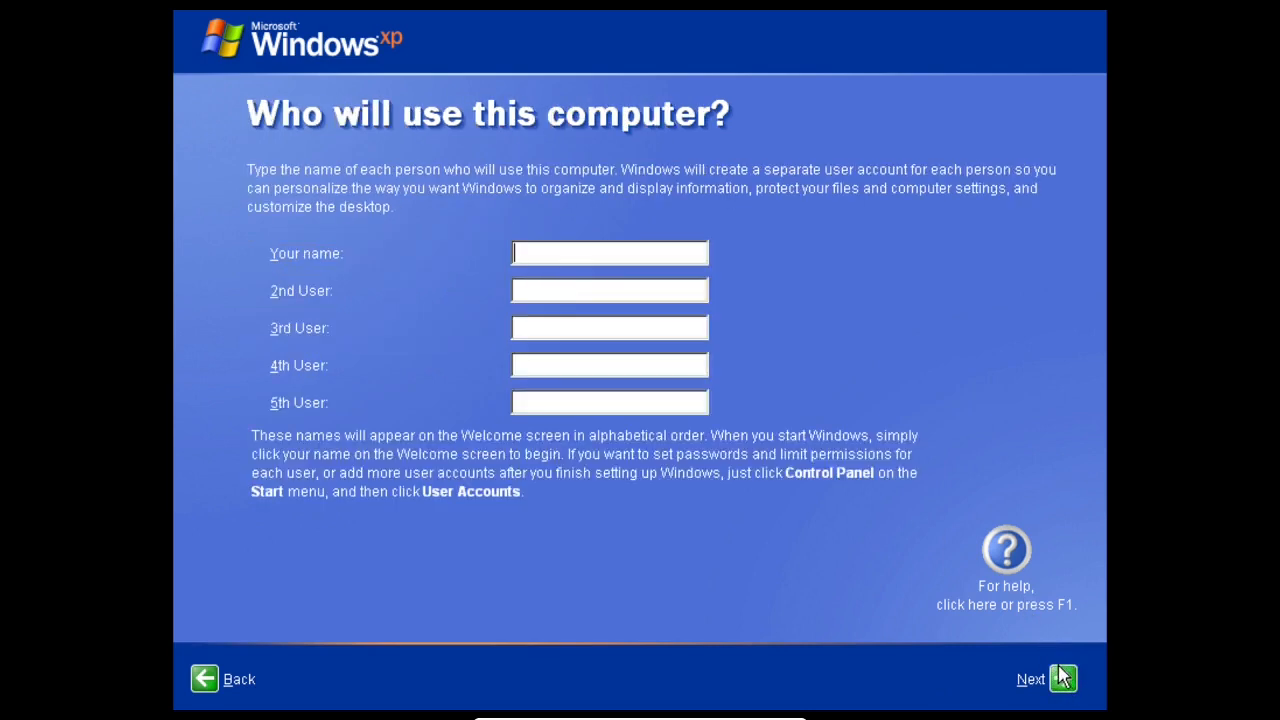
- Enter 'tutorial' as the user account name and continue
{"action": "type", "text": "mak"}
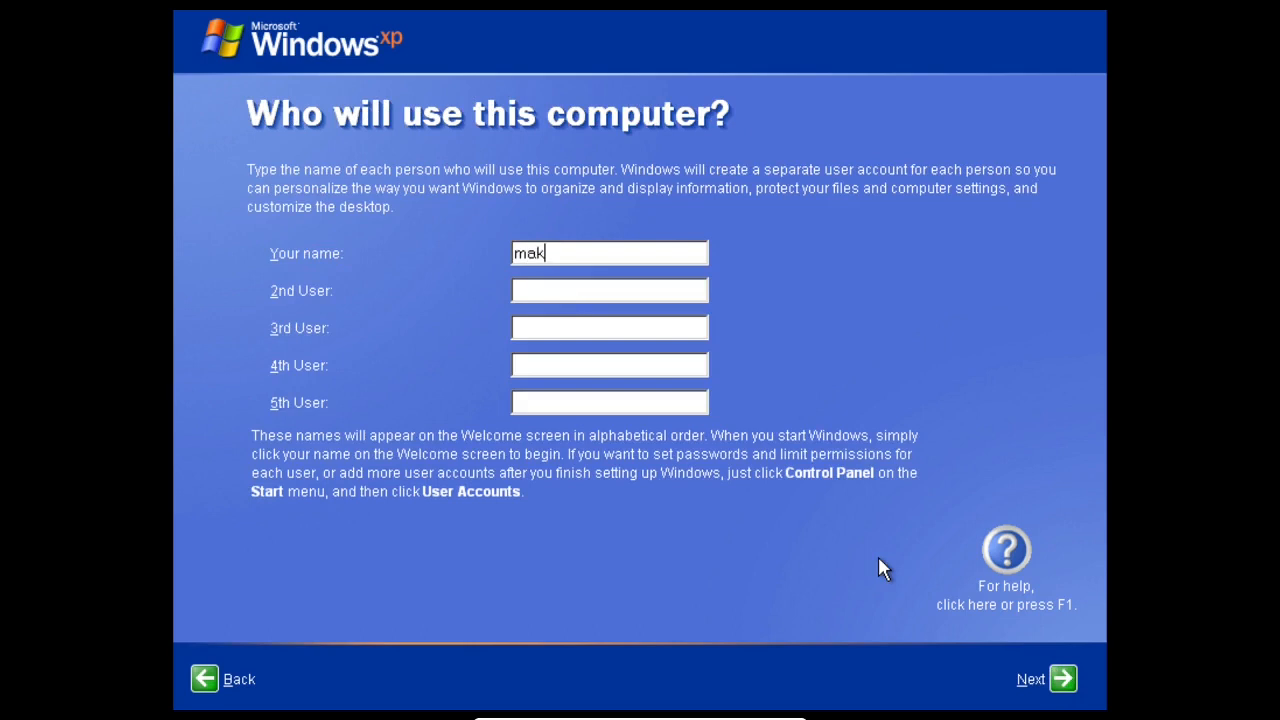
{"action": "key", "text": "BackSpace"}
{"action": "key", "text": "BackSpace"}
{"action": "key", "text": "BackSpace"}
{"action": "key", "text": "BackSpace"}
{"action": "type", "text": "tutorial"}
{"action": "left_click", "coordinate": [1064, 679]}
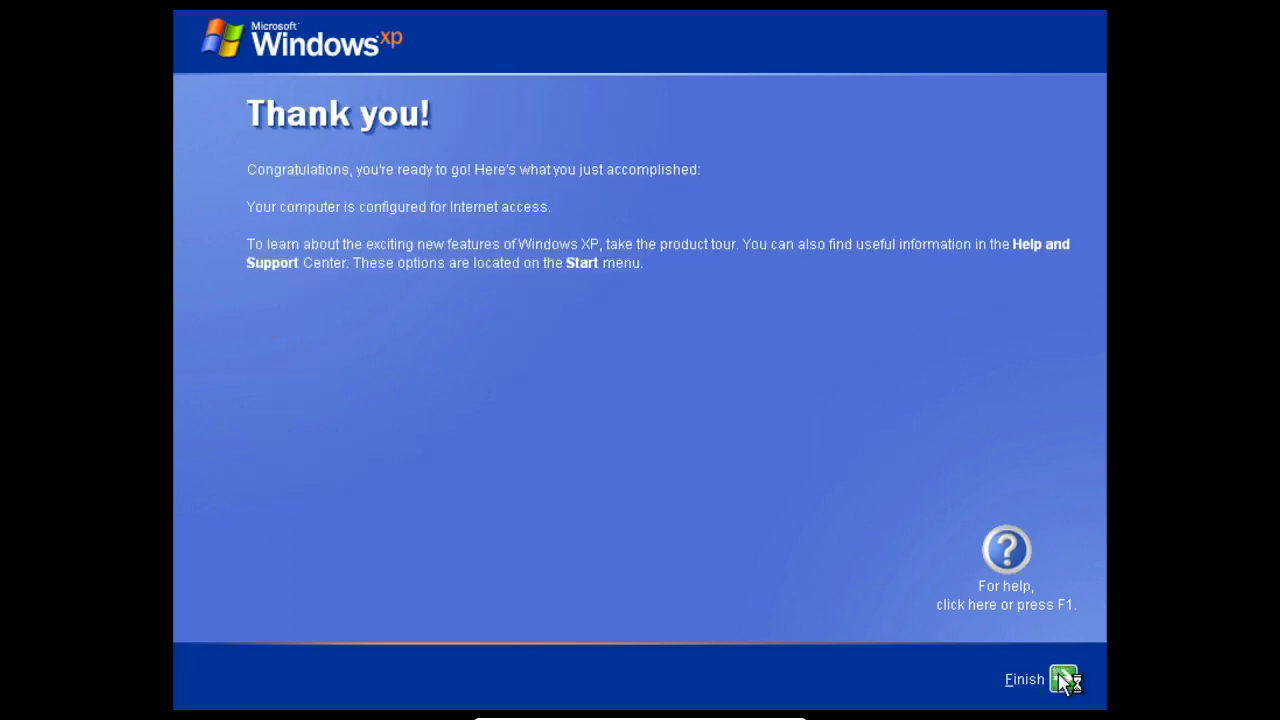
- Finish setup to the tutorial desktop, toggle the Start menu, and return to a windowed VM
{"action": "left_click", "coordinate": [1064, 679]}
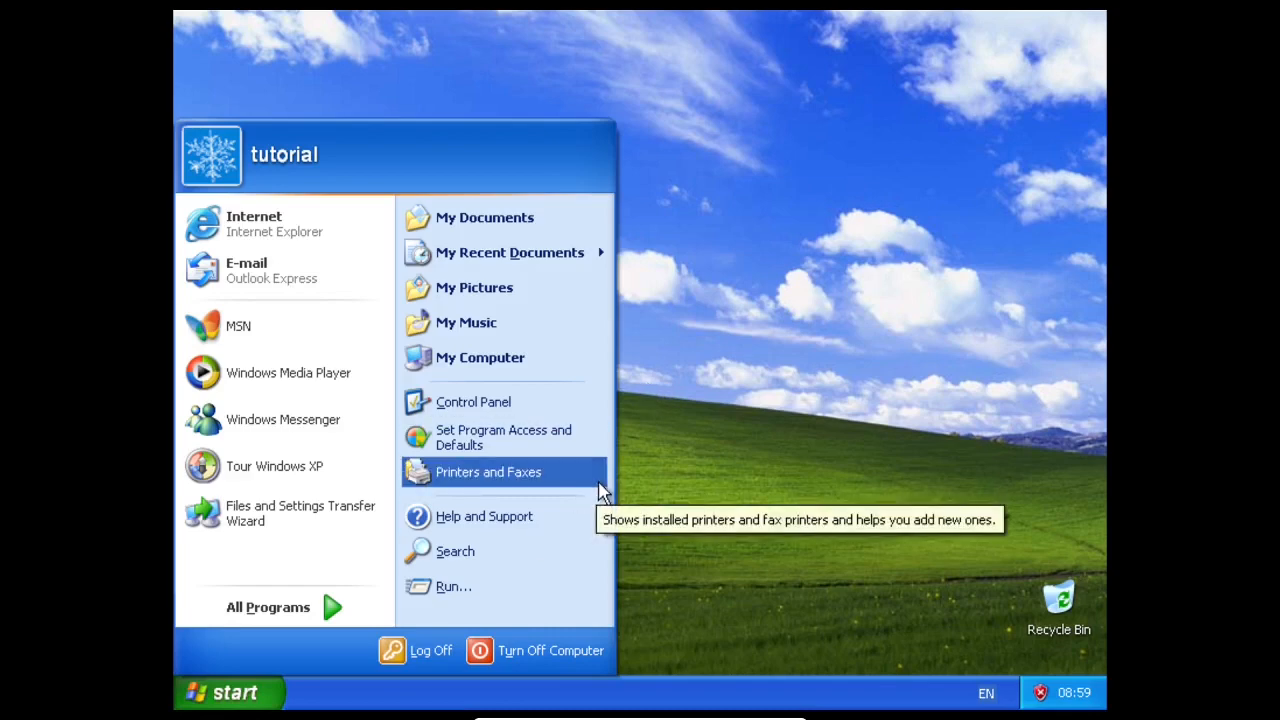
{"action": "left_click", "coordinate": [657, 478]}
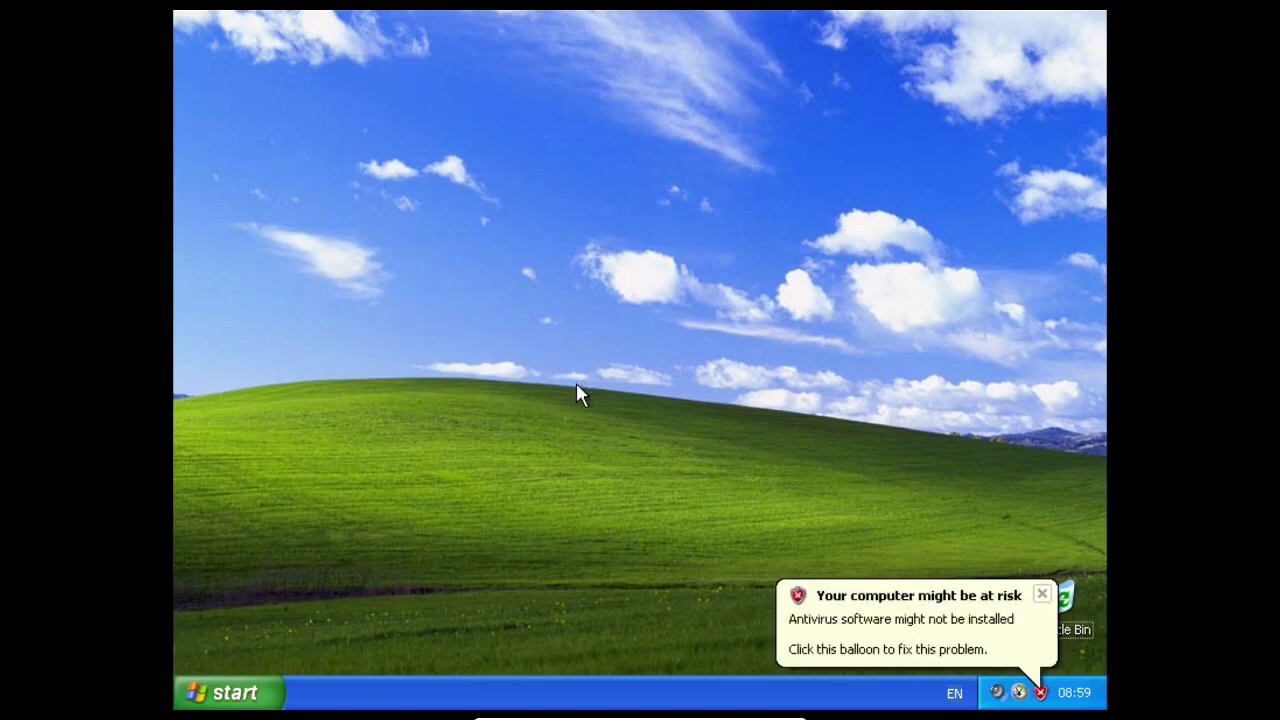
{"action": "key", "text": "super"}
{"action": "key", "text": "super"}
{"action": "mouse_move", "coordinate": [637, 712]}
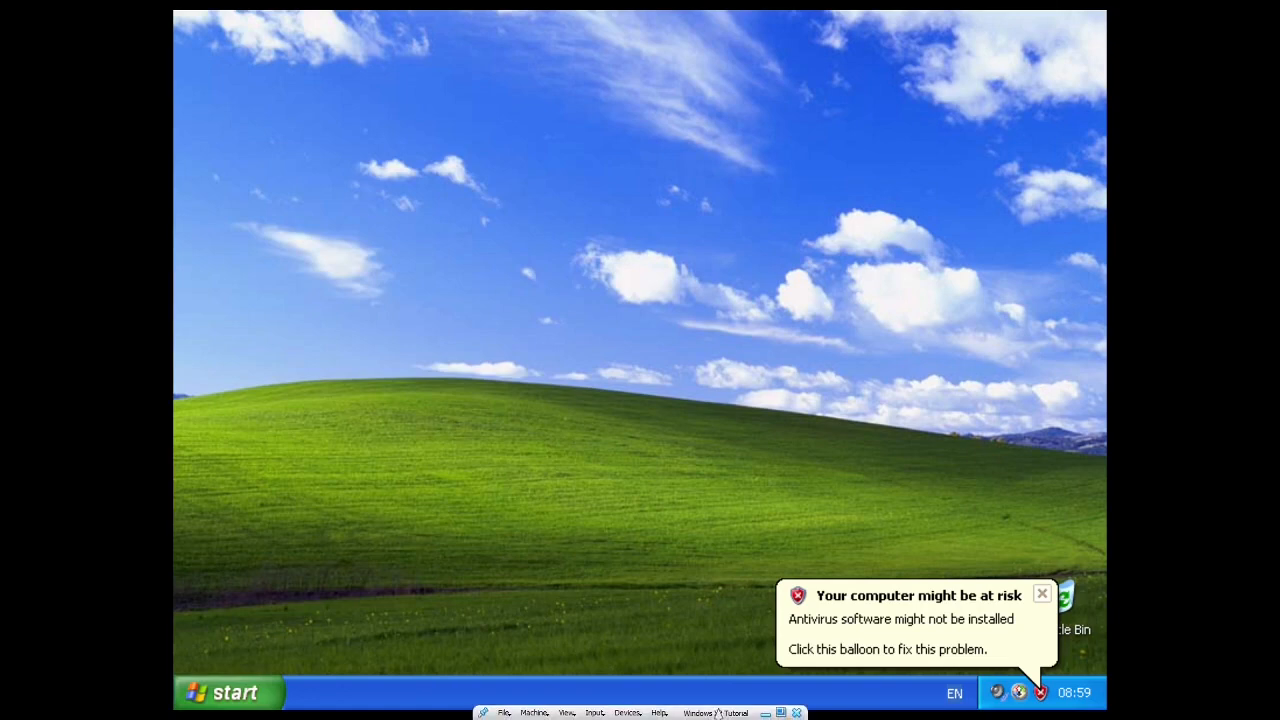
{"action": "left_click", "coordinate": [779, 716]}
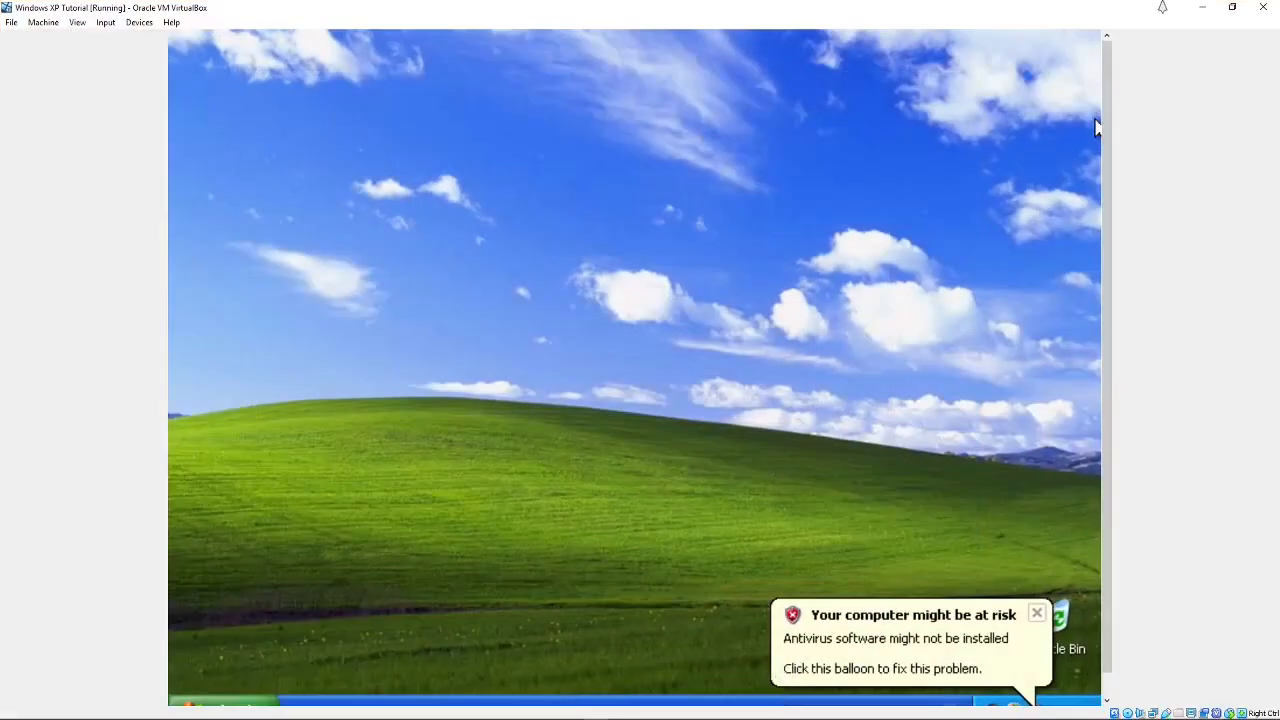